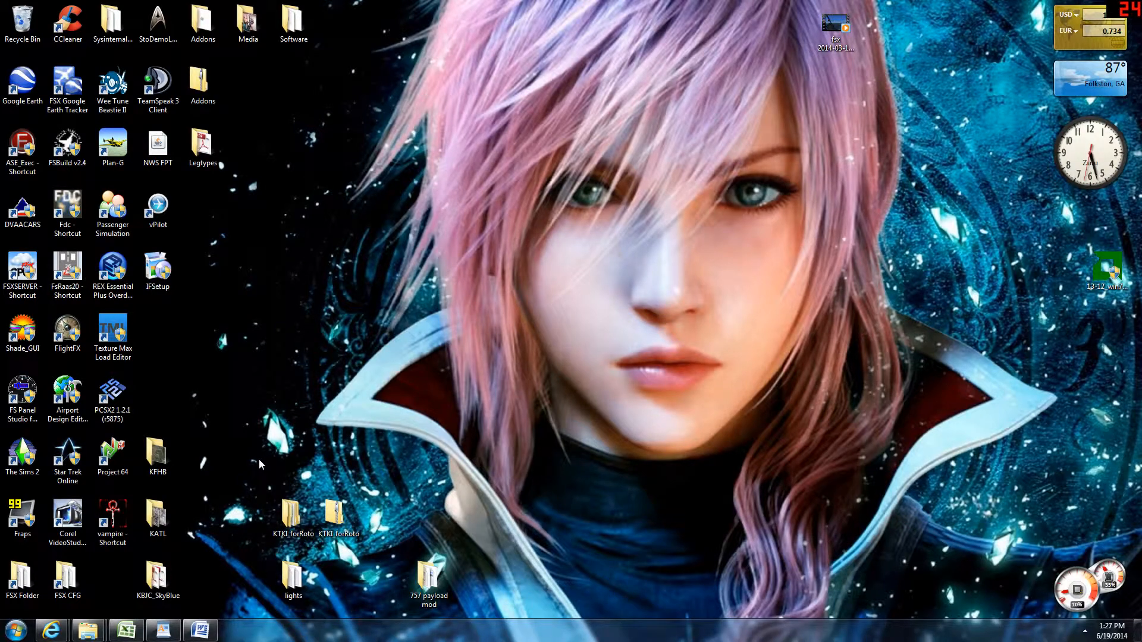
Review the weight and balance station entries in the aircraft_payloadMOD document in WordPad, and minimize it
left_click(2, 637)
left_click(481, 265)
left_click(167, 626)
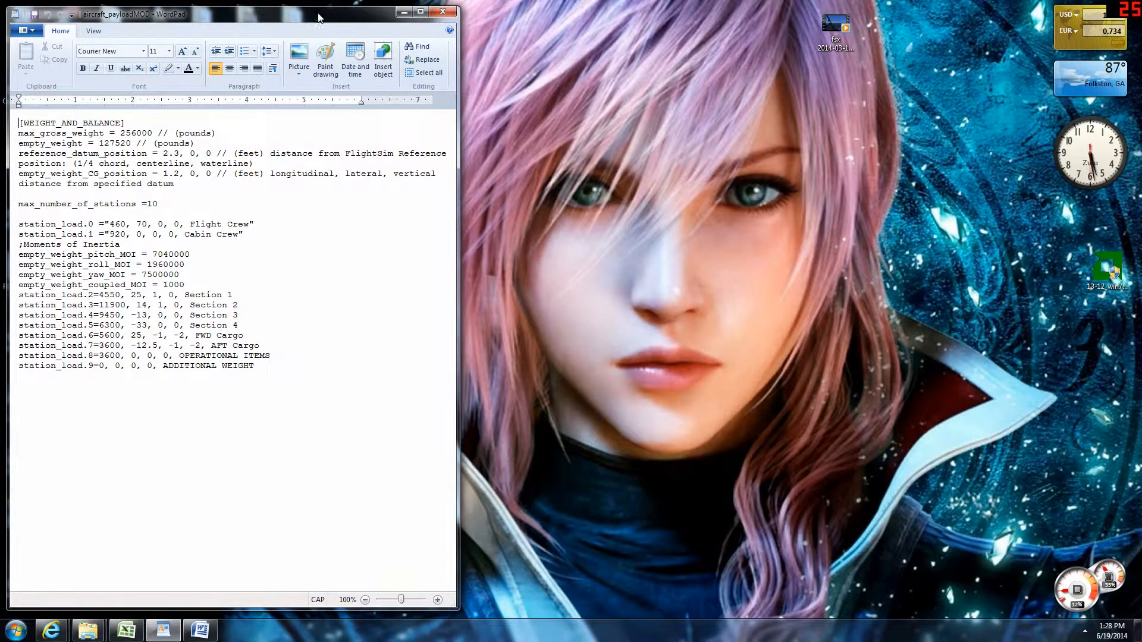
left_click_drag(318, 18, 595, 16)
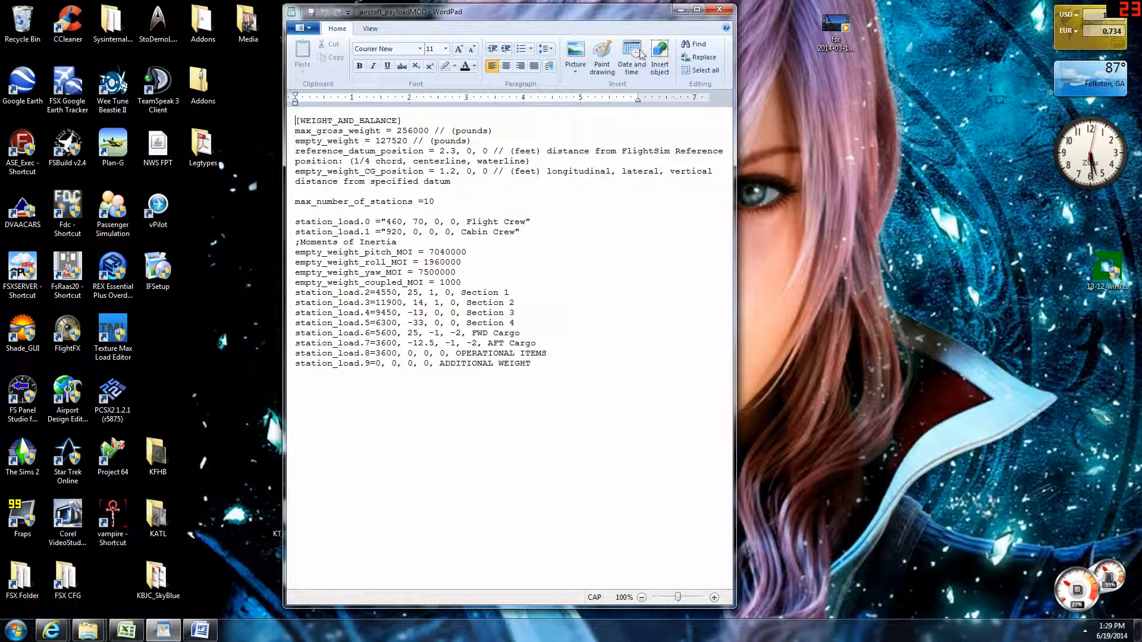
left_click(681, 10)
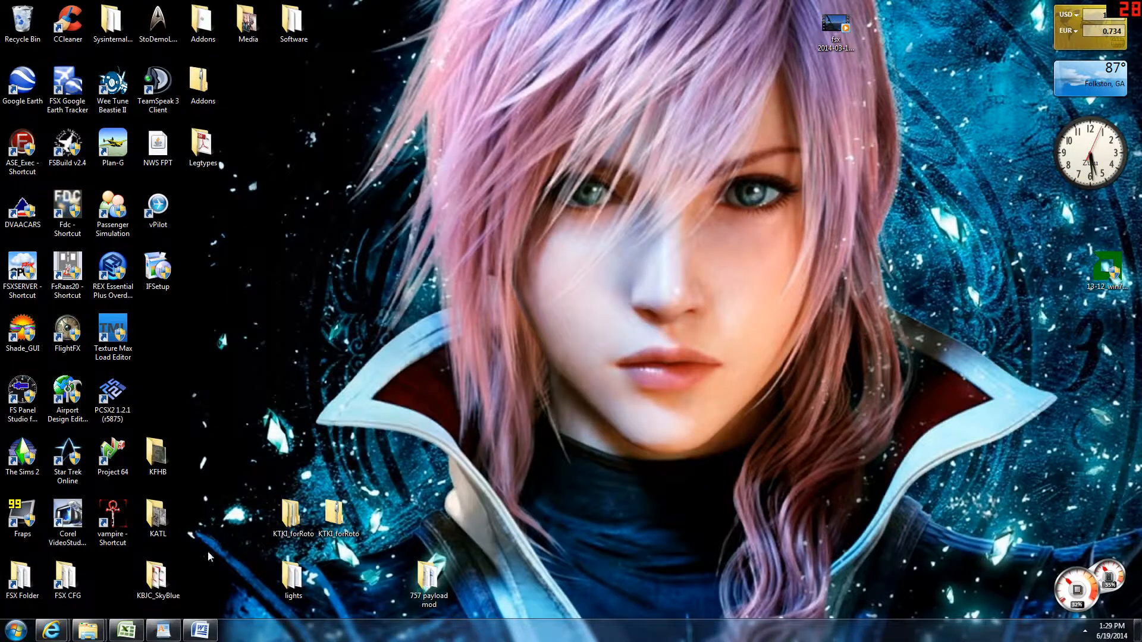
Switch to the Payload_Calculator_B757 workbook in Excel, apply the Full Cabin preset and reset it with Empty Cabin
mouse_move(151, 635)
left_click(132, 632)
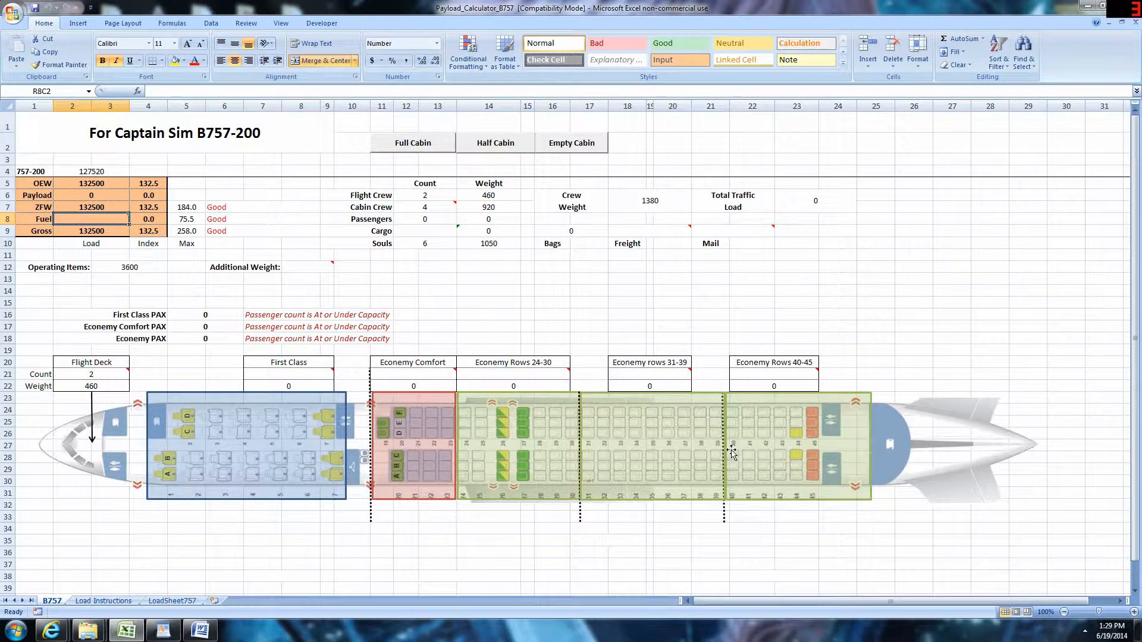
left_click(417, 145)
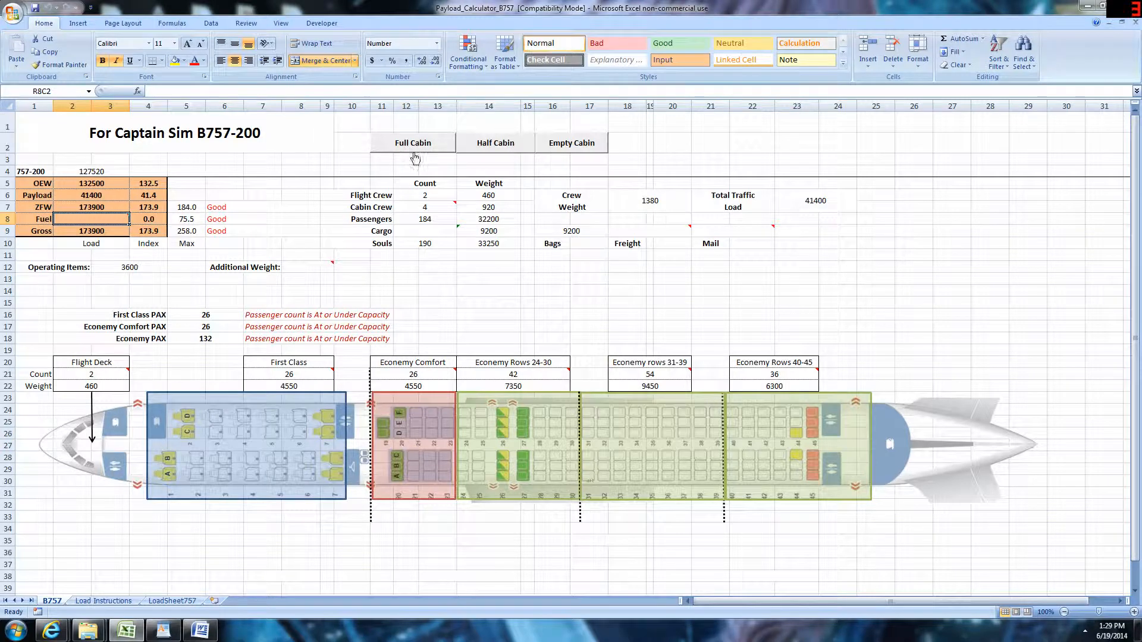
left_click(573, 149)
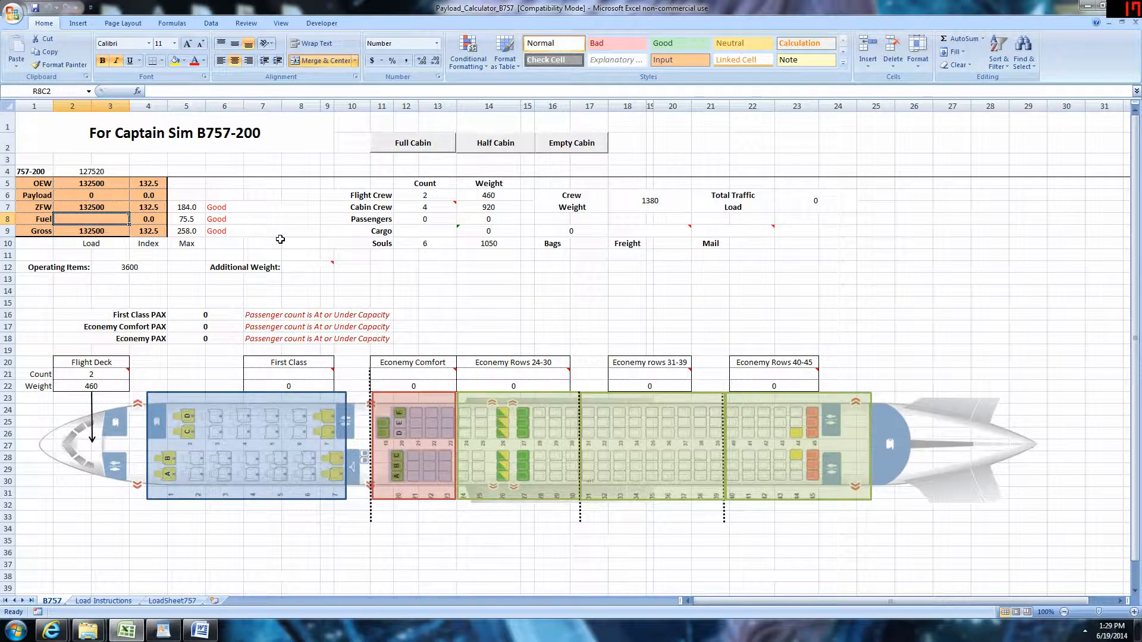
Set the First Class passenger count to 20
mouse_move(302, 265)
mouse_move(670, 227)
mouse_move(321, 373)
mouse_move(777, 378)
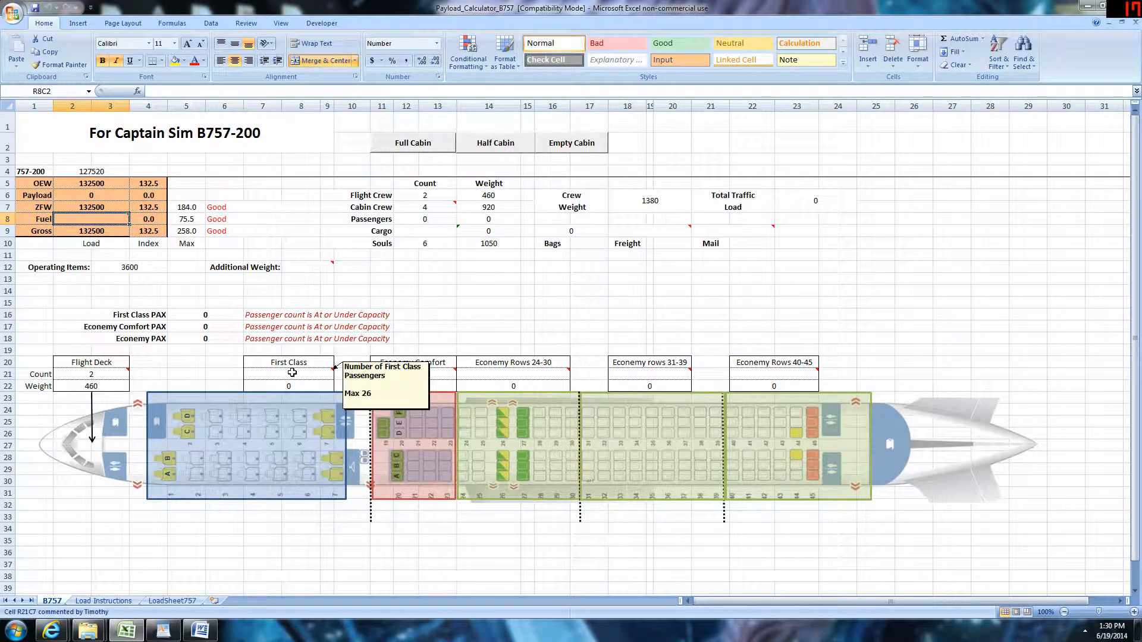
left_click(293, 374)
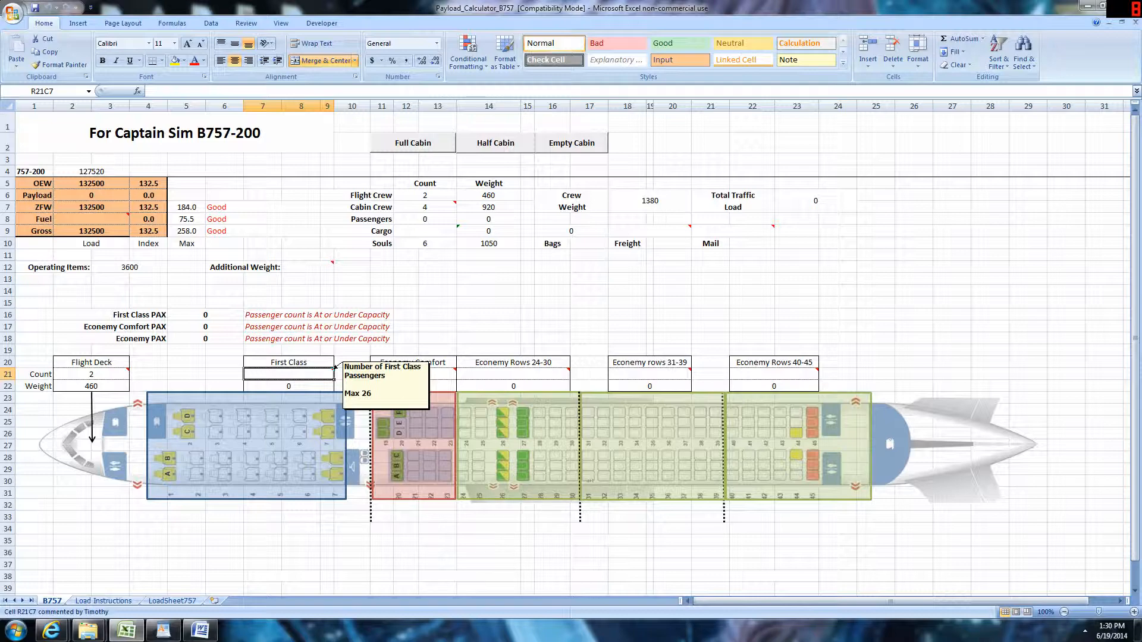
type("20")
left_click(662, 280)
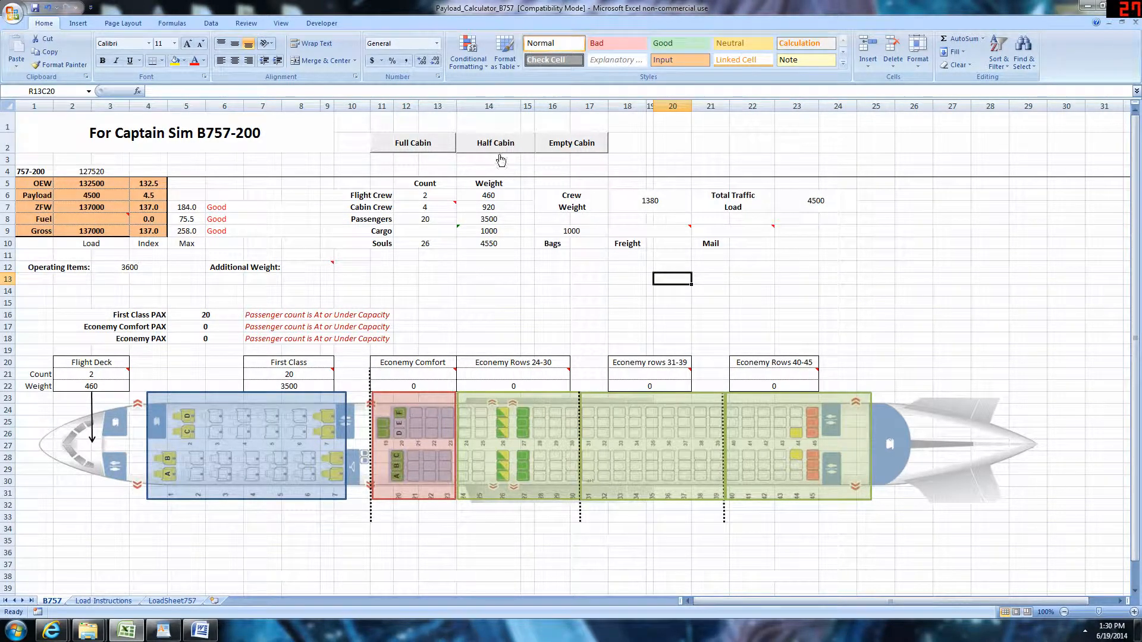
Cycle through the Empty, Half and Full Cabin presets, finishing with Full Cabin
left_click(559, 148)
left_click(473, 149)
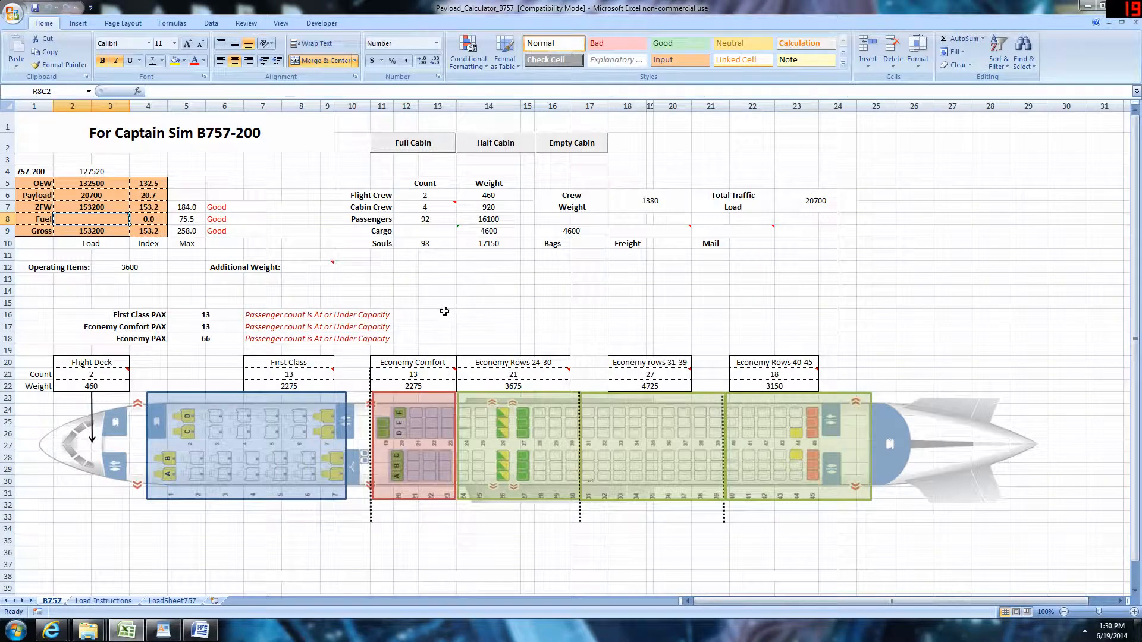
left_click(410, 146)
left_click(494, 141)
left_click(567, 145)
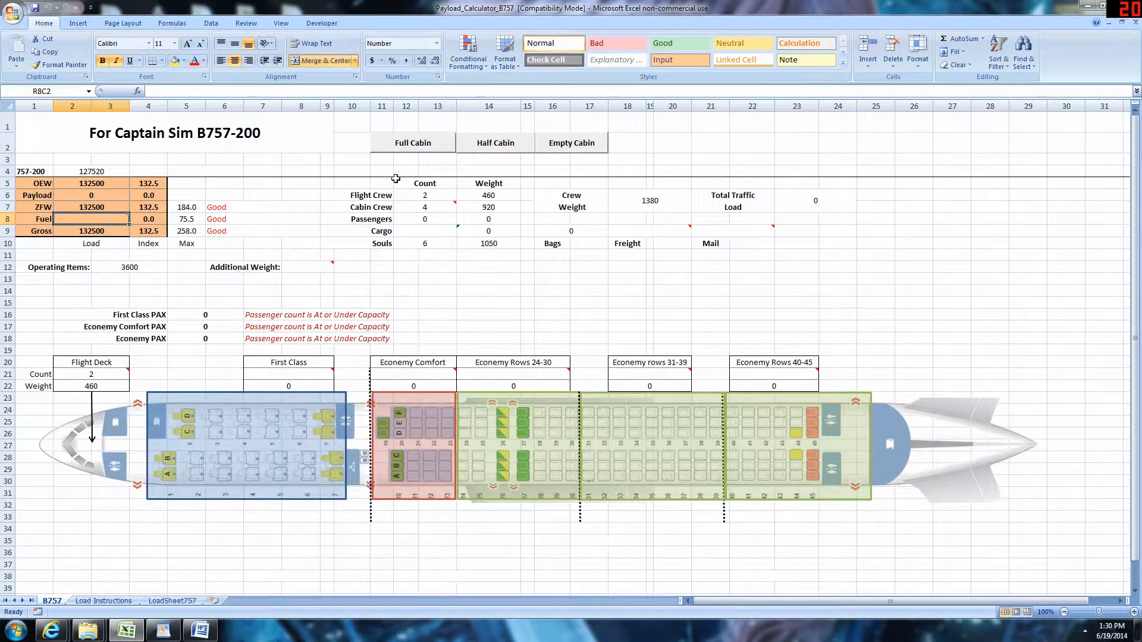
left_click(401, 145)
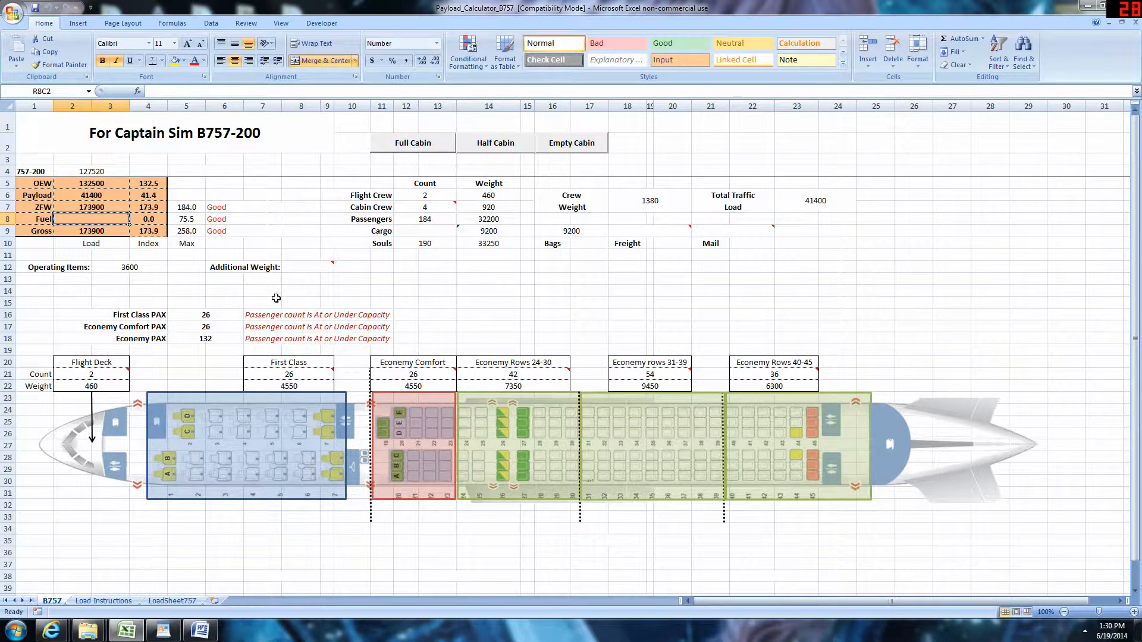
Inspect the First Class capacity check and the weight limit check cells
left_click(289, 316)
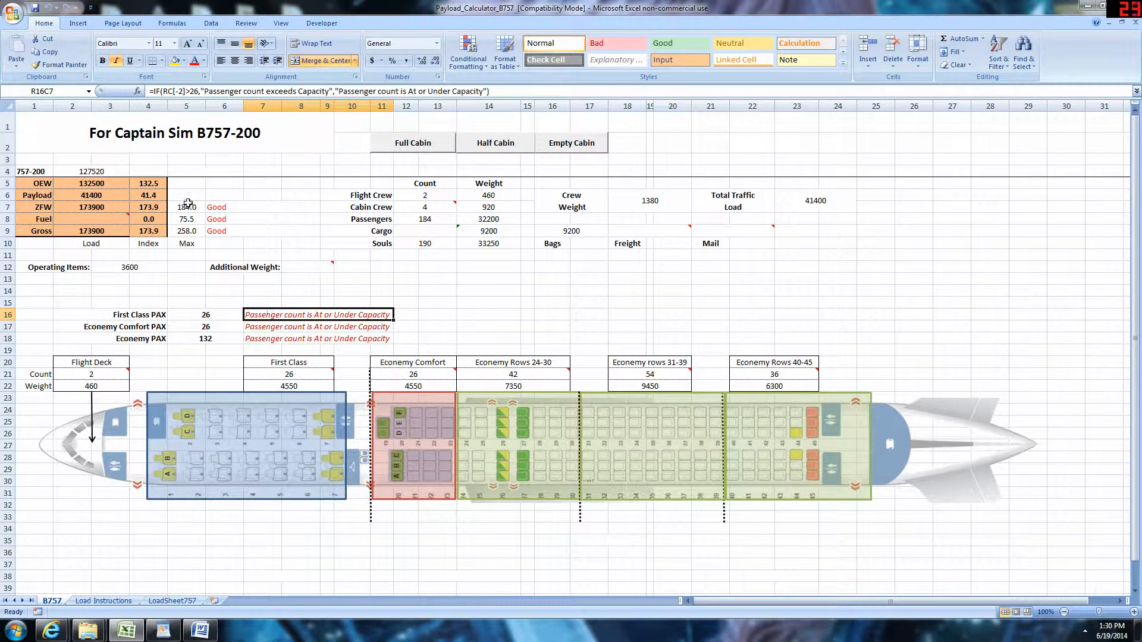
left_click(212, 218)
left_click(484, 291)
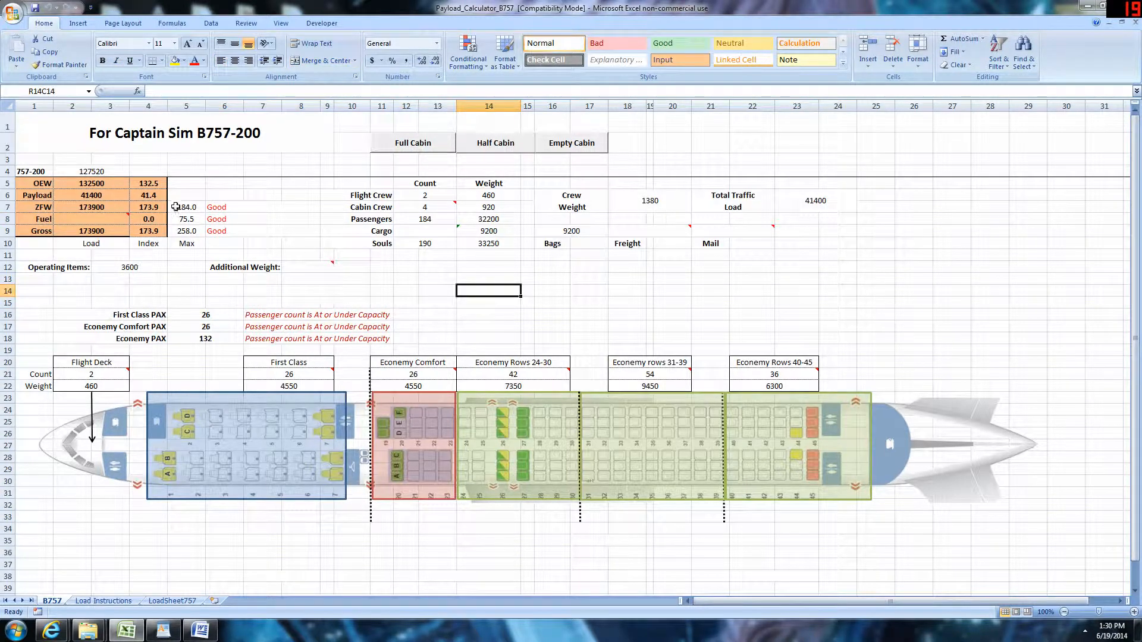
left_click(290, 317)
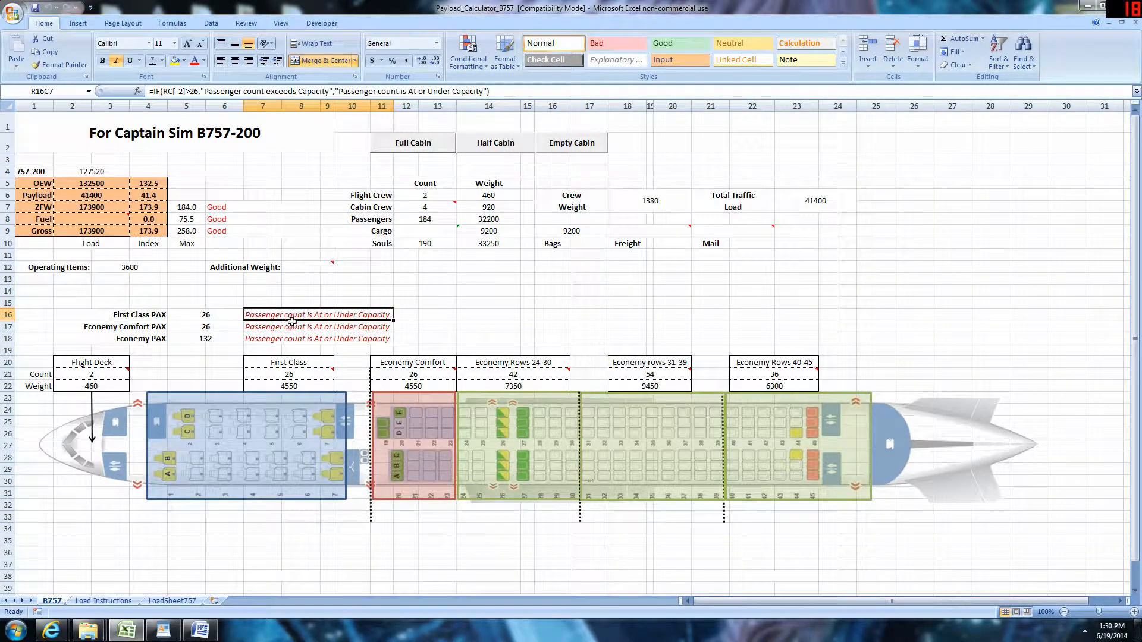
Try an Economy Comfort count of 30 to test the capacity check, and restore the Full Cabin preset
mouse_move(422, 370)
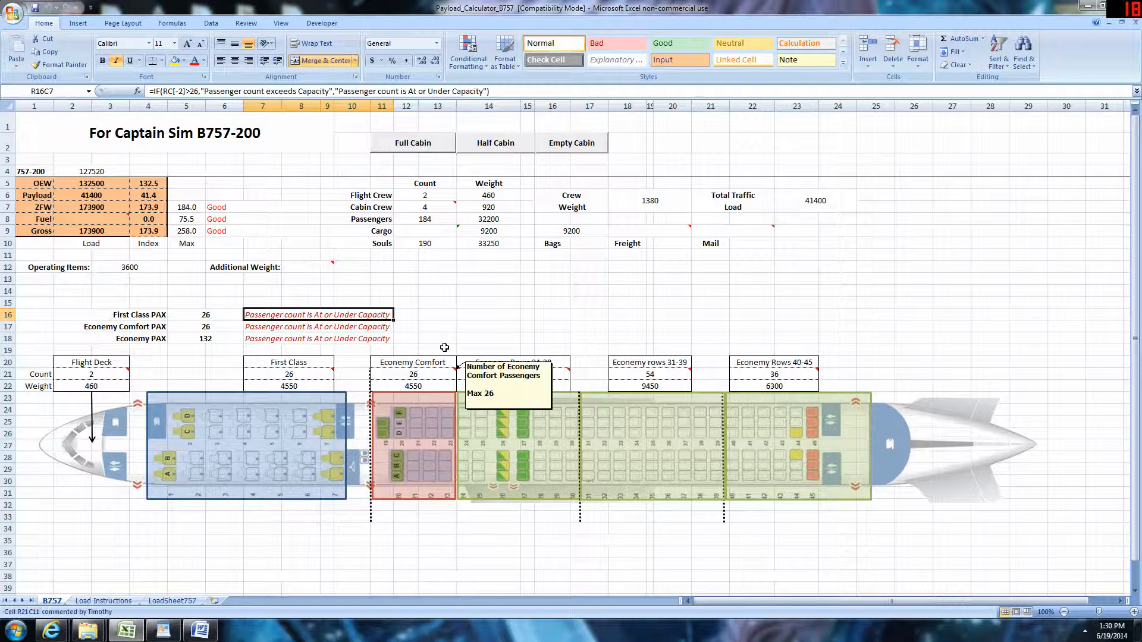
left_click(483, 325)
left_click(426, 374)
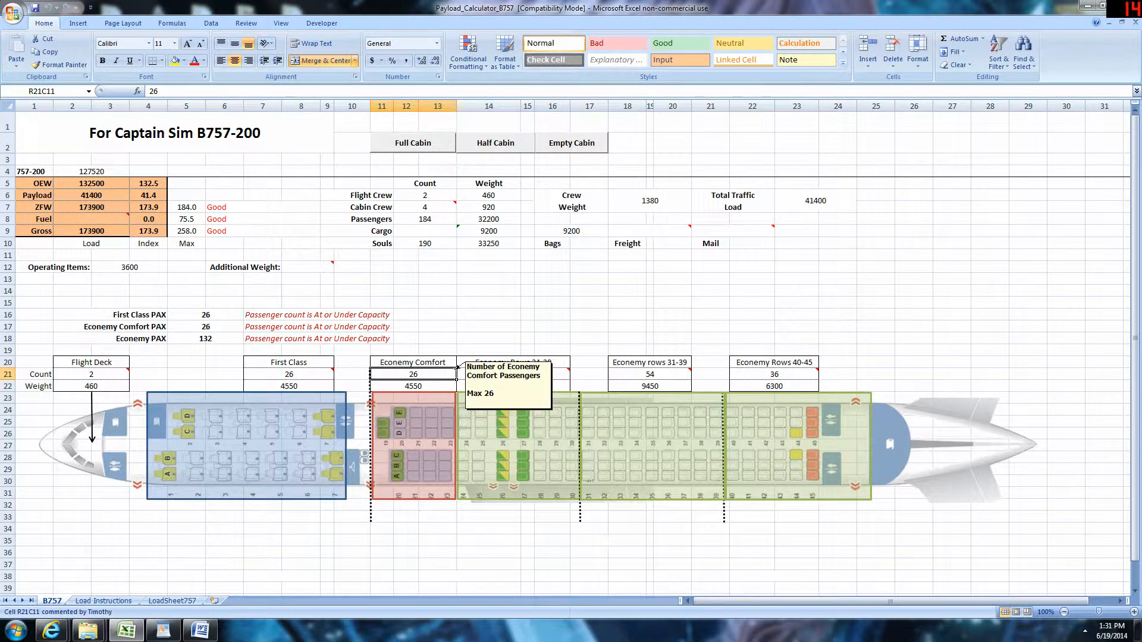
type("30")
key("Return")
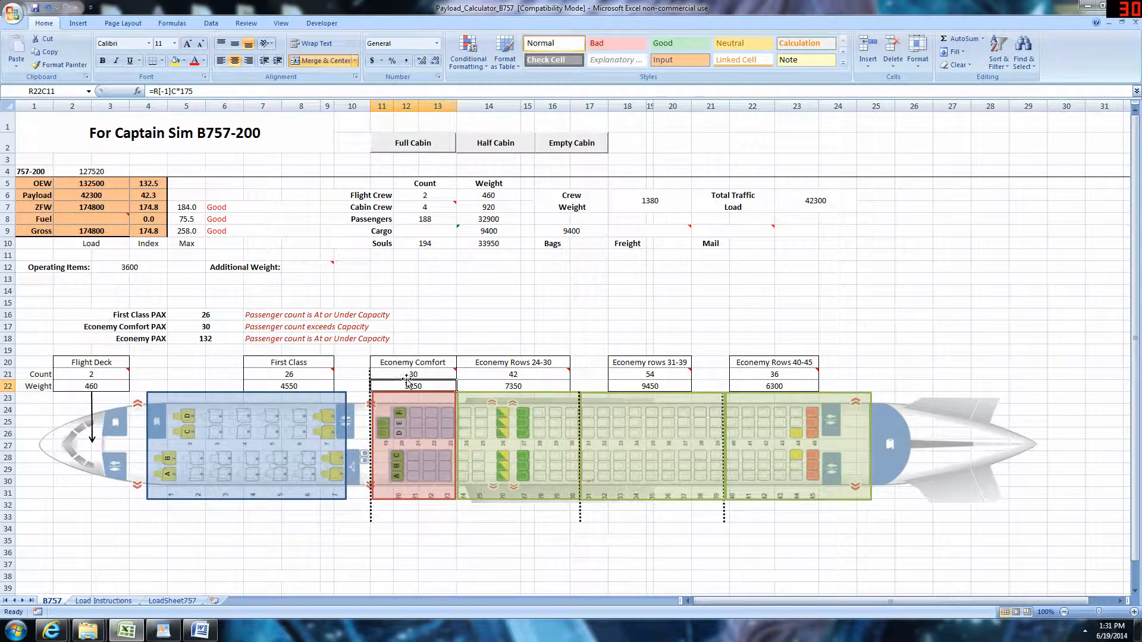
left_click(431, 146)
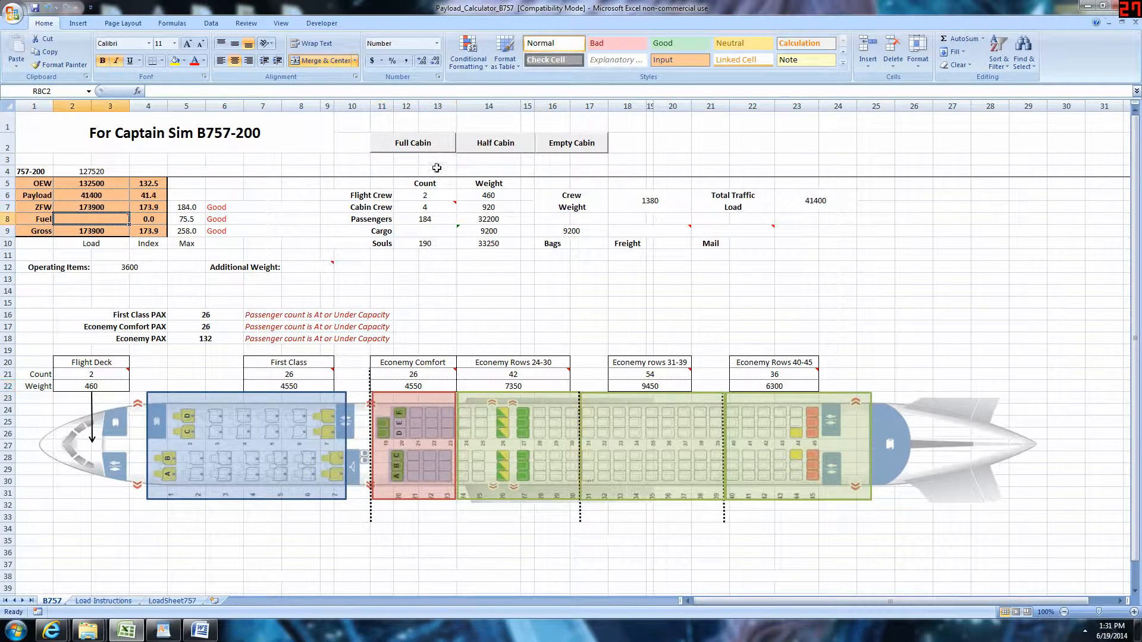
Examine the fuel entry note, the OEW and payload formulas, and the maximum ZFW with its limit check
left_click(464, 326)
left_click(104, 220)
mouse_move(85, 227)
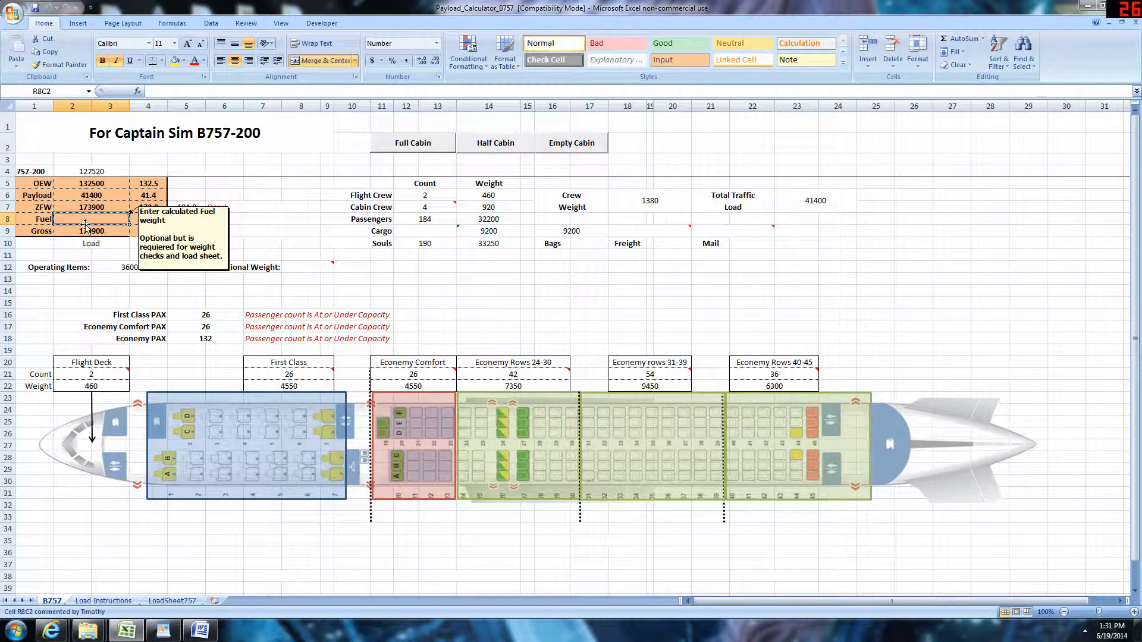
left_click(93, 278)
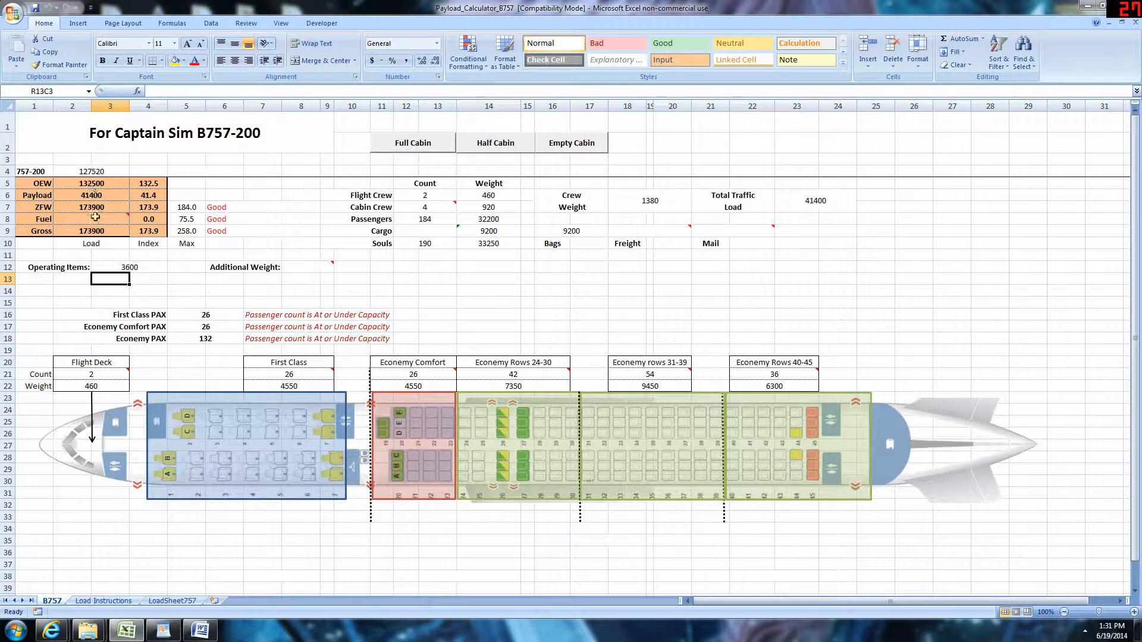
left_click(82, 184)
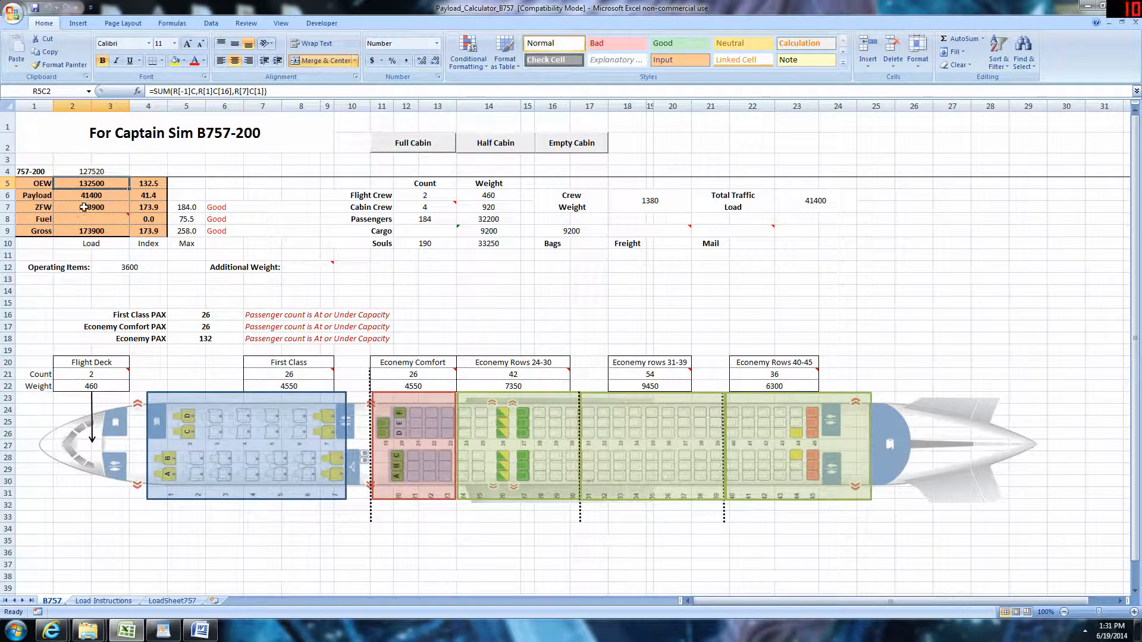
left_click(81, 196)
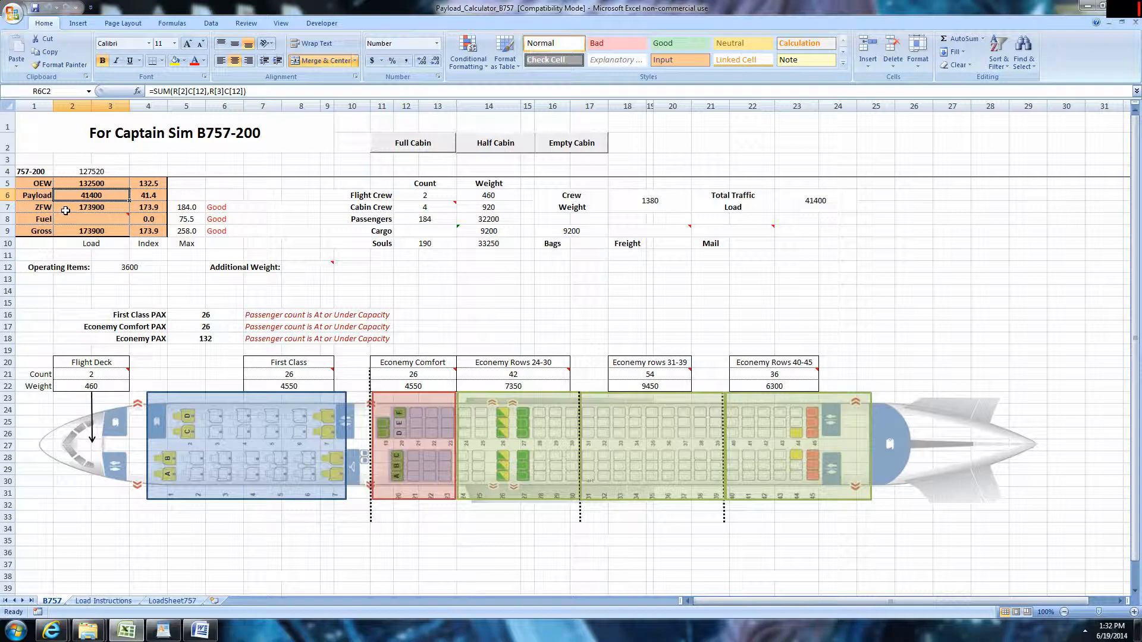
left_click(190, 207)
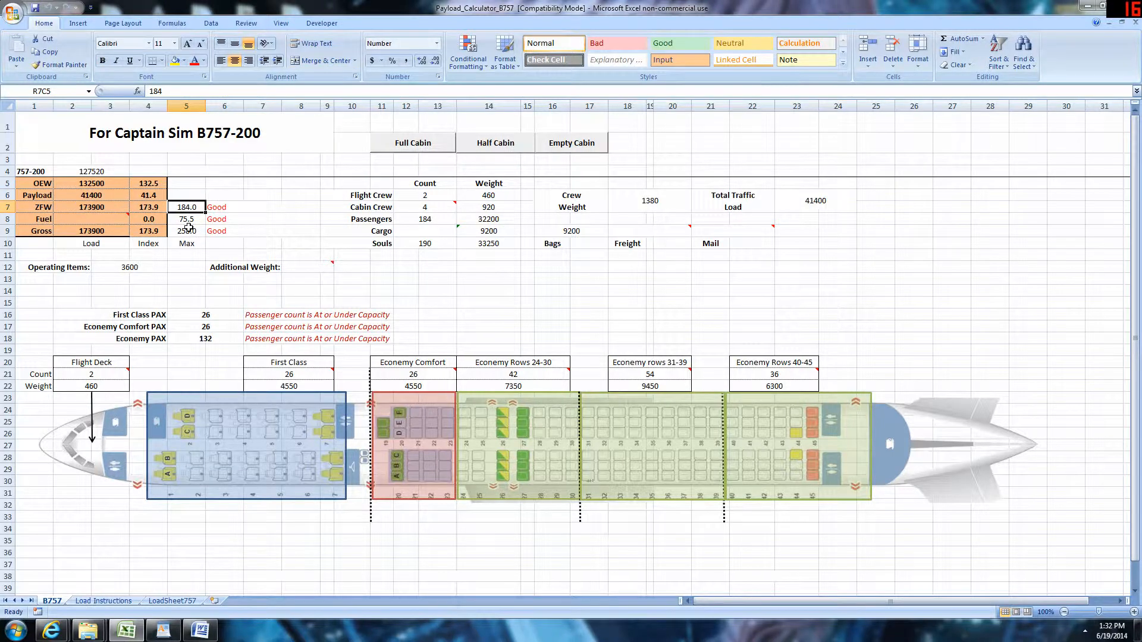
left_click(214, 207)
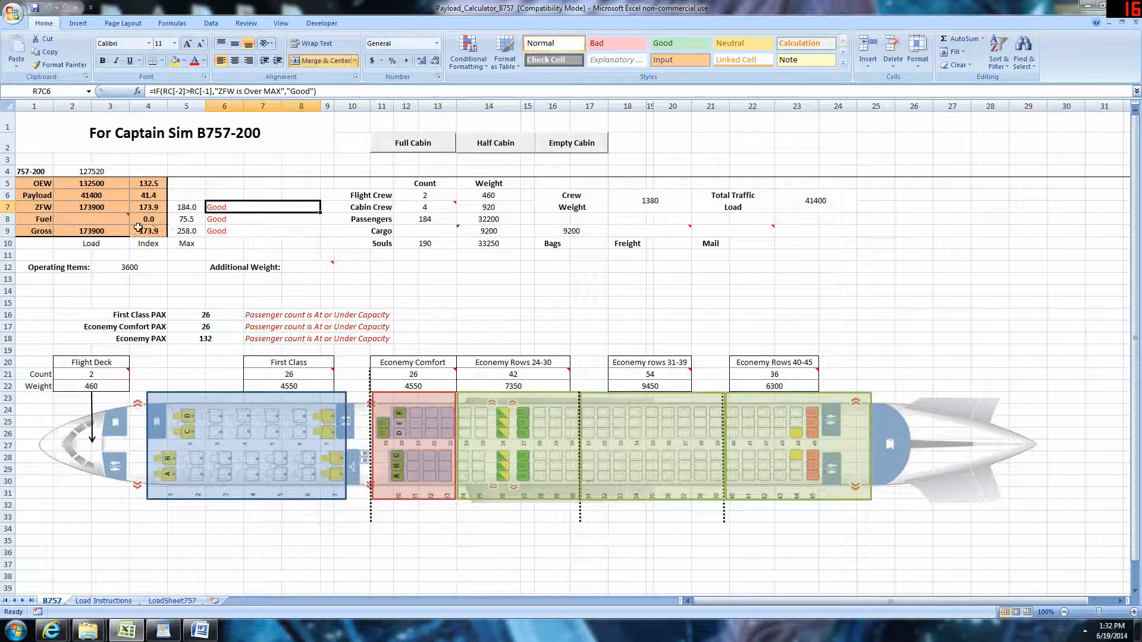
Try a fuel load of 800000000 to test the fuel and gross weight limit checks
left_click(108, 217)
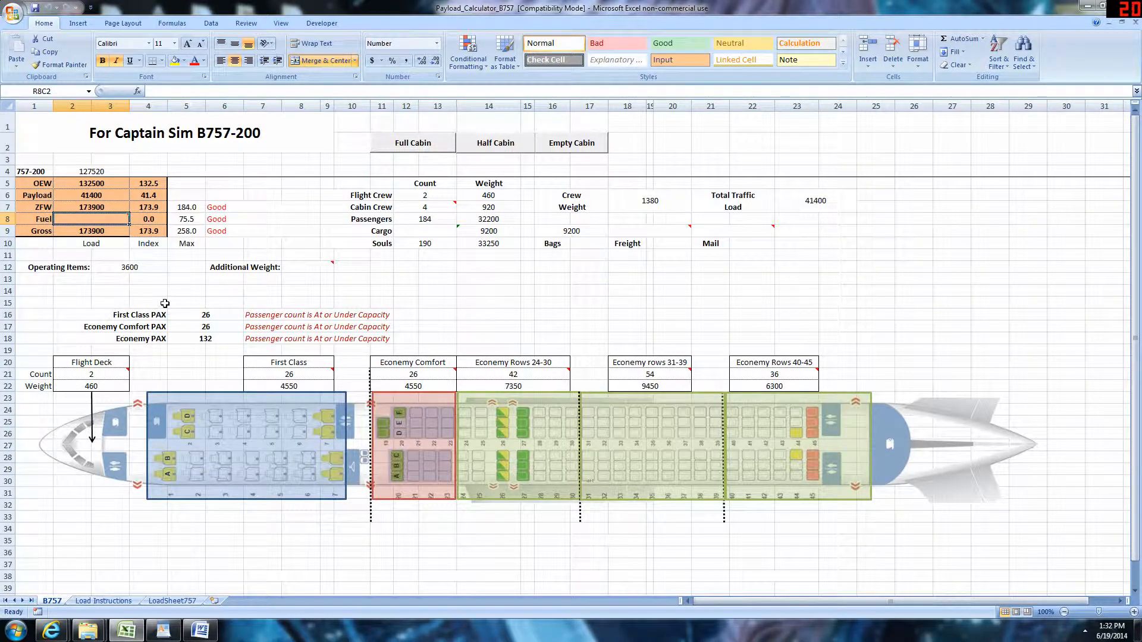
type("800000000")
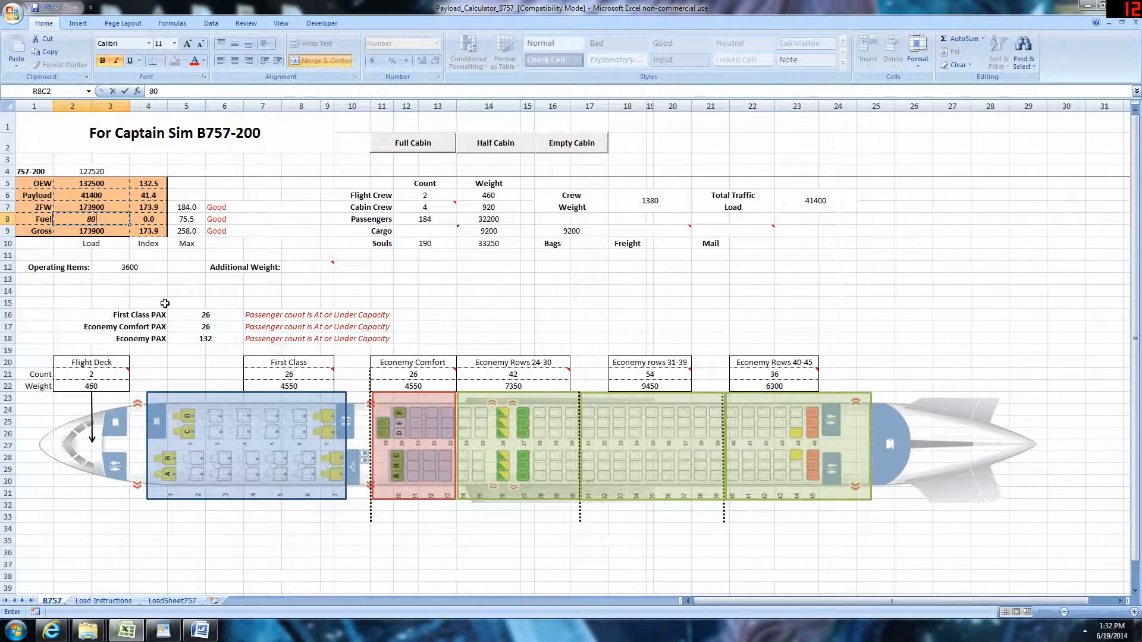
left_click(181, 283)
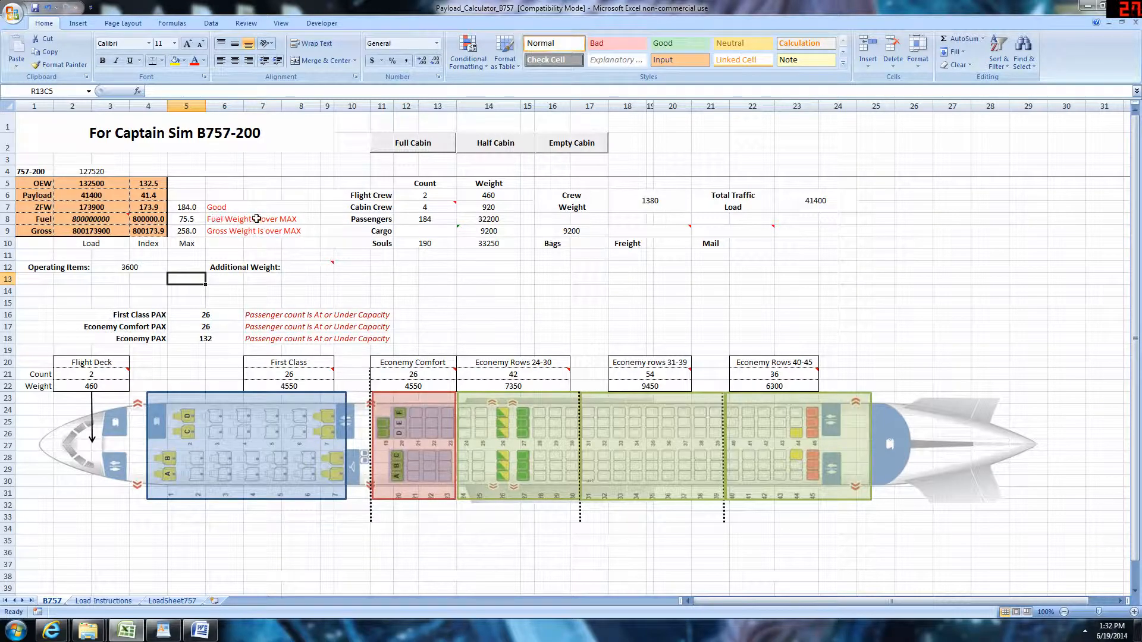
Look up the block fuel in the SimBrief flight plan PDF and set the Fuel load in the Excel calculator to 18697
left_click(110, 220)
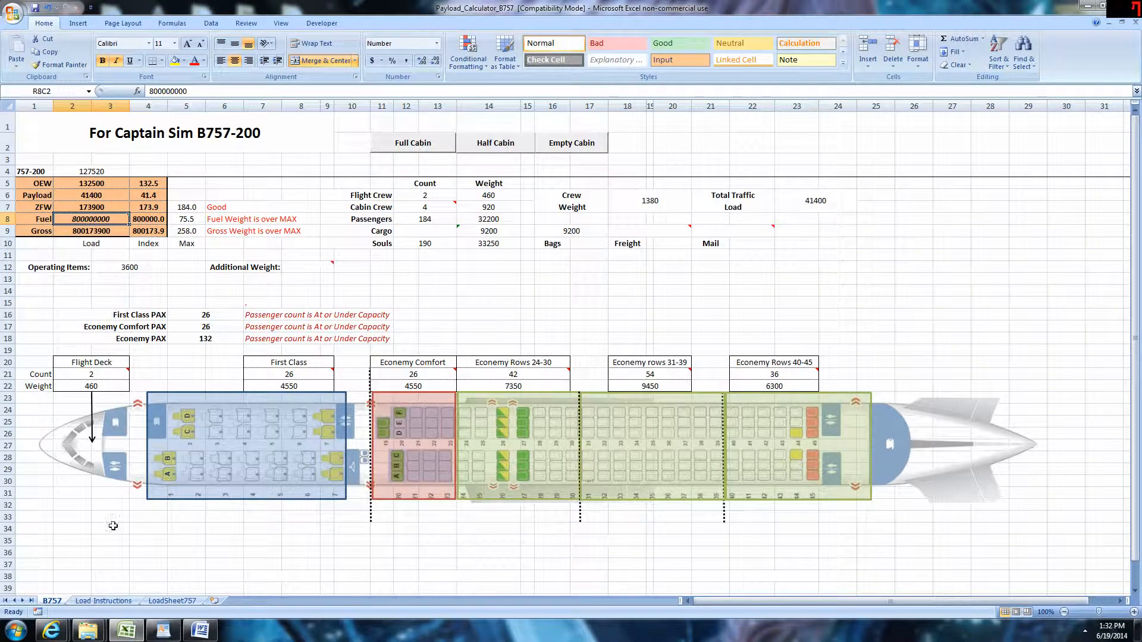
left_click(182, 574)
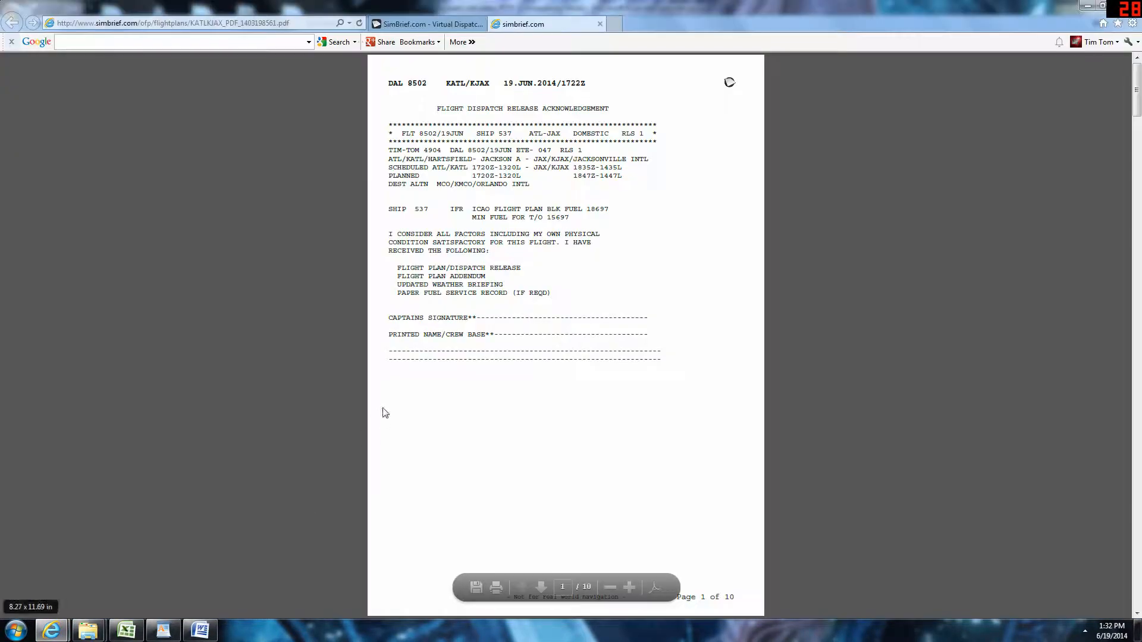
scroll(489, 268, "down", 10)
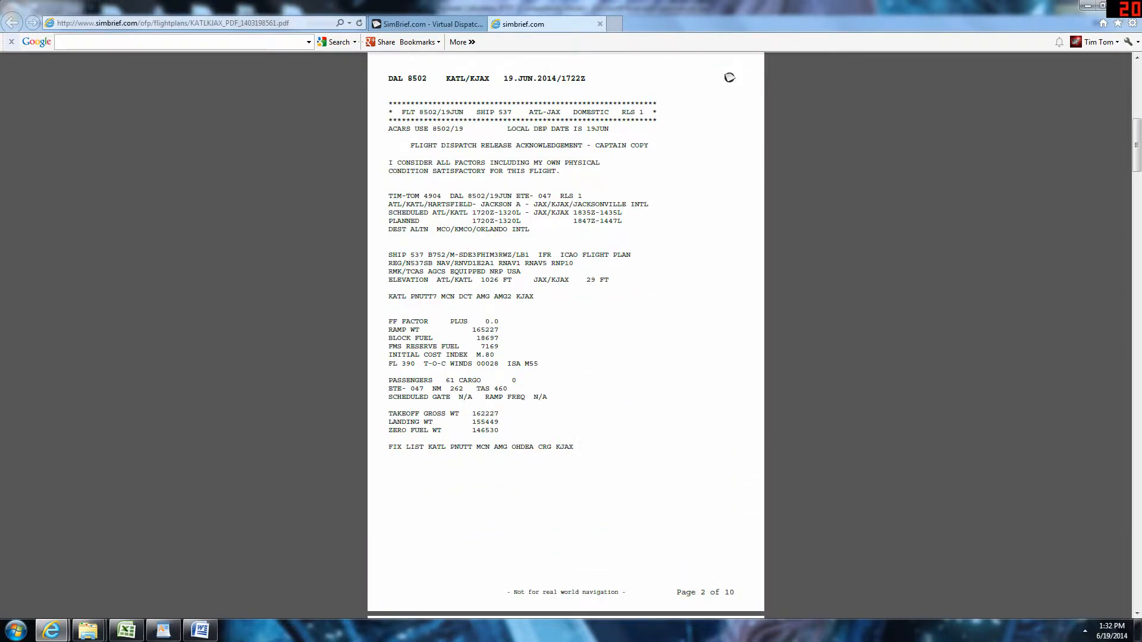
left_click(1085, 6)
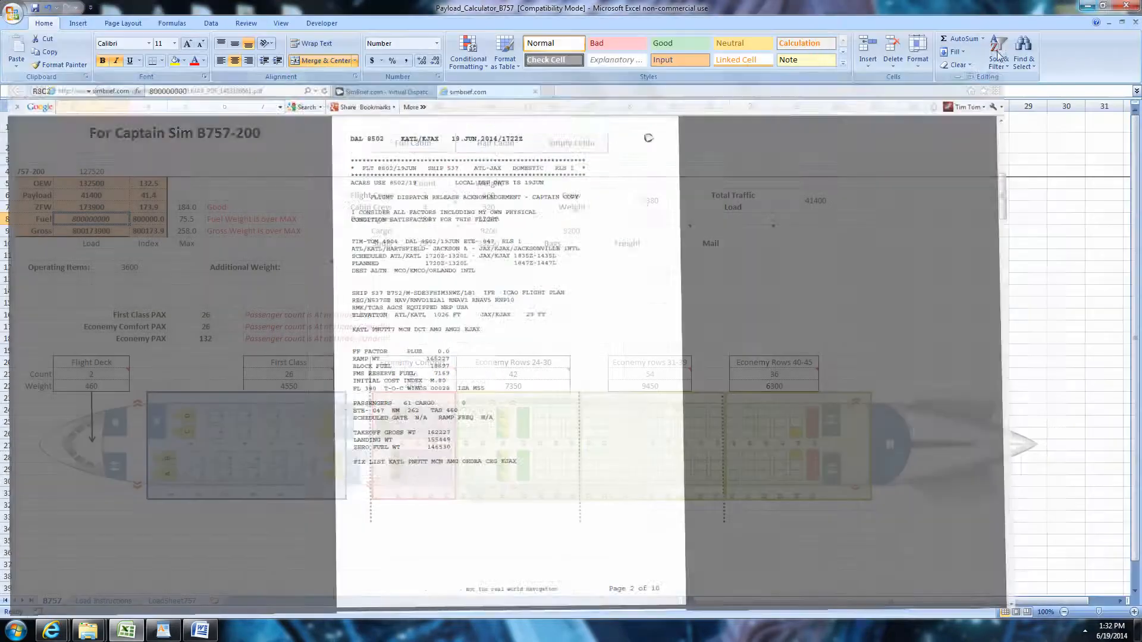
type("1869")
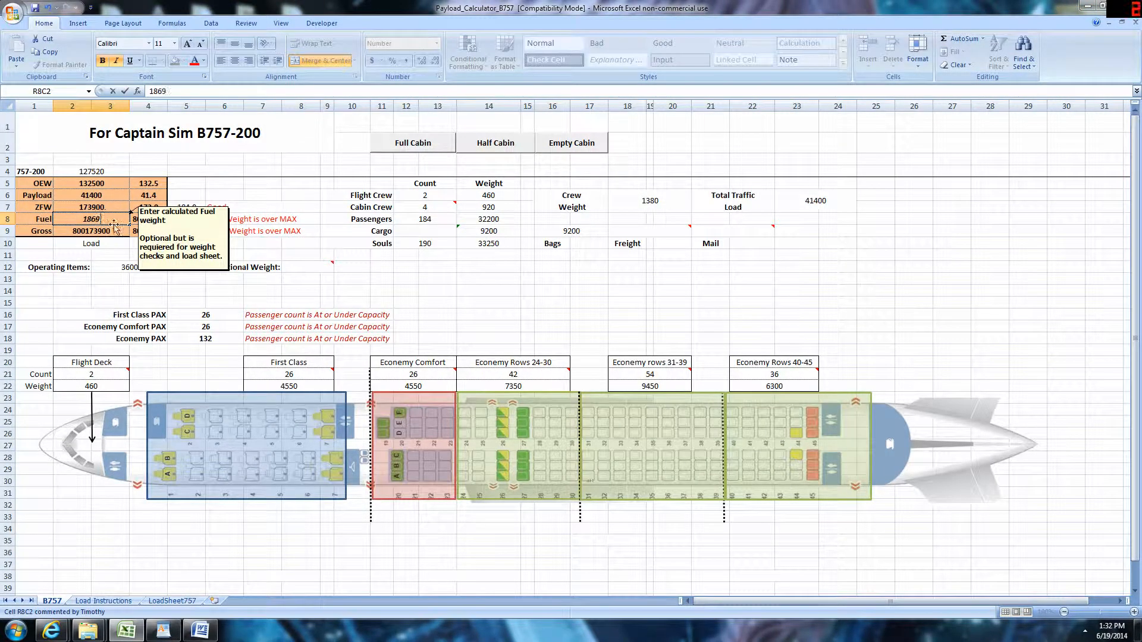
key("Return")
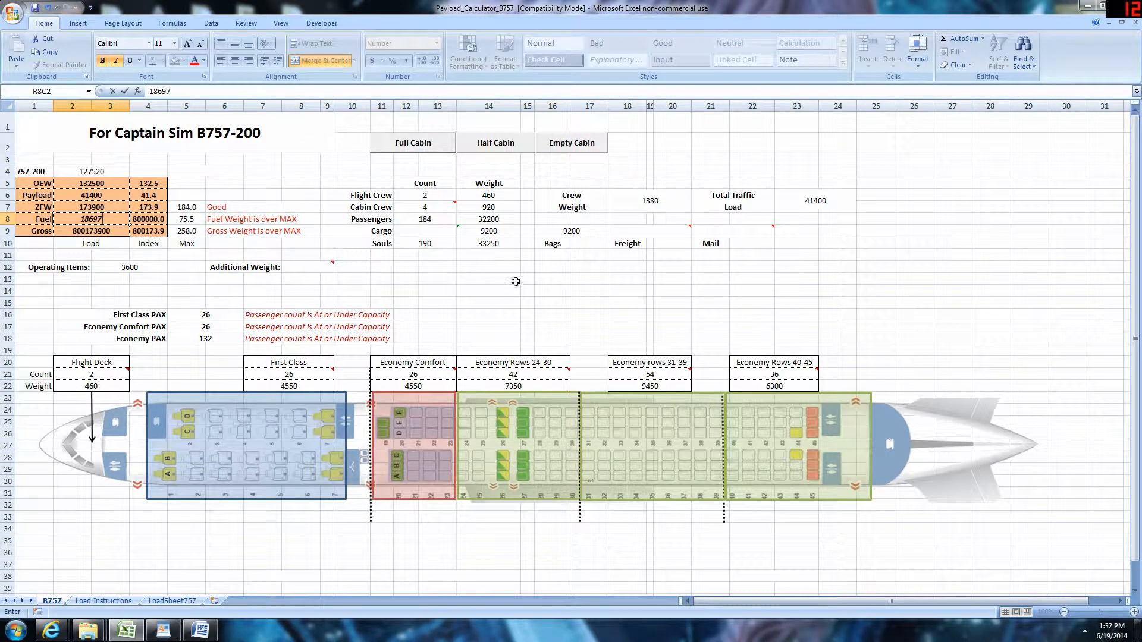
left_click(517, 313)
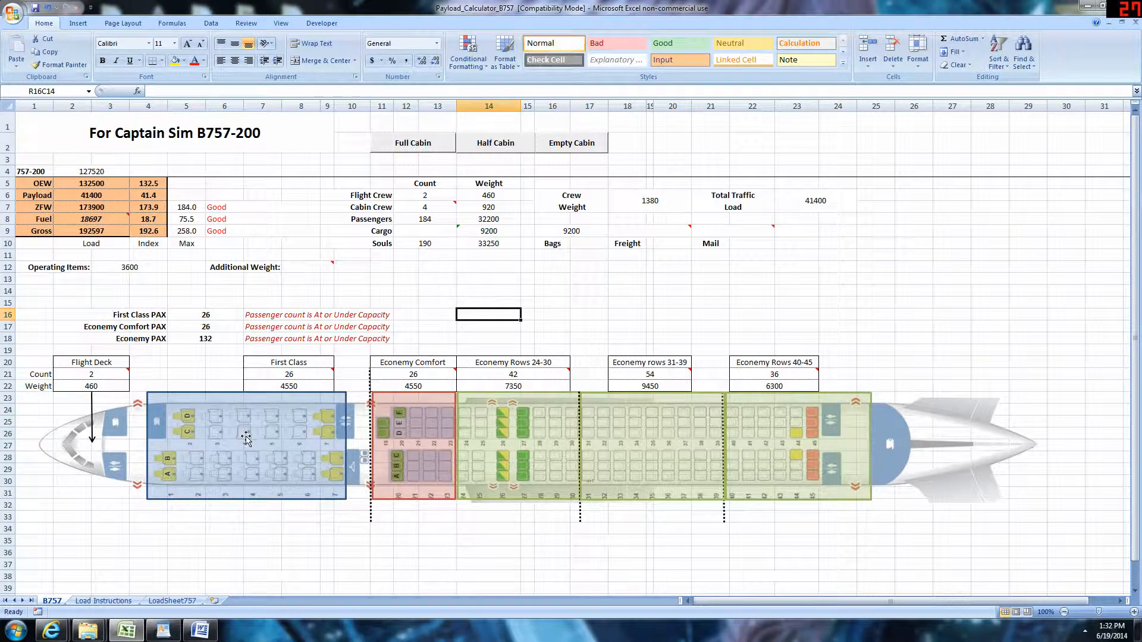
Check the SimBrief briefing summary and the flight plan PDF in the browser, and return to the Excel payload calculator
mouse_move(55, 631)
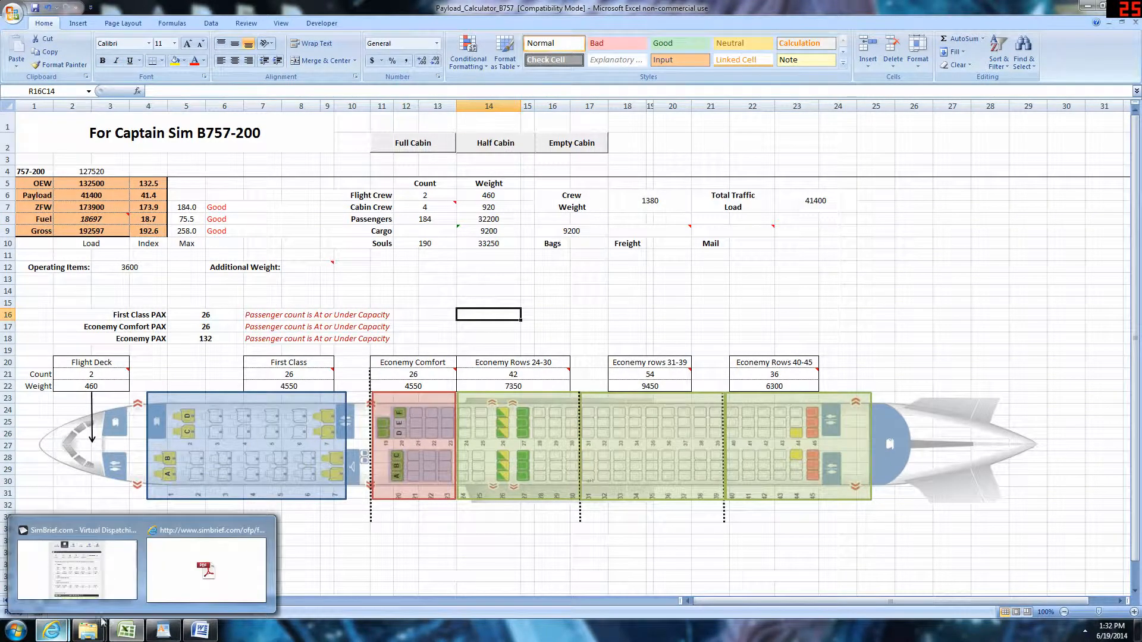
left_click(179, 565)
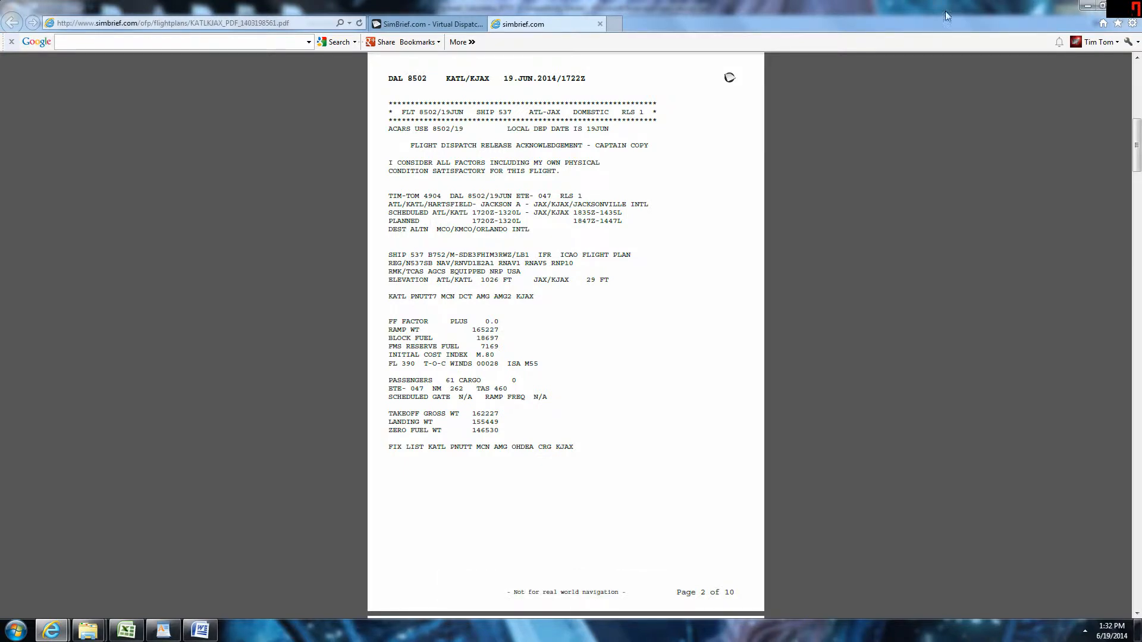
left_click(429, 24)
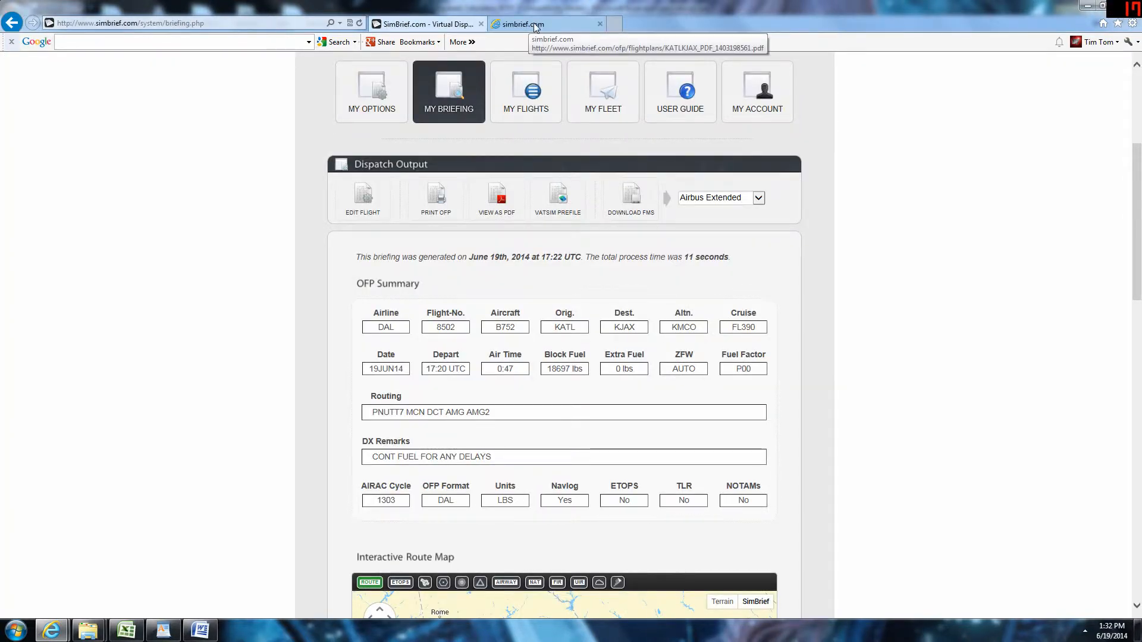
left_click(531, 25)
left_click(1086, 6)
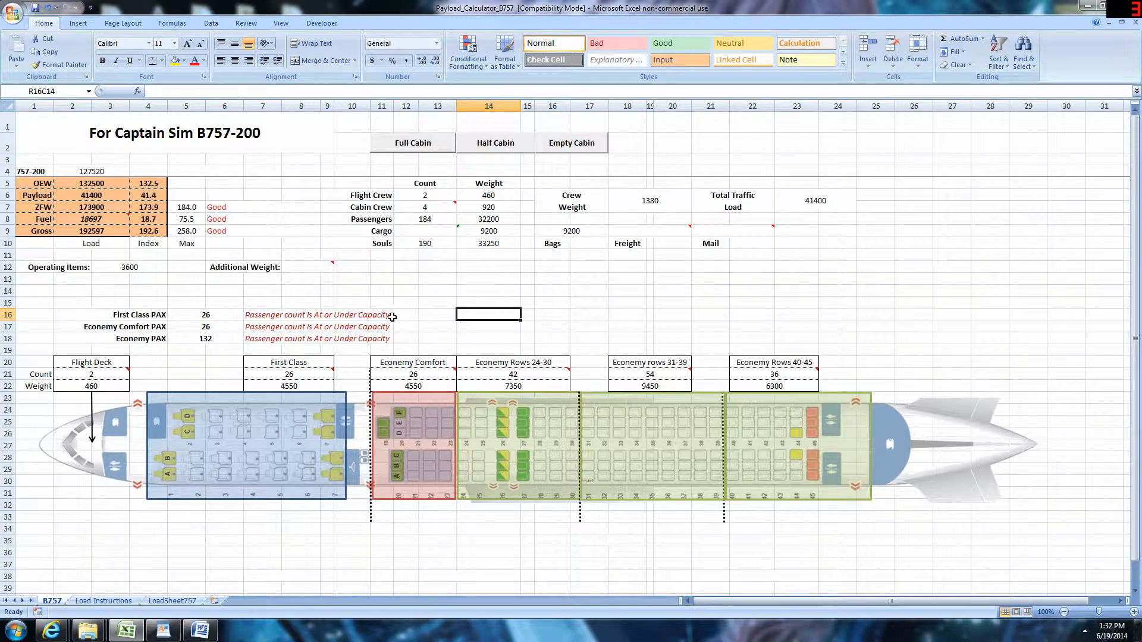
left_click(497, 286)
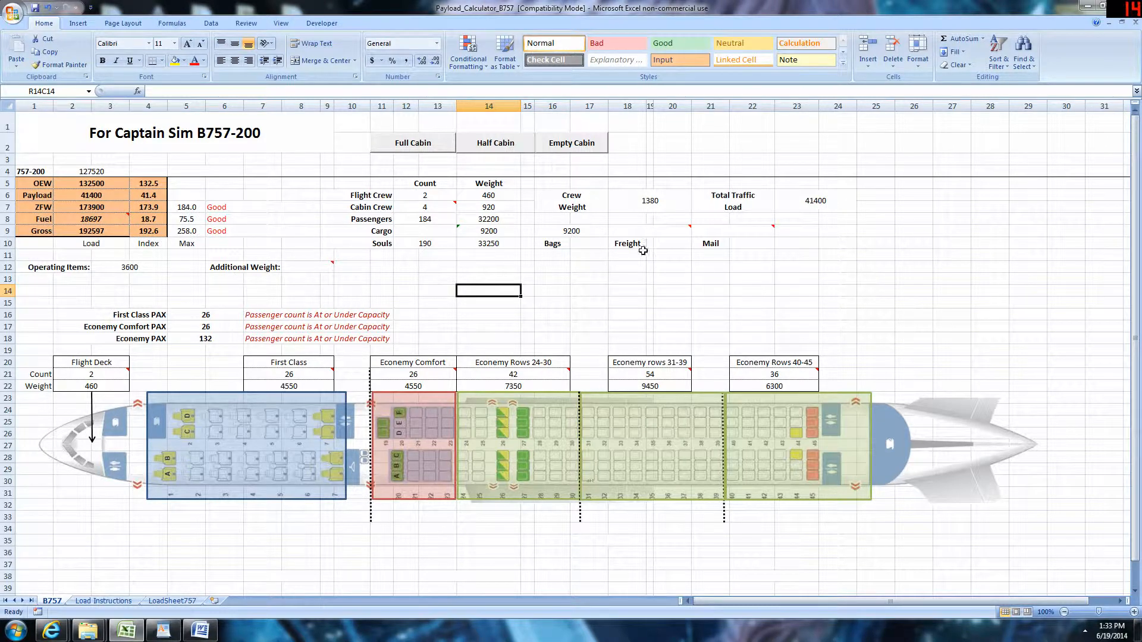
Enter a Freight weight of 500 and a Mail weight of 500 in the cargo section
left_click(671, 228)
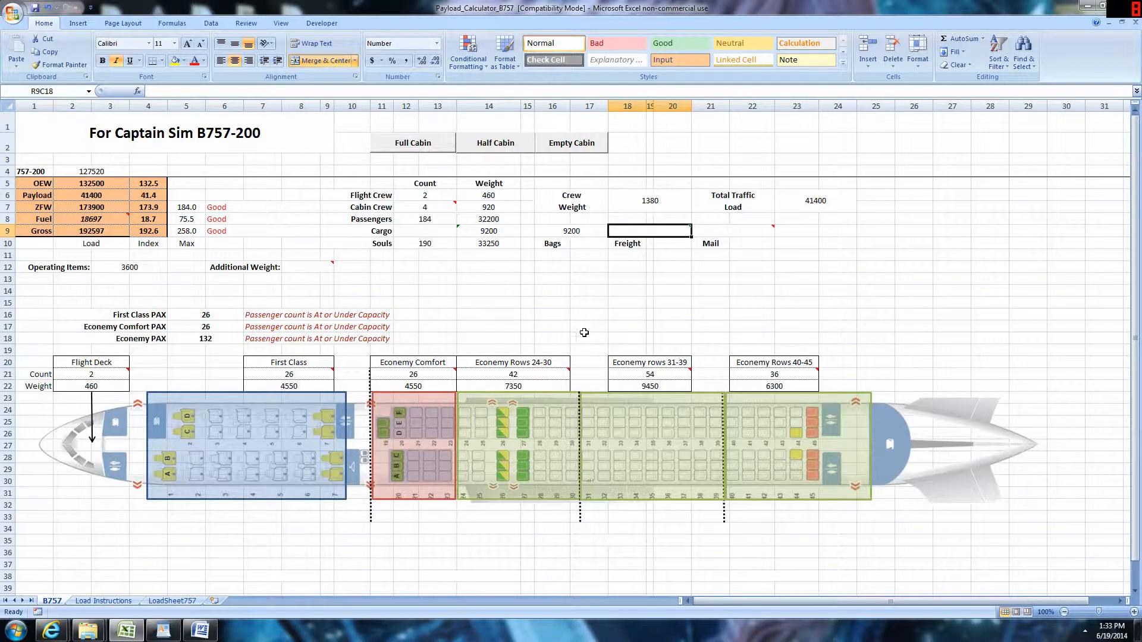
type("500")
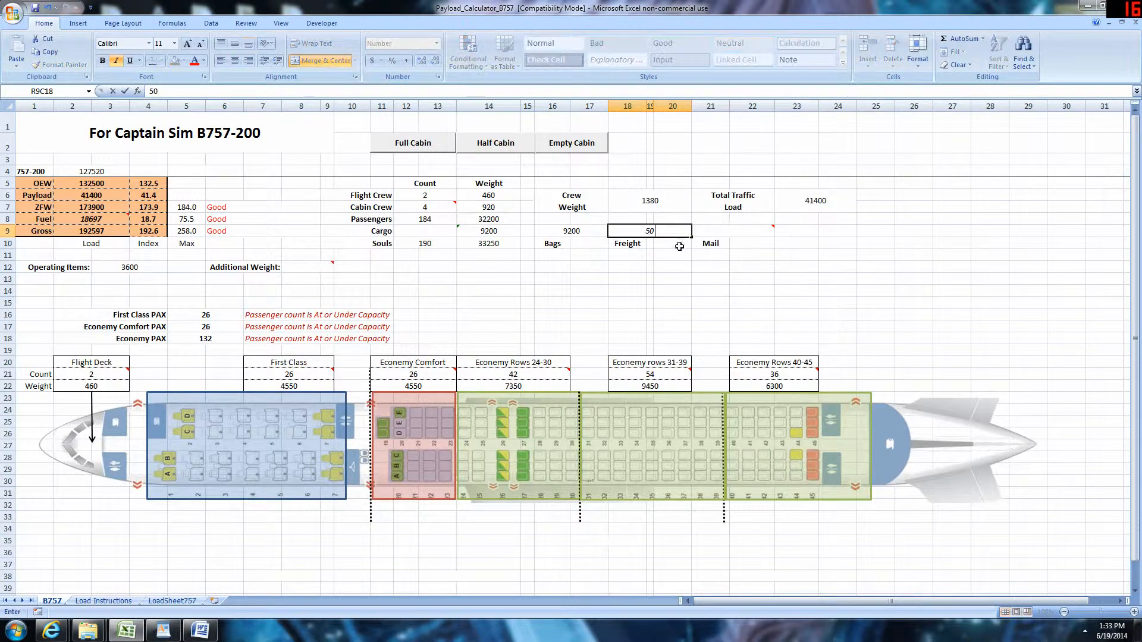
left_click(737, 232)
type("500")
left_click(762, 291)
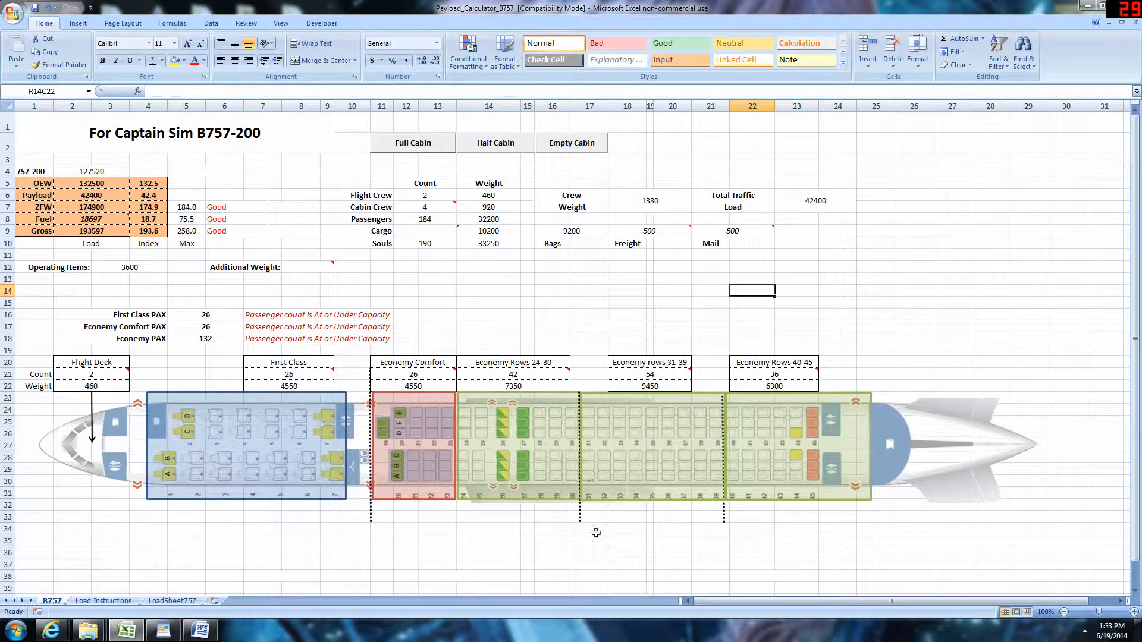
Try a Flight Deck count of 3 and a Cabin Crew count of 5, and reapply the Full Cabin preset
left_click(424, 196)
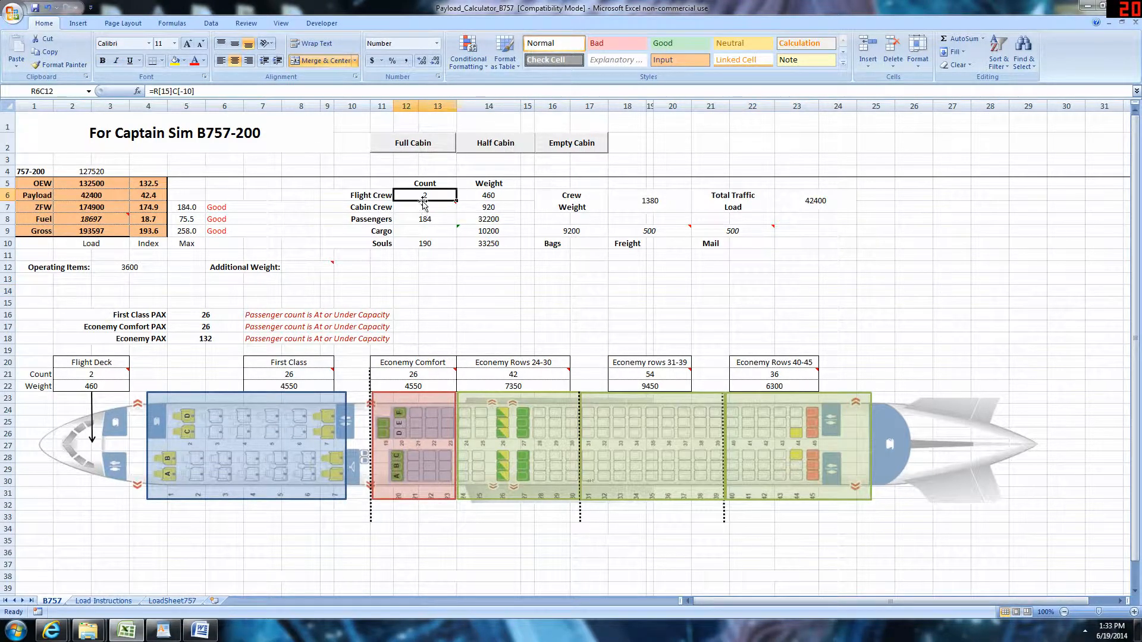
left_click(92, 373)
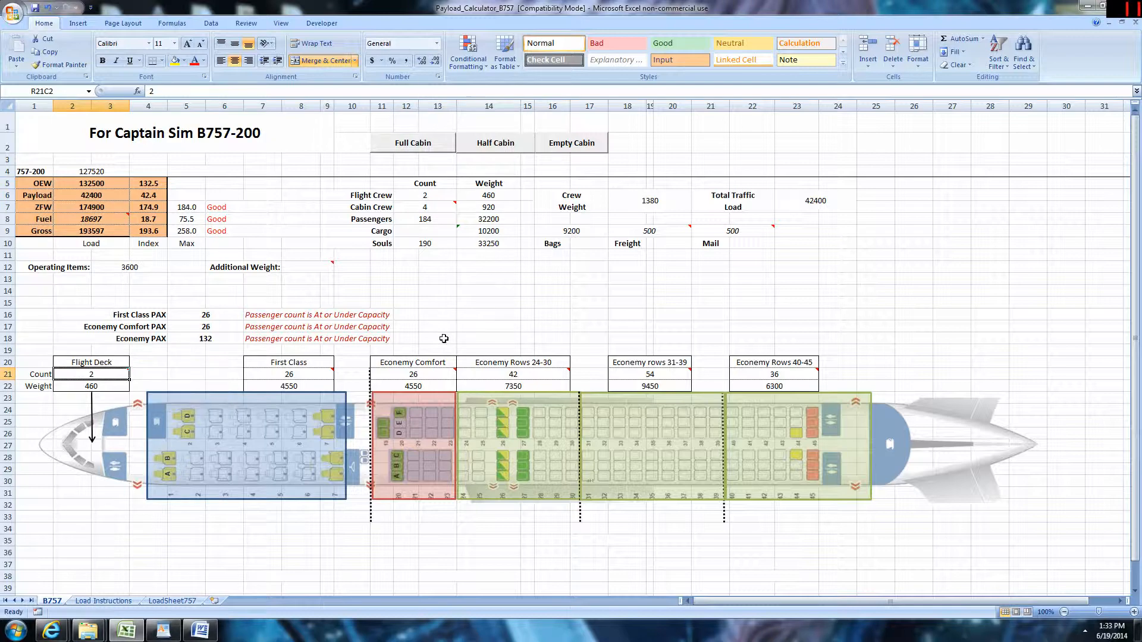
mouse_move(120, 375)
type("3")
left_click(467, 326)
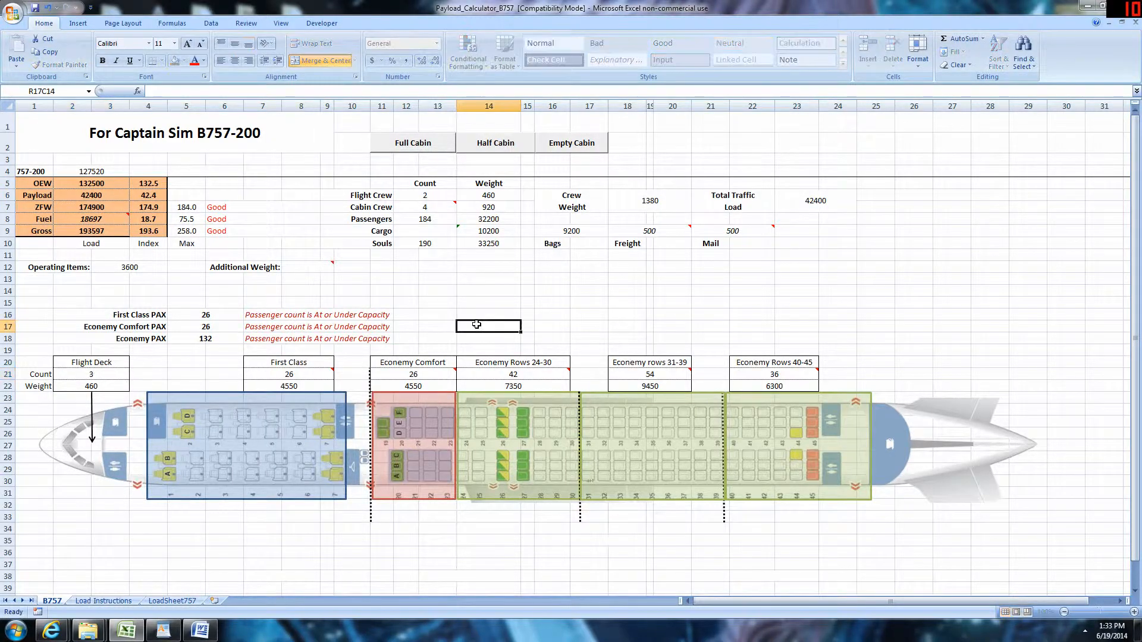
left_click(438, 207)
type("5")
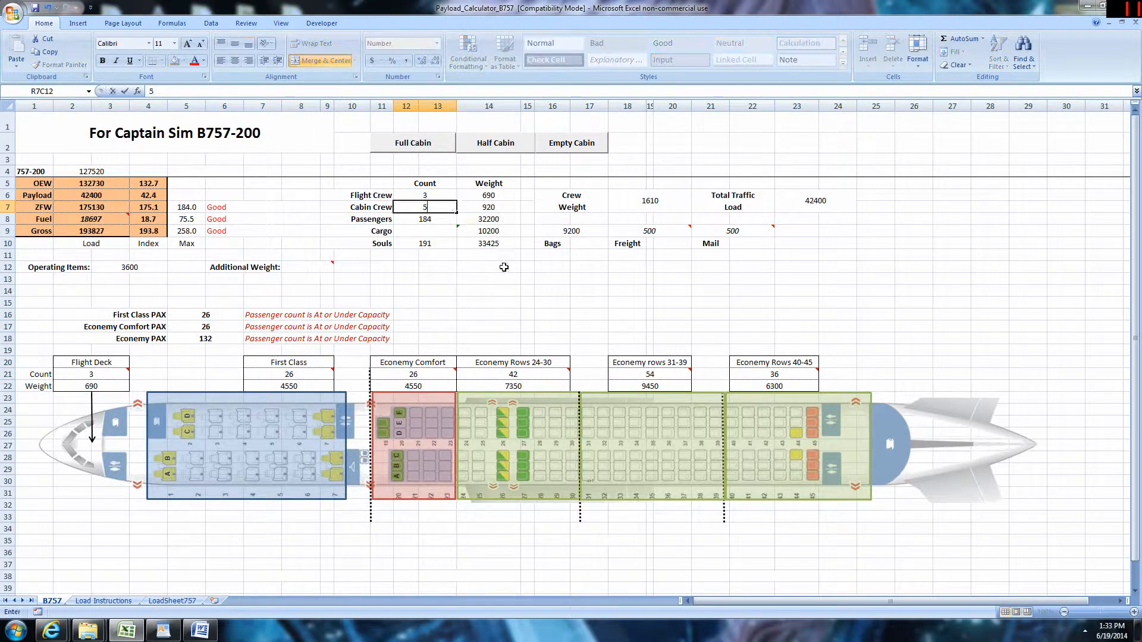
left_click(487, 267)
left_click(426, 145)
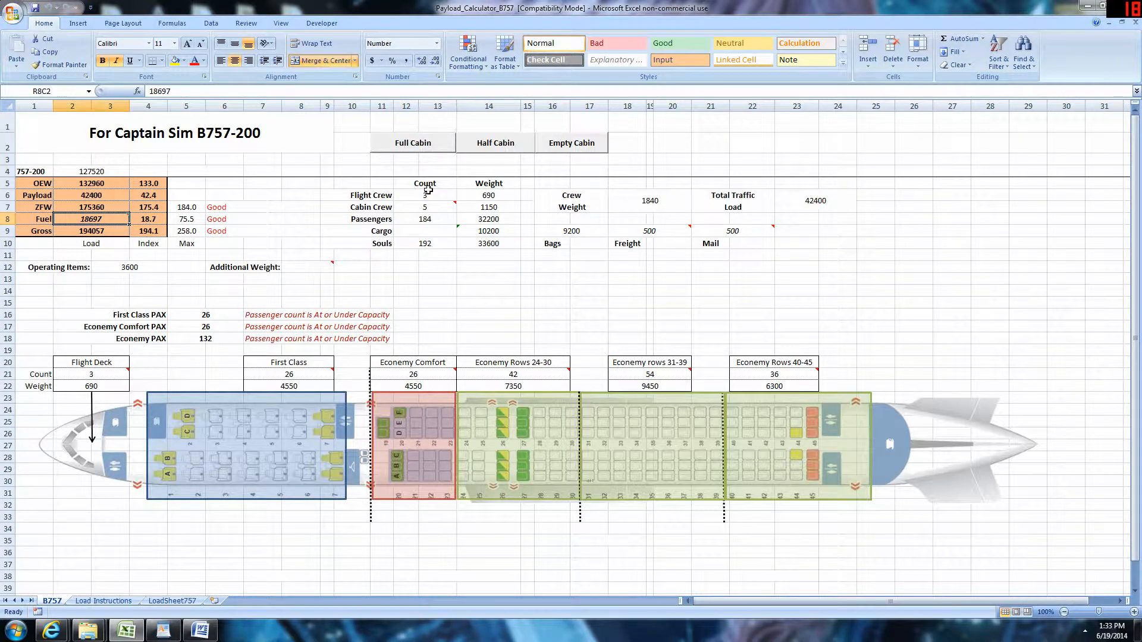
Set the Flight Deck count to 2 and the Cabin Crew count to 4
left_click(91, 375)
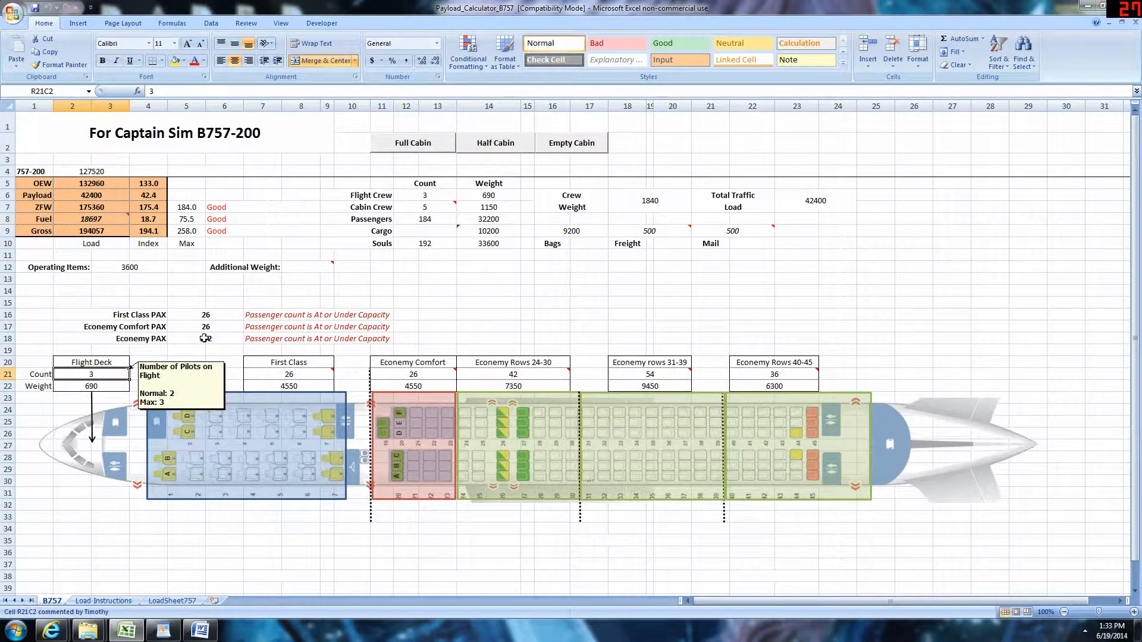
type("2")
left_click(425, 207)
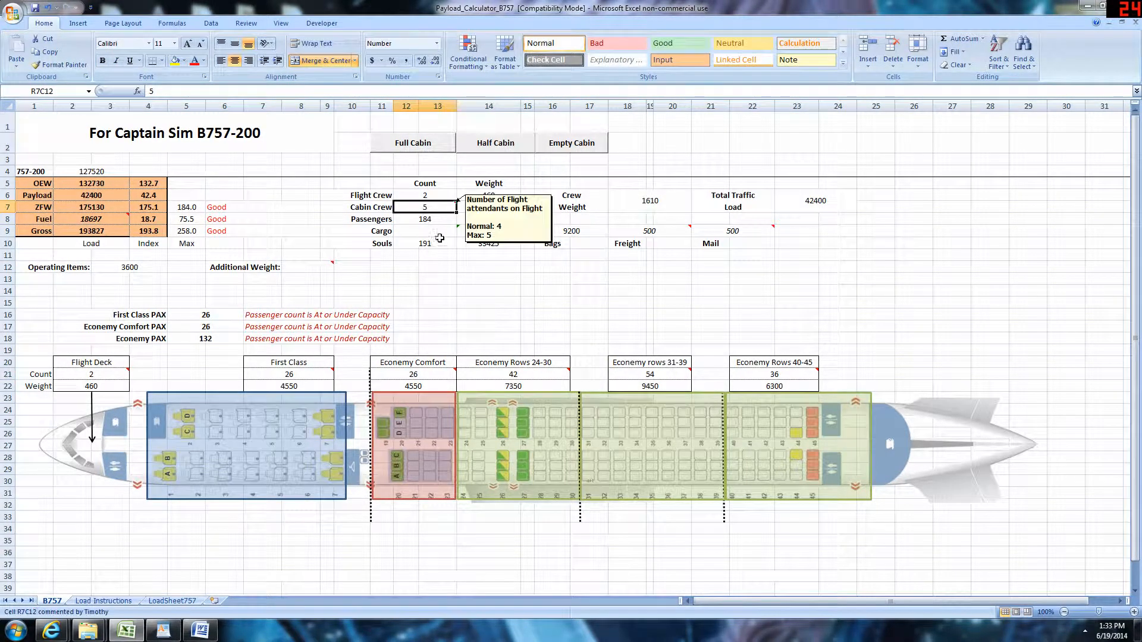
type("54")
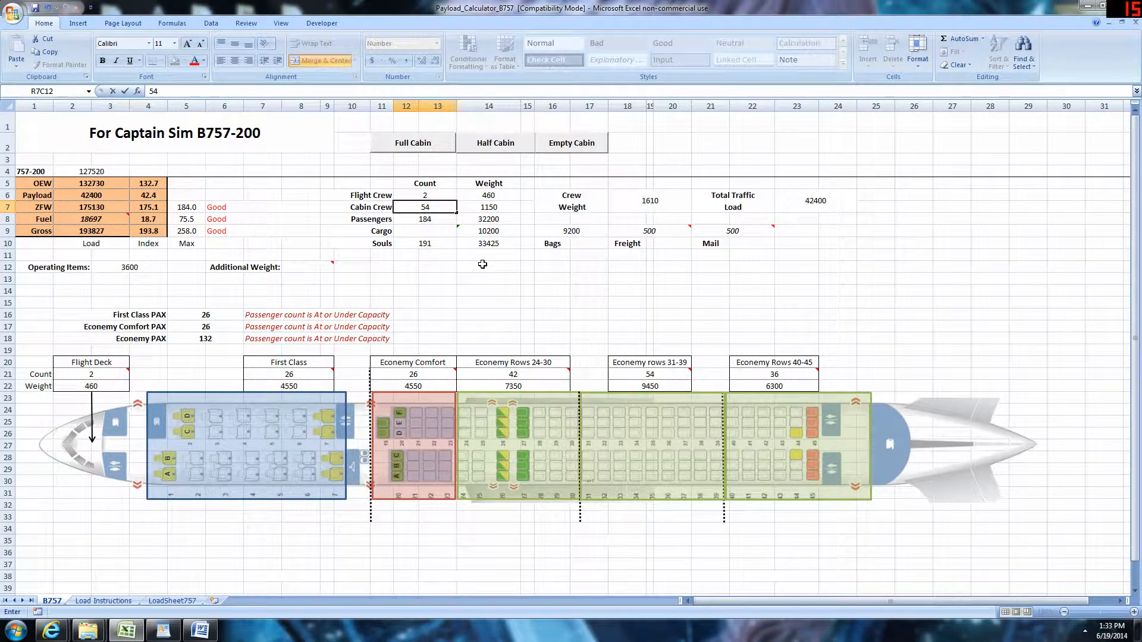
left_click(485, 265)
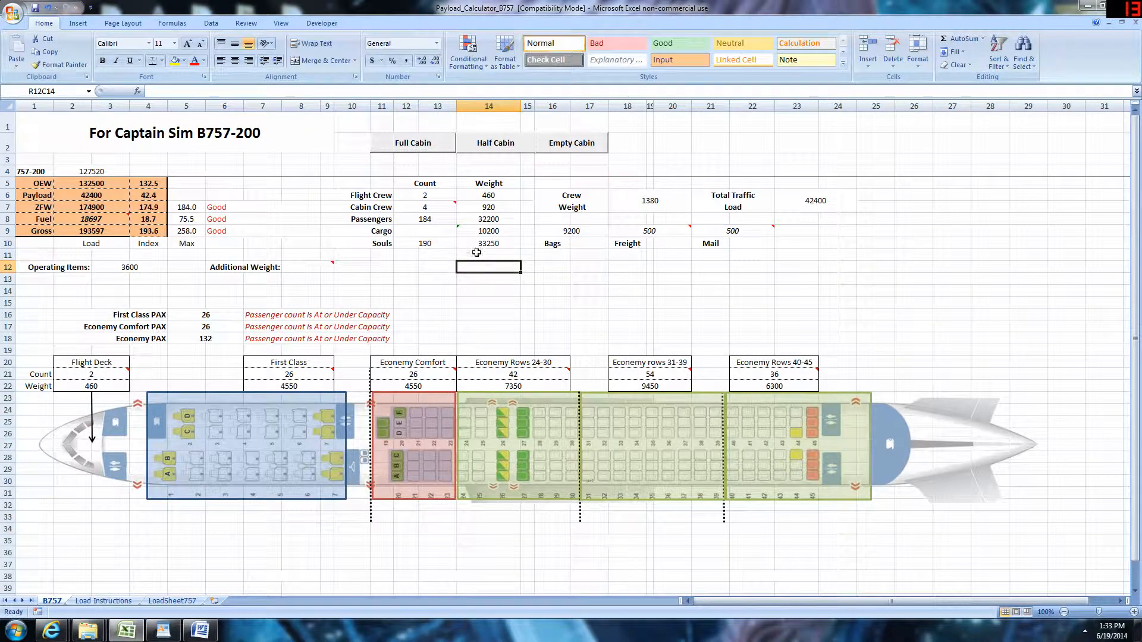
Examine the Load Instructions sheet from the flight details and planned section loads to the cargo weights, deviations and sign-off
mouse_move(448, 205)
left_click(102, 601)
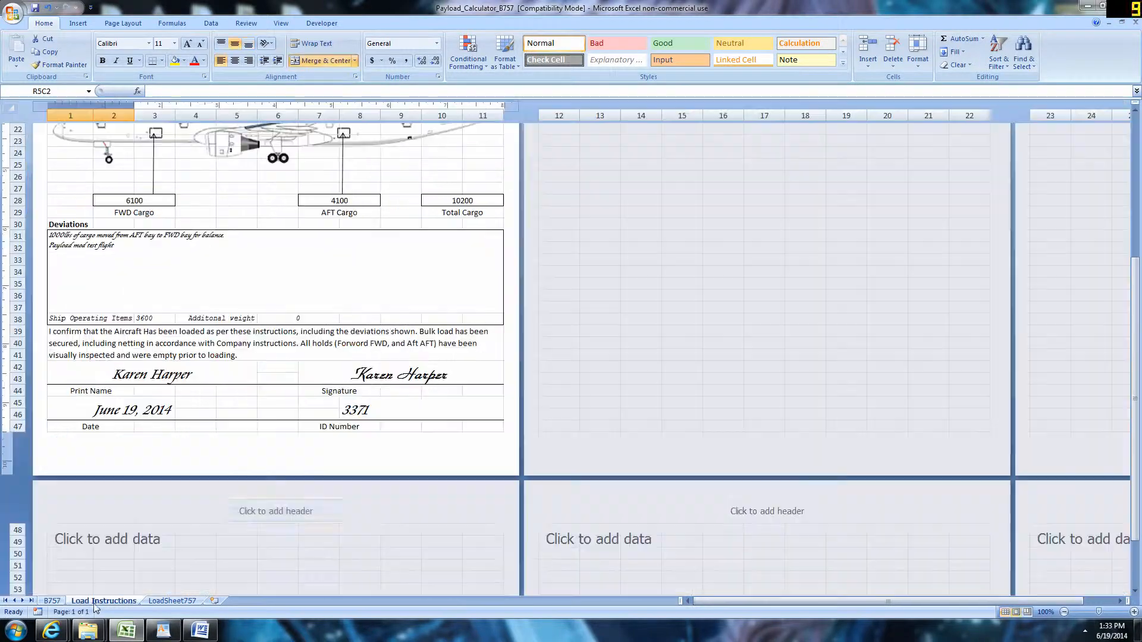
scroll(220, 505, "up", 10)
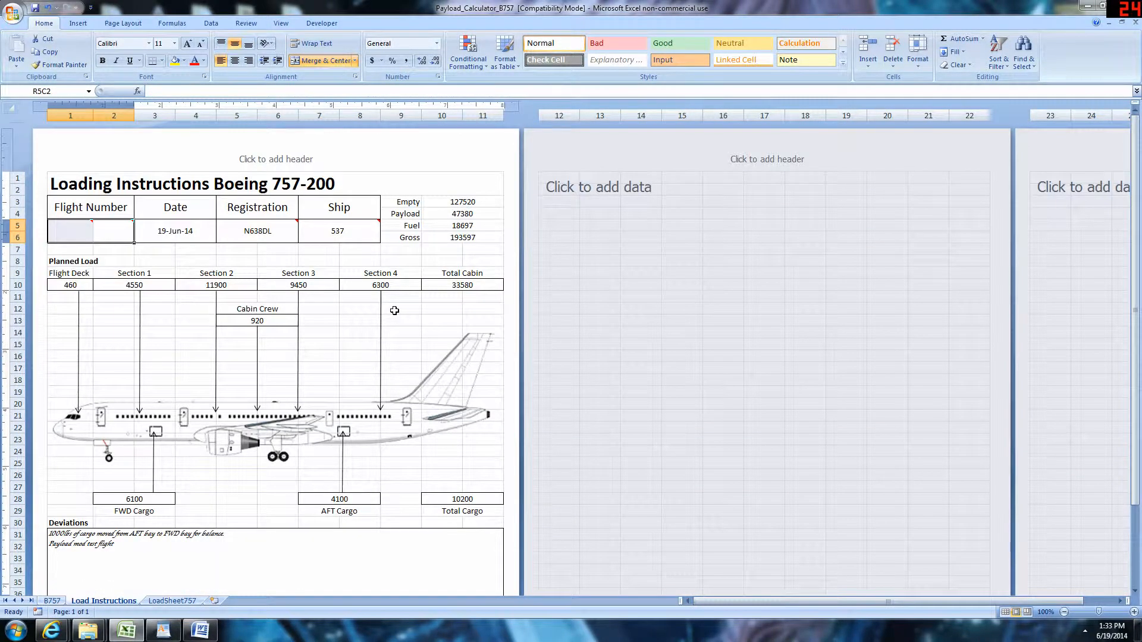
scroll(395, 313, "down", 4)
scroll(391, 315, "up", 4)
scroll(429, 294, "down", 3)
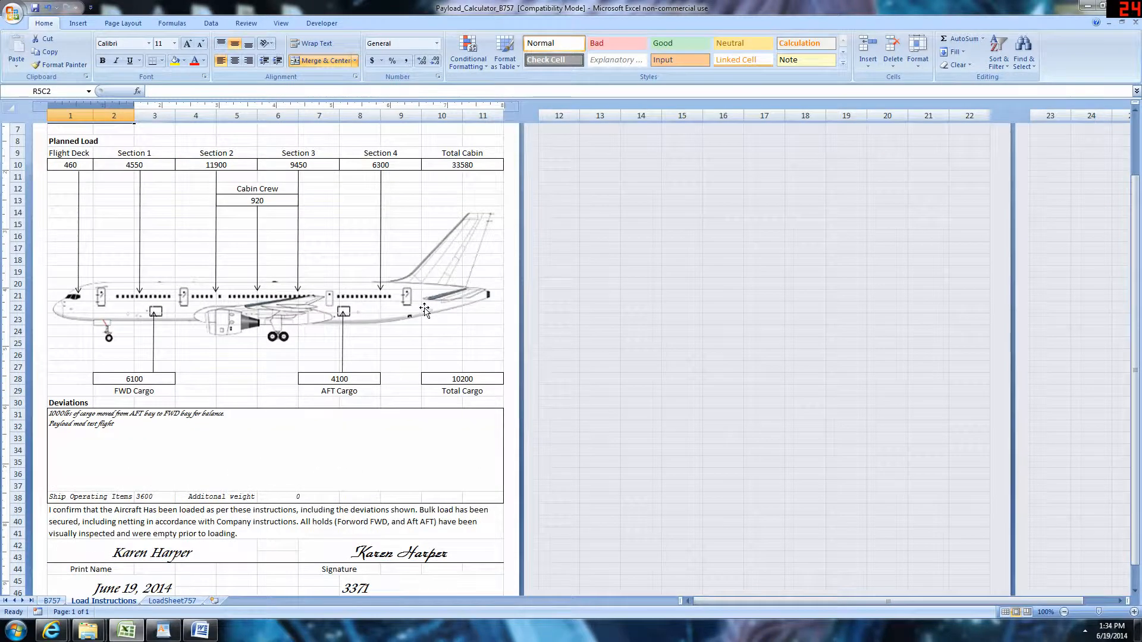
scroll(253, 476, "up", 4)
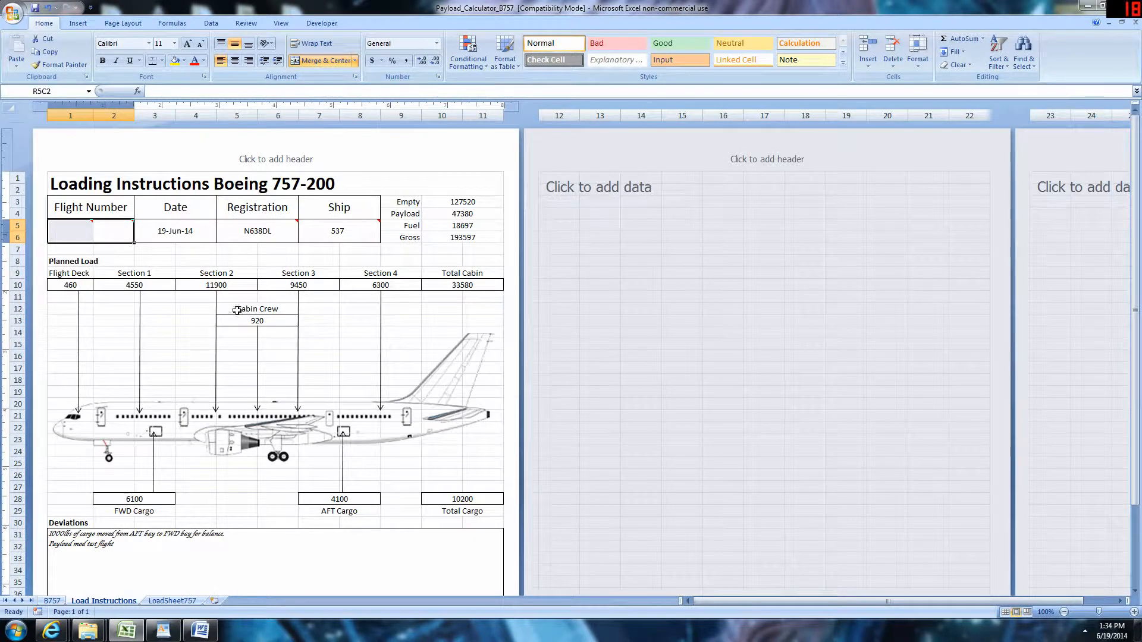
Reapply the Full Cabin preset on the B757 sheet and check the section and cargo loads on the Load Instructions sheet
left_click(49, 602)
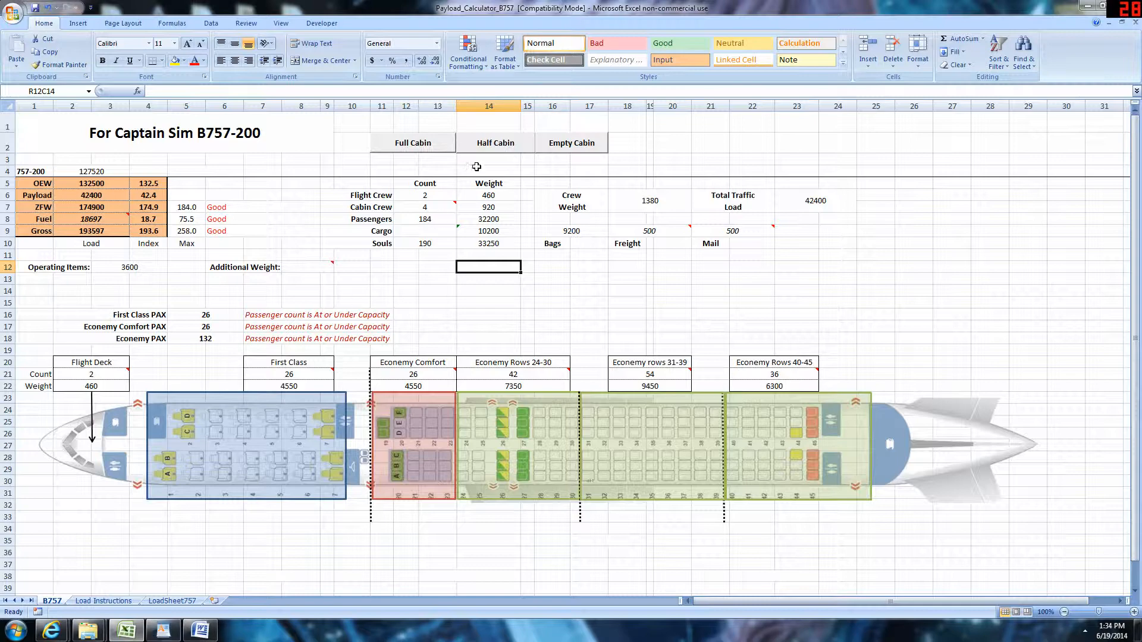
left_click(429, 141)
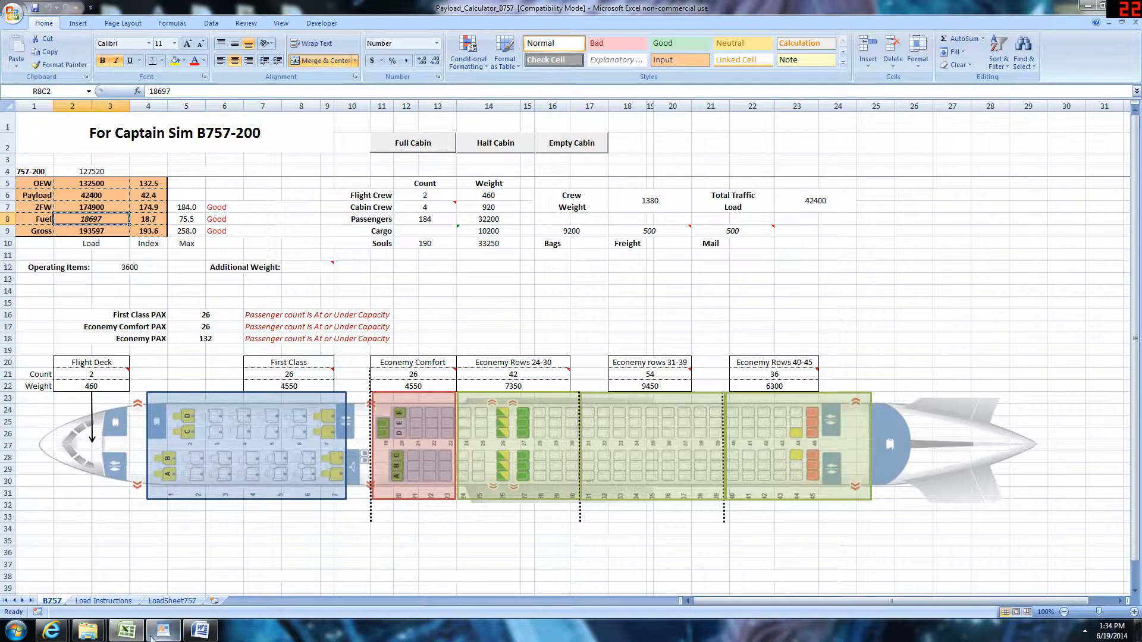
left_click(104, 601)
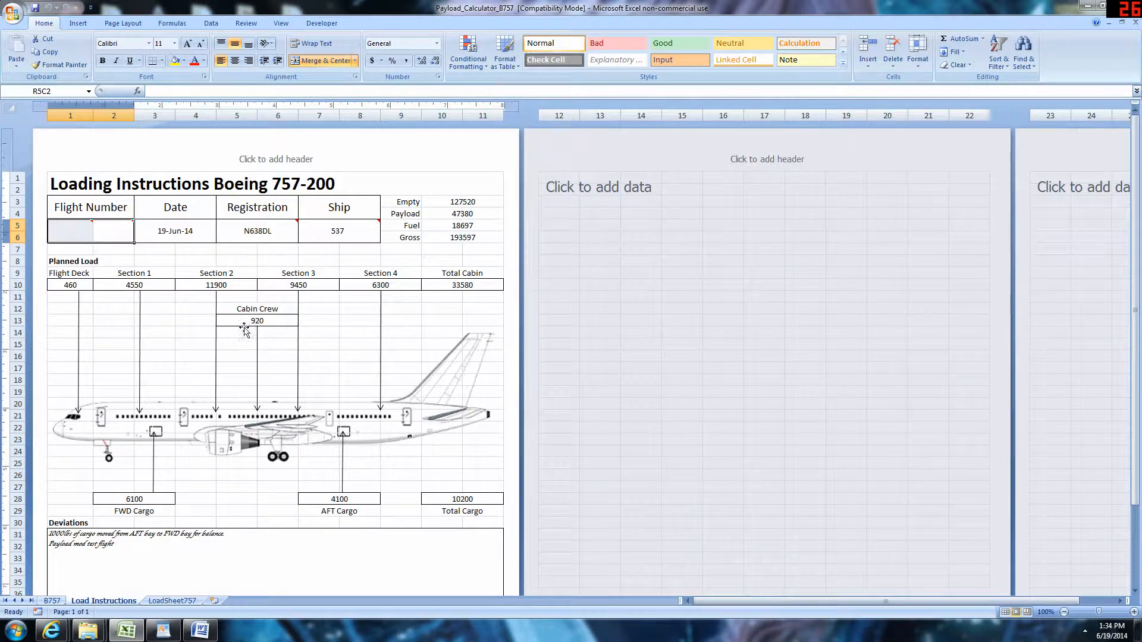
scroll(267, 276, "down", 4)
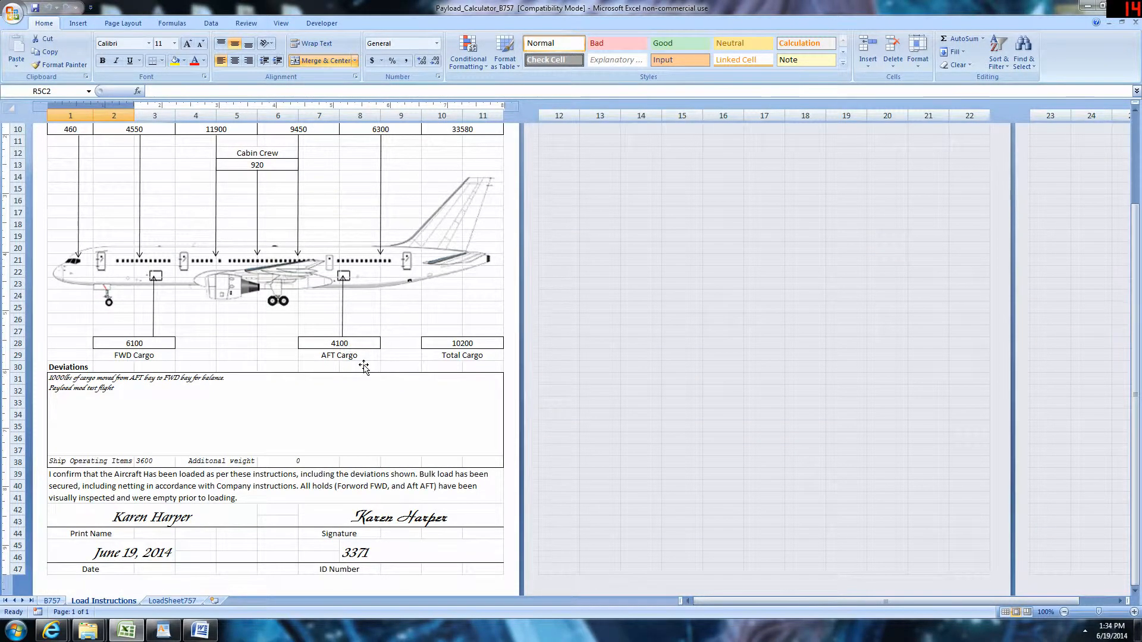
scroll(365, 364, "up", 5)
Apply the Half Cabin preset on the B757 sheet and review the planned loads and cargo split on the Load Instructions sheet
left_click(53, 601)
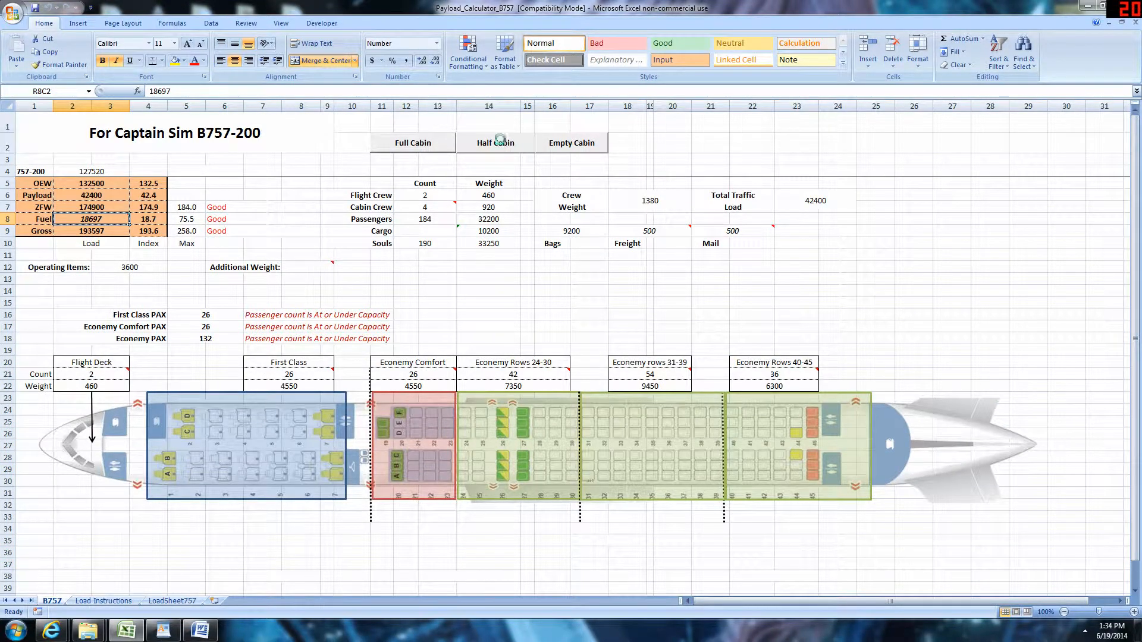
left_click(531, 150)
left_click(125, 602)
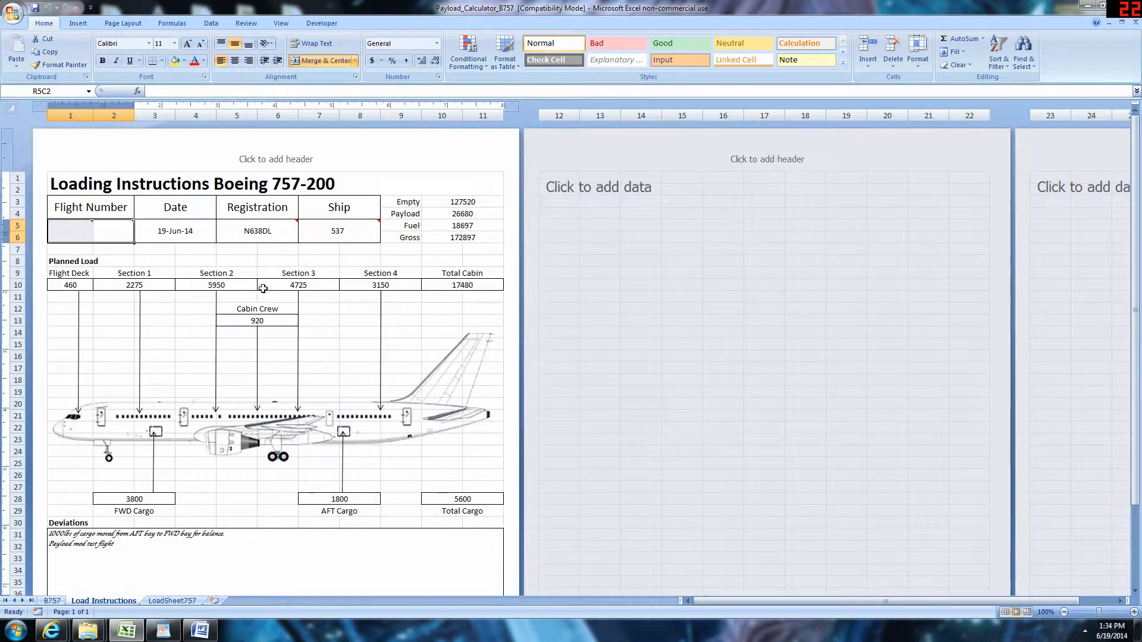
scroll(185, 269, "down", 2)
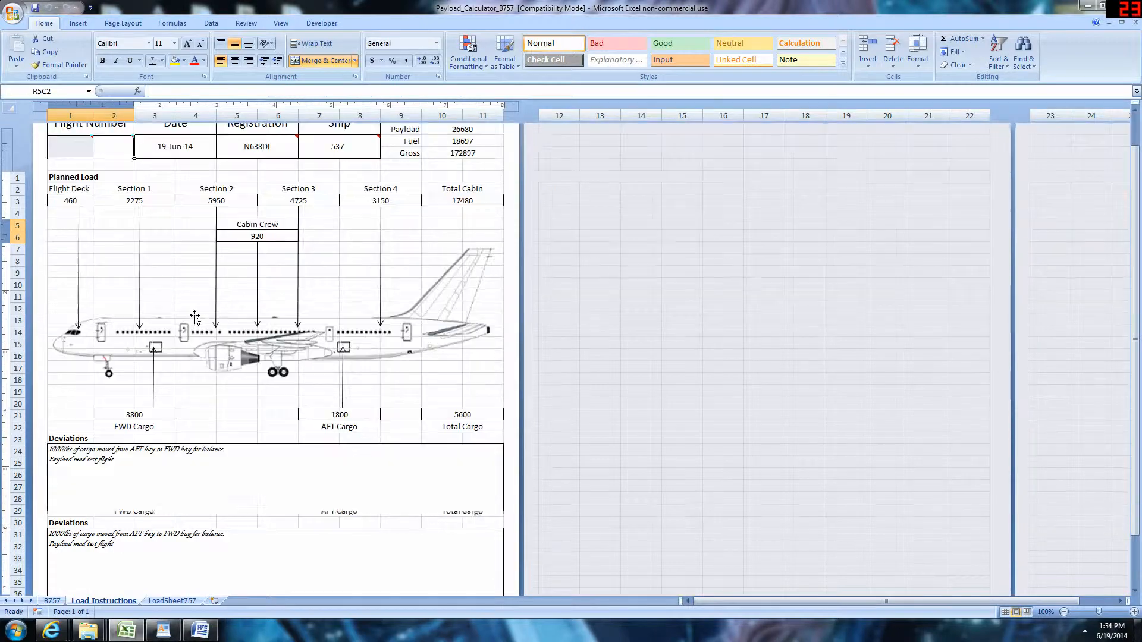
scroll(195, 318, "down", 2)
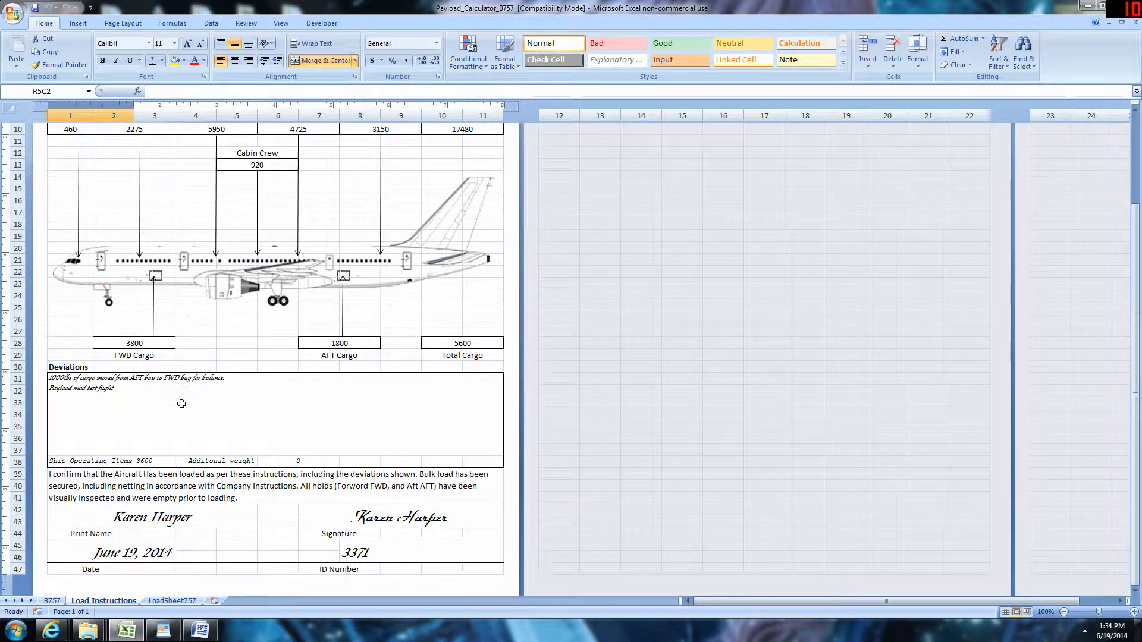
Examine the Deviations entry, the sign-off block, the planned section loads, and the FWD, AFT and total cargo around the aircraft diagram
left_click(140, 406)
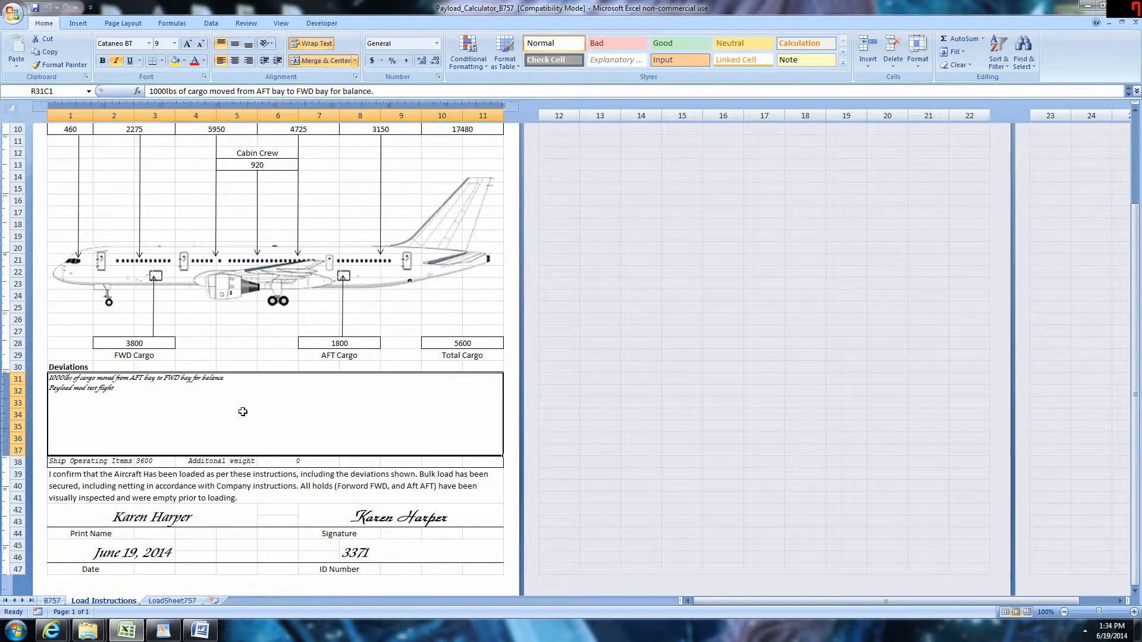
scroll(232, 379, "down", 2)
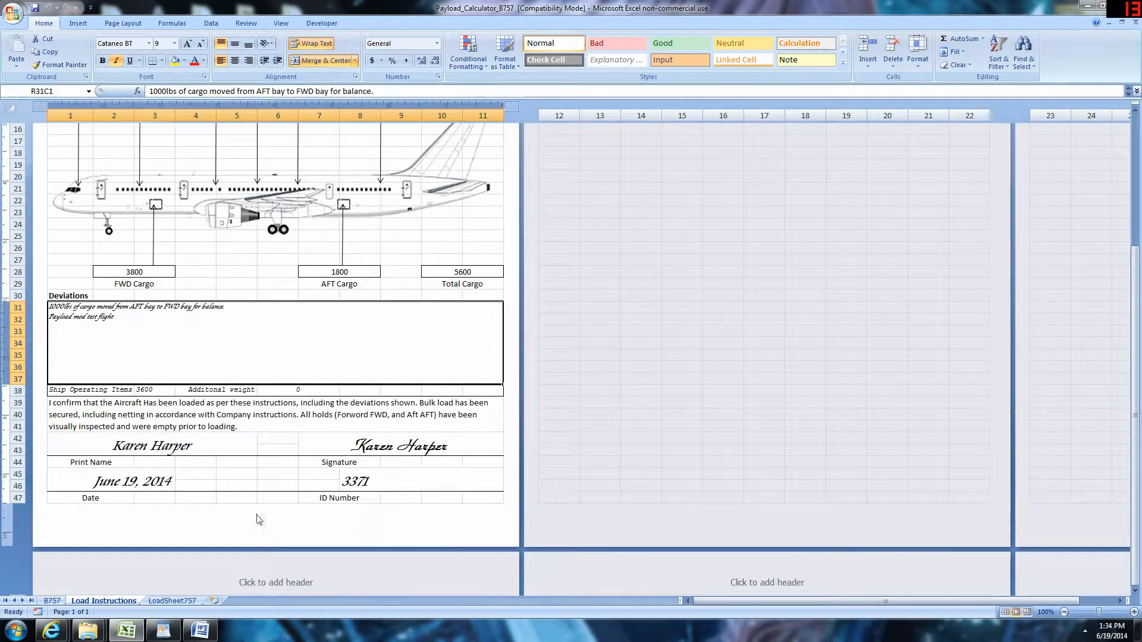
scroll(398, 483, "up", 6)
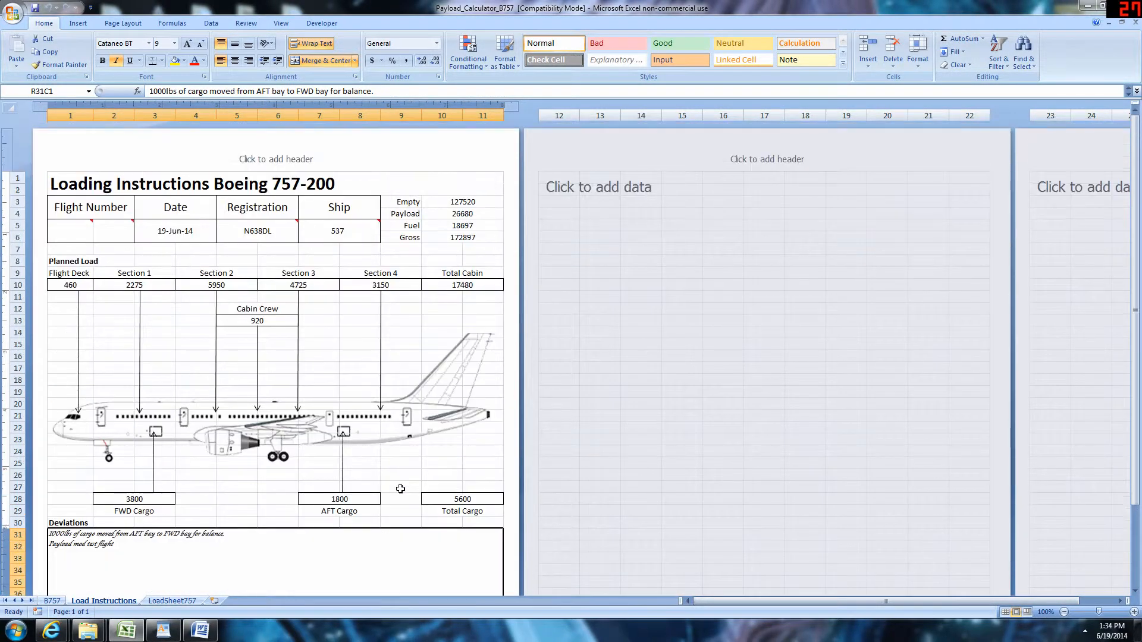
left_click(350, 336)
left_click(349, 310)
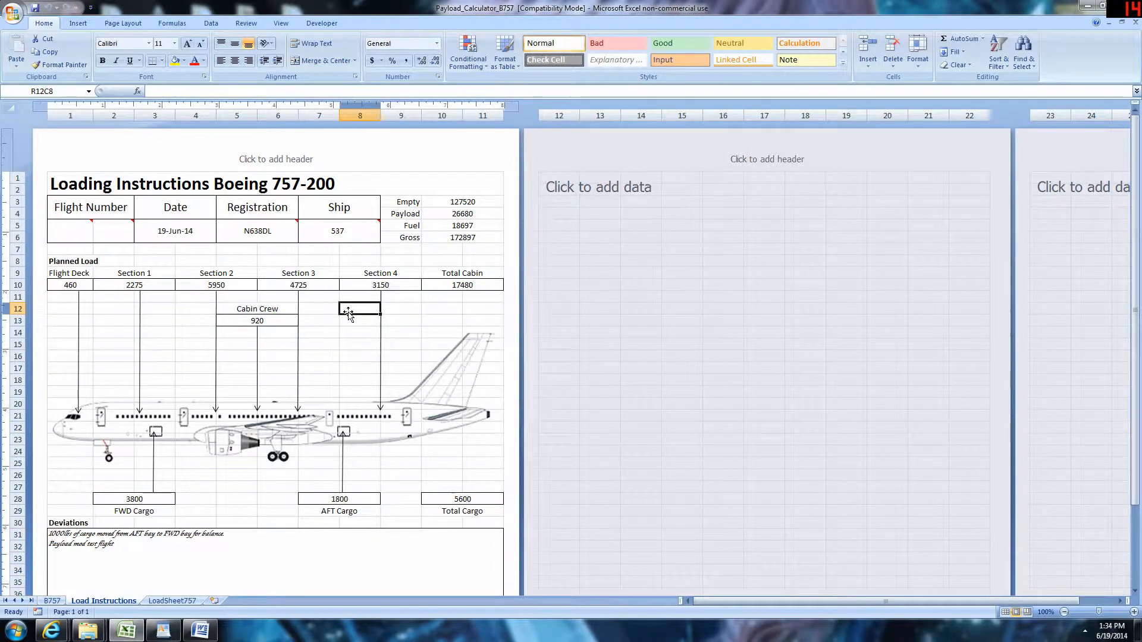
scroll(349, 311, "down", 5)
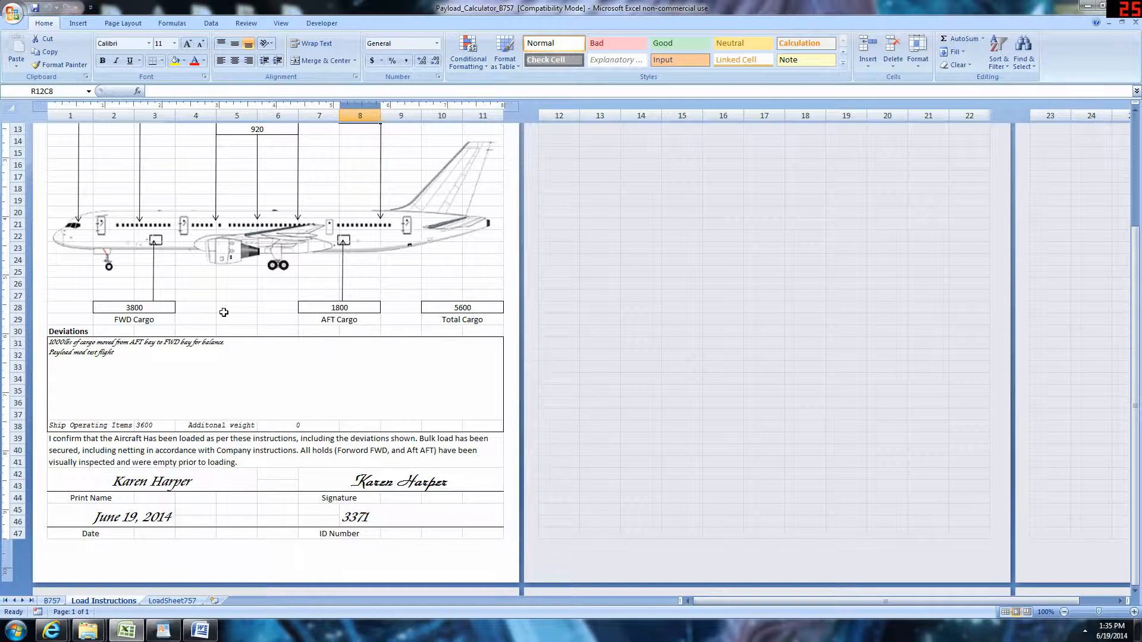
left_click_drag(225, 311, 226, 311)
left_click(409, 278)
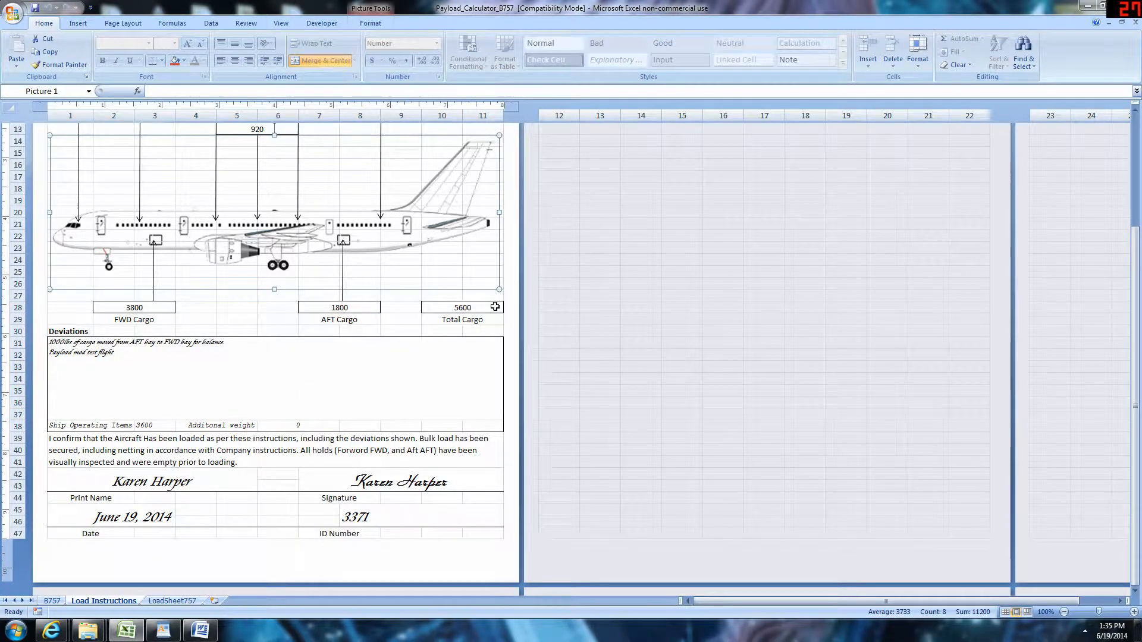
Inspect the Empty, Payload, Fuel and Gross weights on the Load Instructions sheet and compare them with the weight table on the B757 sheet
left_click_drag(776, 310, 776, 343)
left_click(420, 342)
scroll(420, 336, "up", 5)
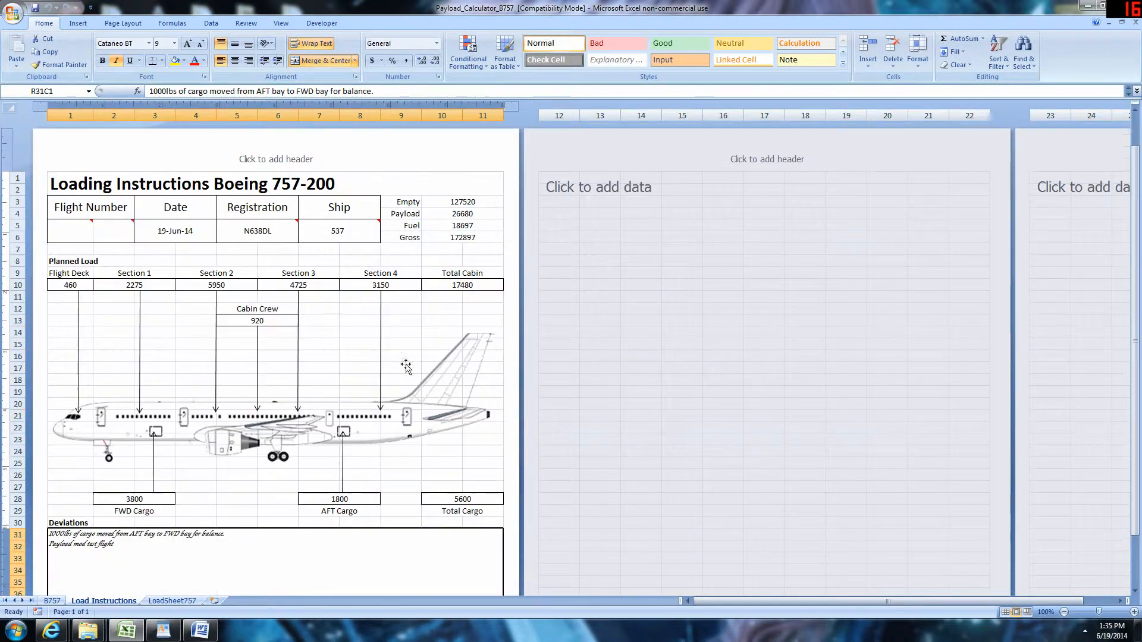
left_click(484, 206)
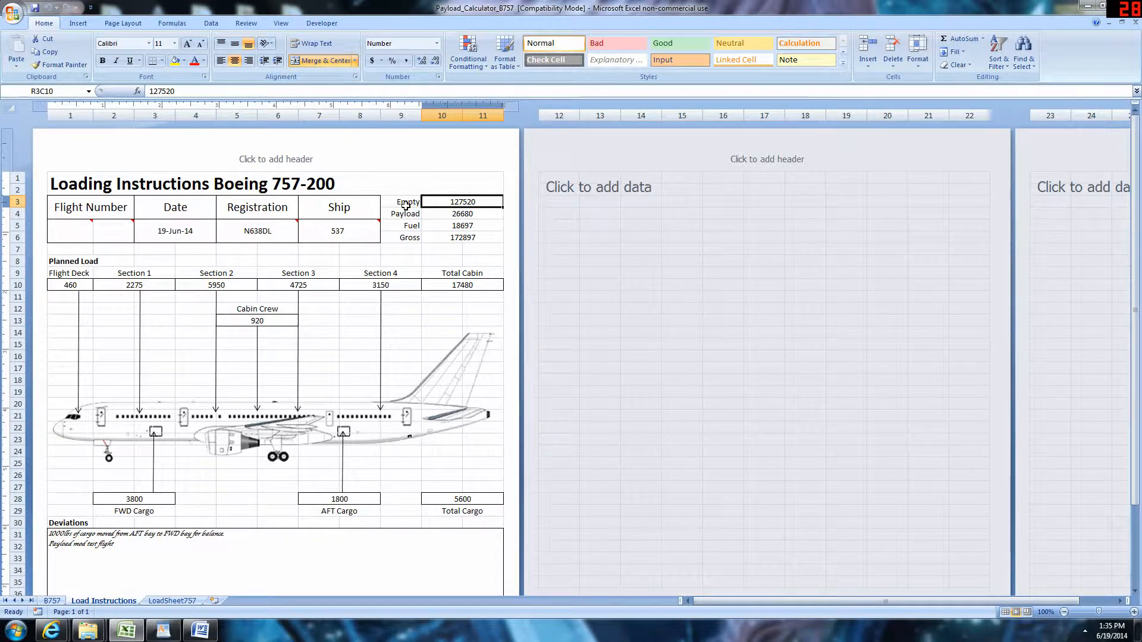
left_click(452, 215)
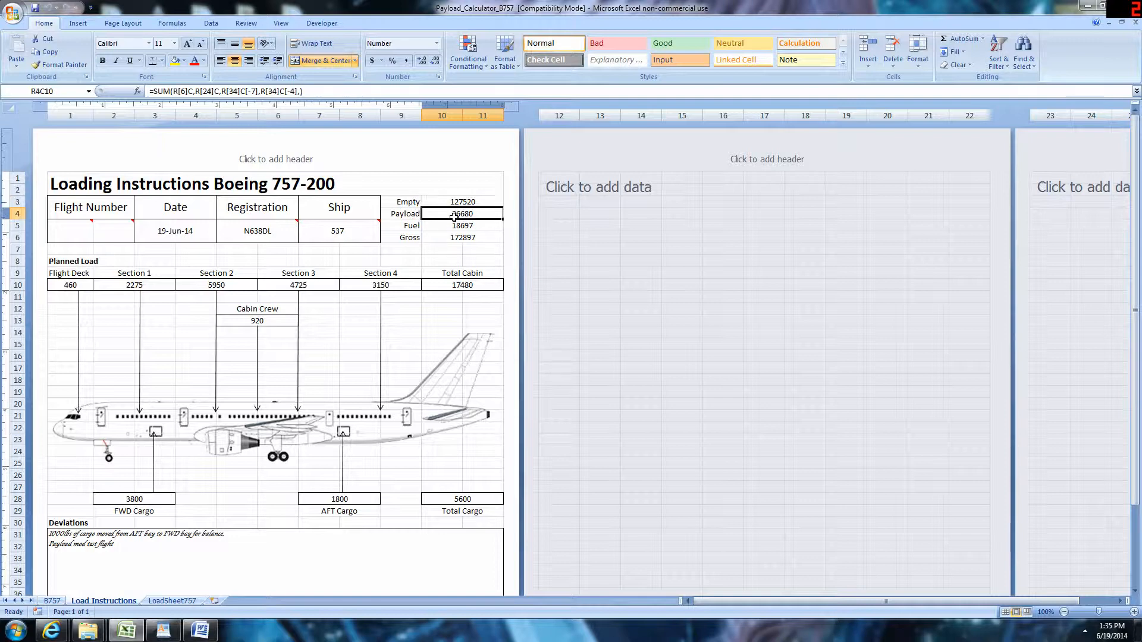
left_click(450, 226)
left_click(448, 237)
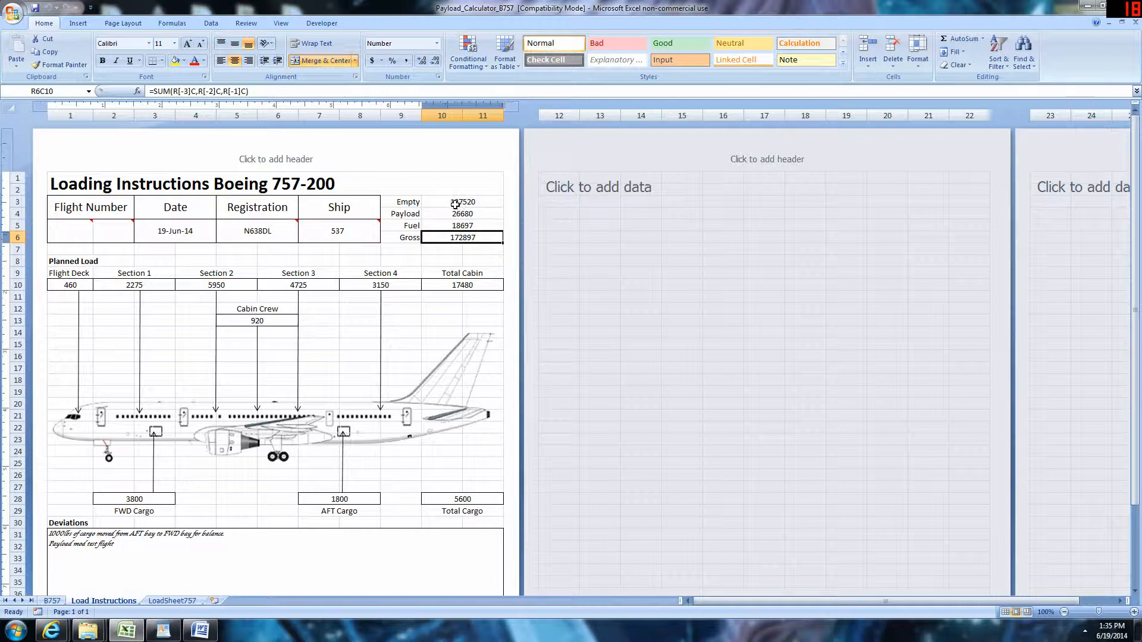
left_click(52, 602)
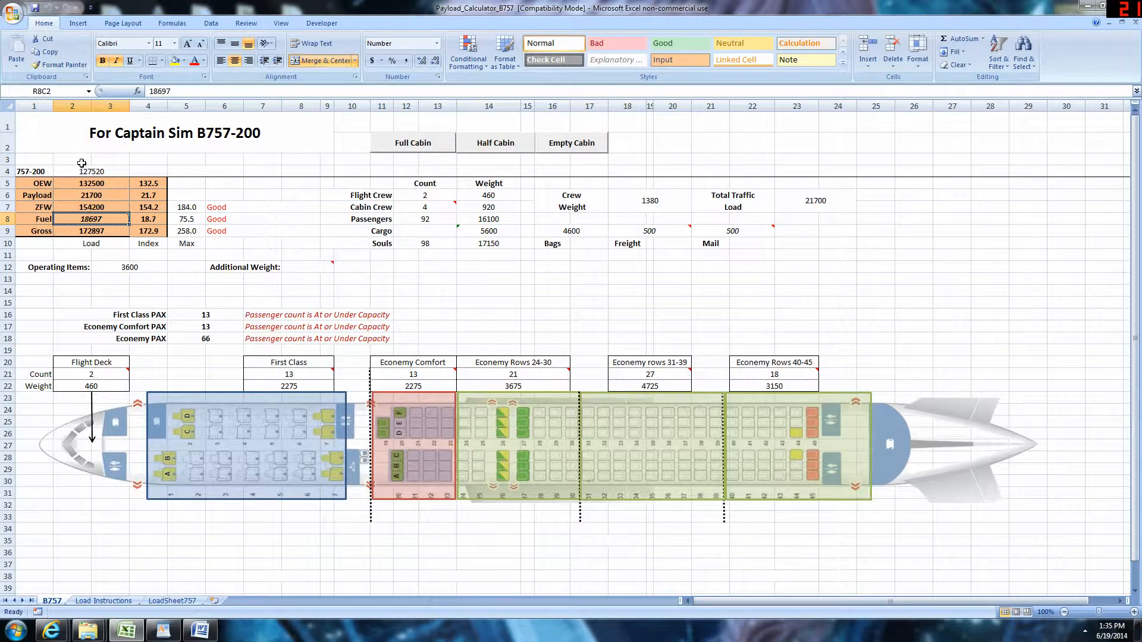
left_click(94, 604)
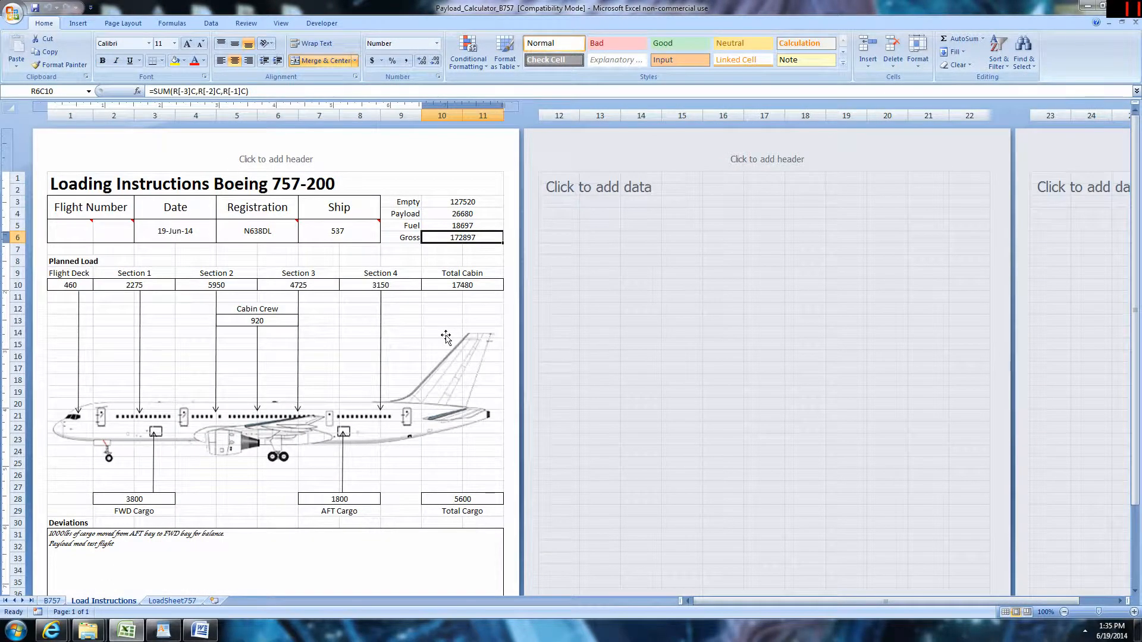
Open the LoadSheet757 sheet and look through it from the flight header to the dispatcher line
key("ctrl+Page_Down")
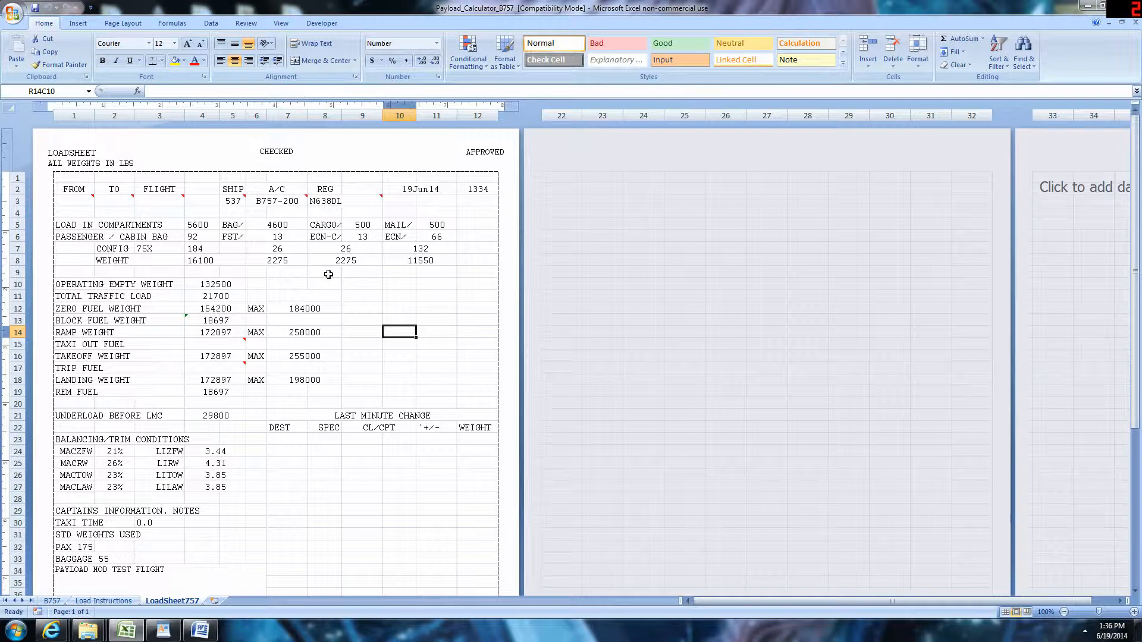
scroll(329, 274, "down", 2)
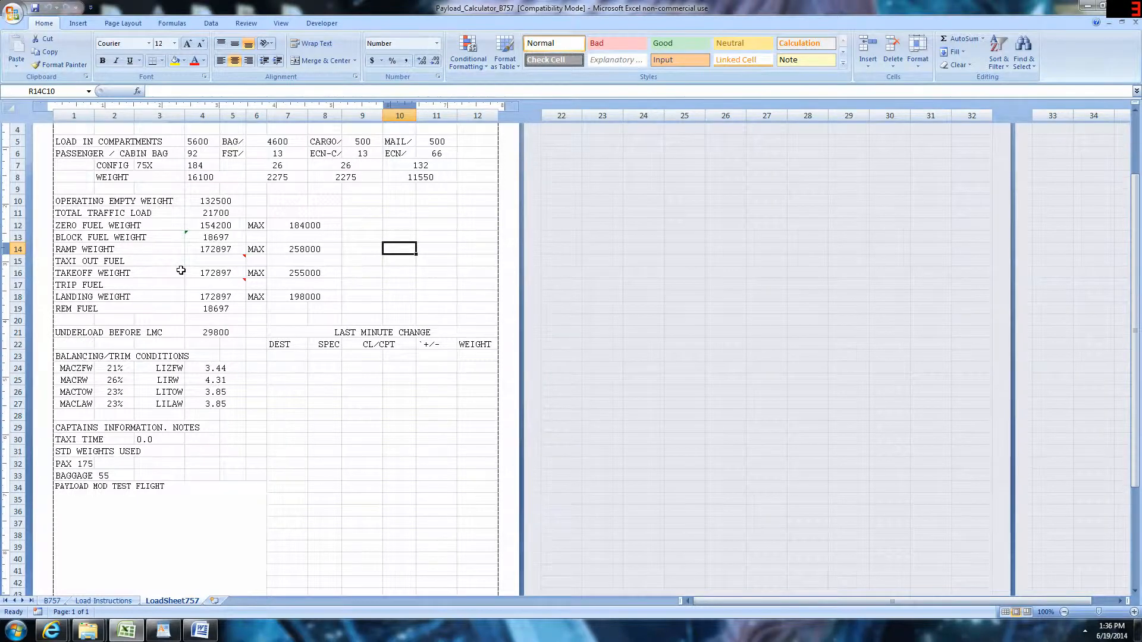
scroll(339, 548, "down", 4)
scroll(329, 529, "up", 5)
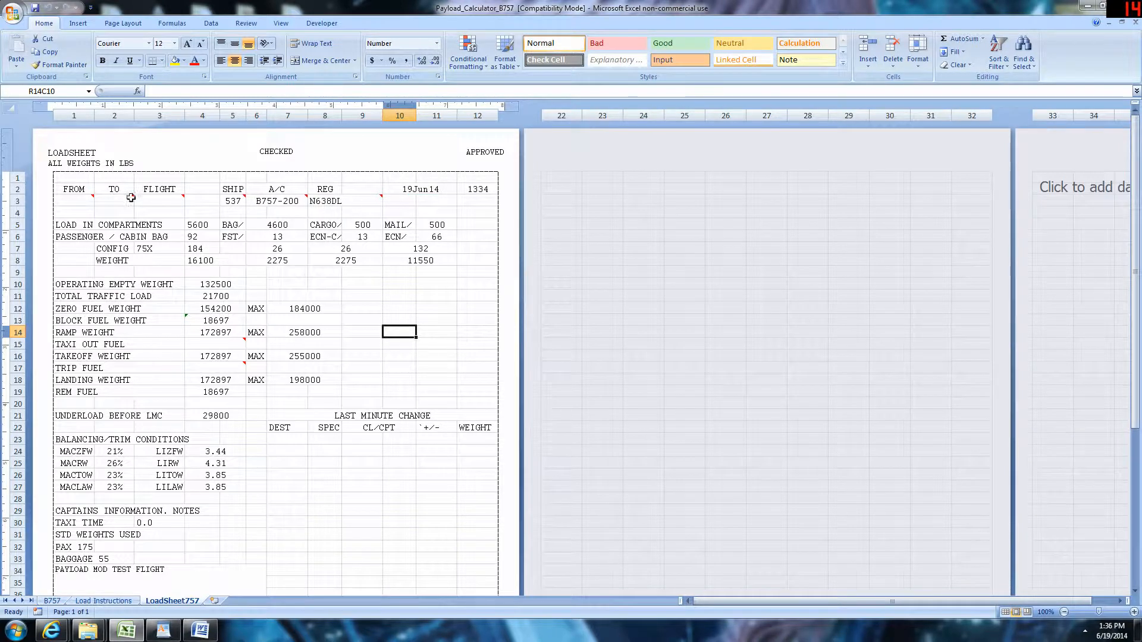
Fill in the load sheet header with departure KATL, destination KJAX and flight 8502, and check the End Load Sheet line
left_click(64, 198)
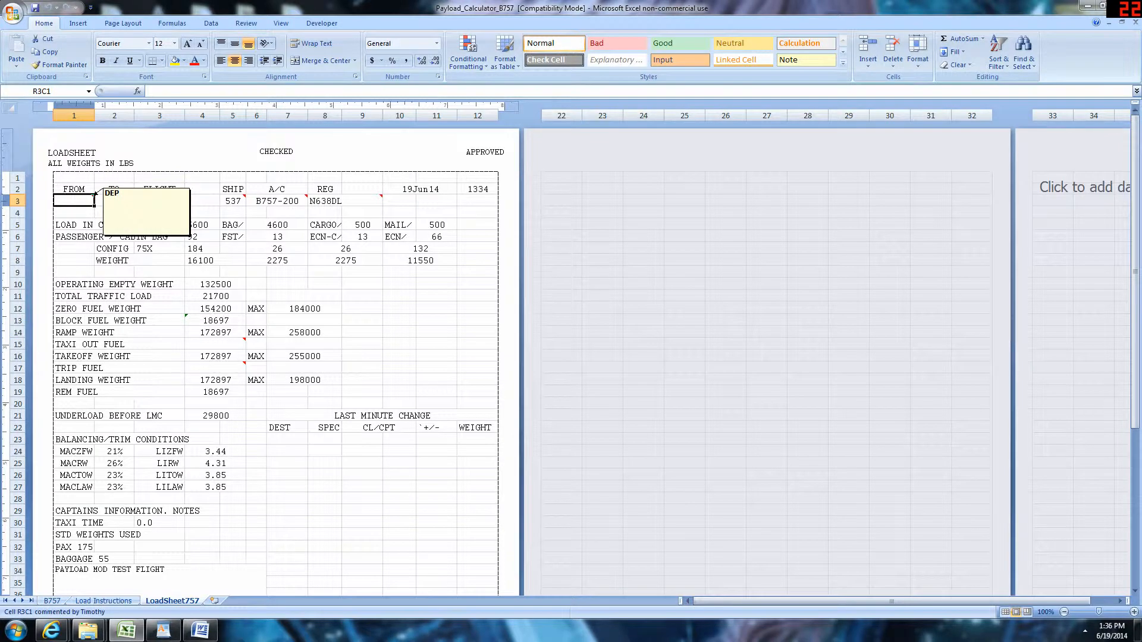
type("ATL")
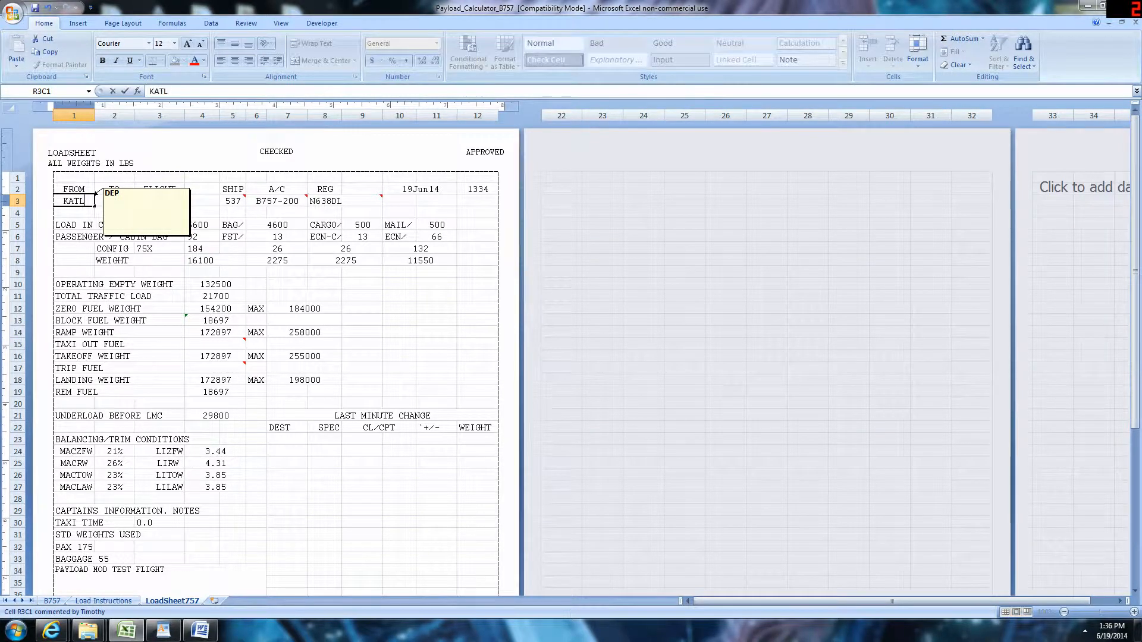
key("Tab")
type("KJAX")
key("Tab")
type("8502")
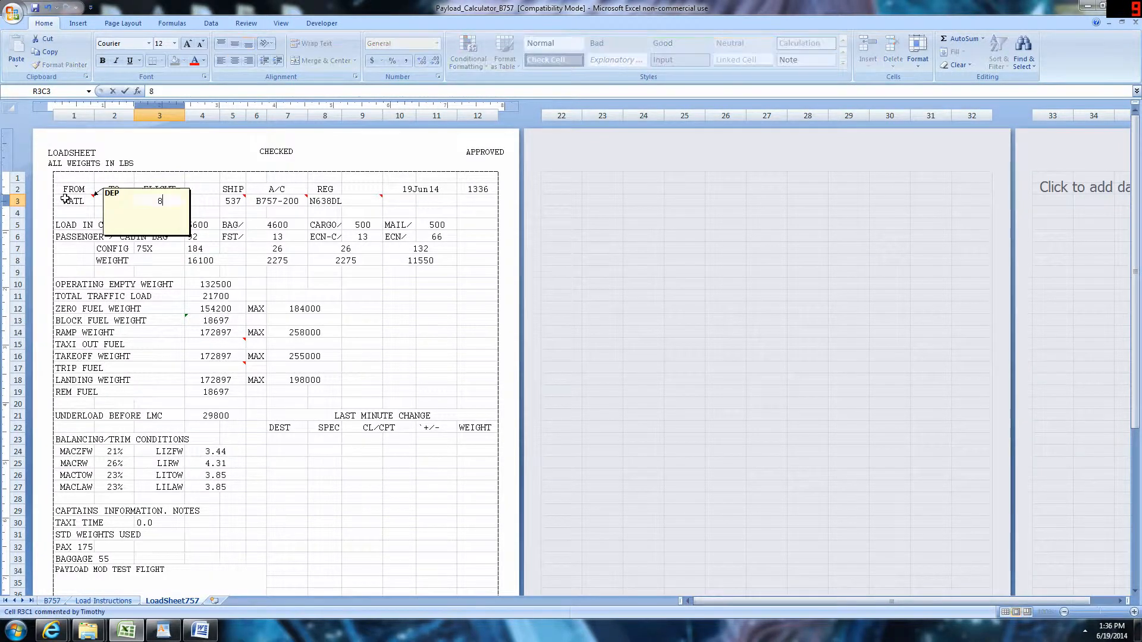
left_click(473, 344)
scroll(393, 408, "down", 6)
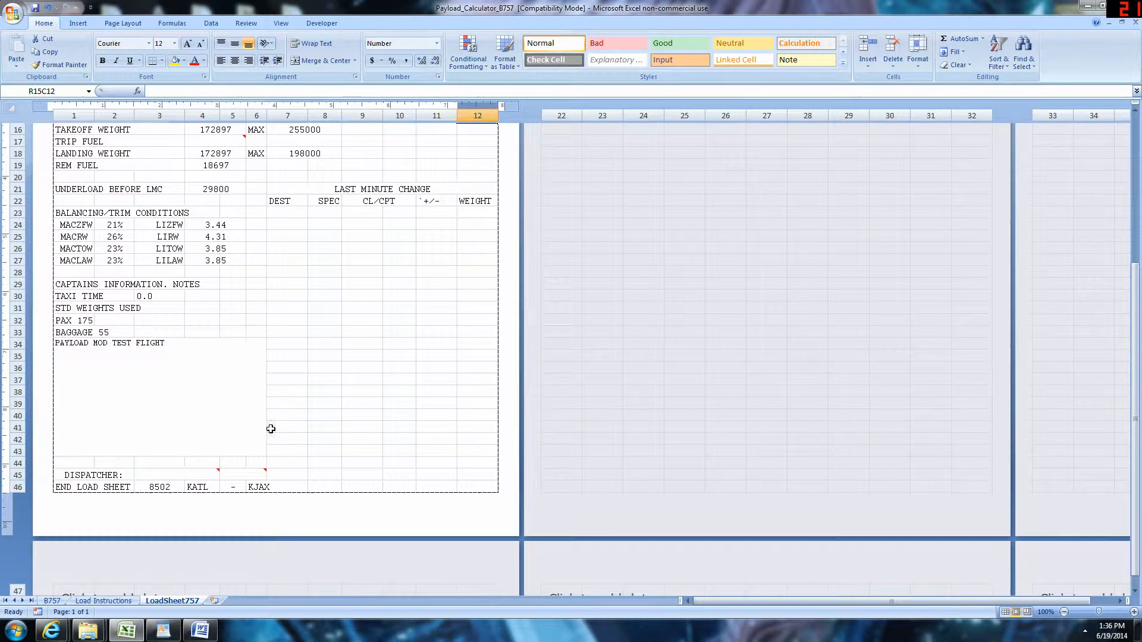
scroll(276, 377, "up", 6)
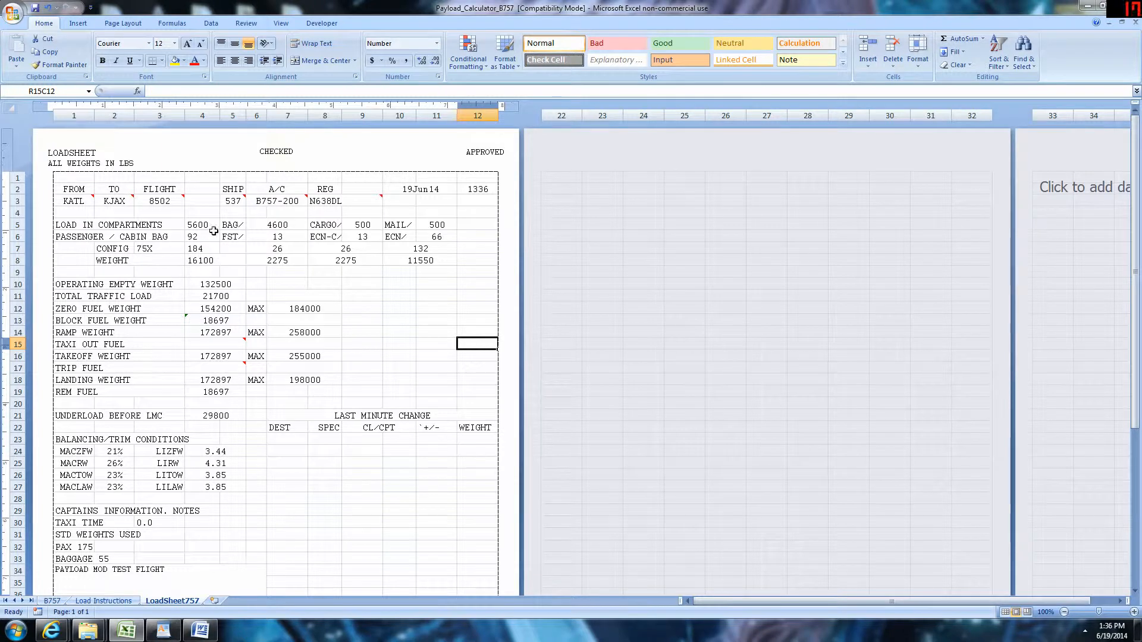
Set the load sheet's taxi out fuel to 3000 and its trip fuel to 10000
left_click(217, 343)
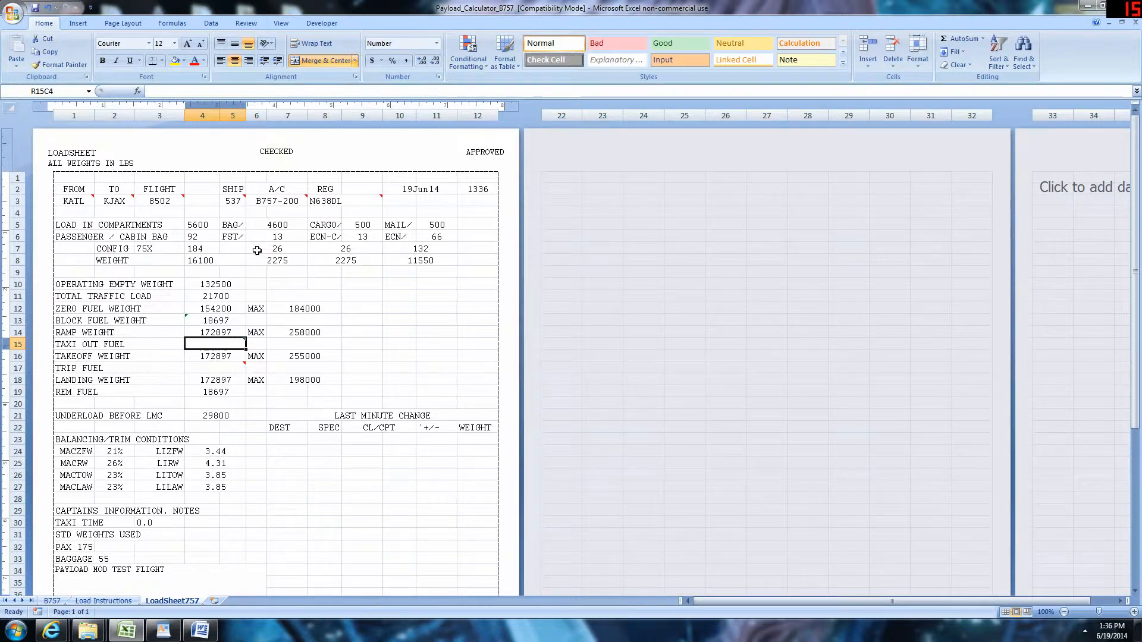
scroll(257, 250, "down", 3)
mouse_move(246, 219)
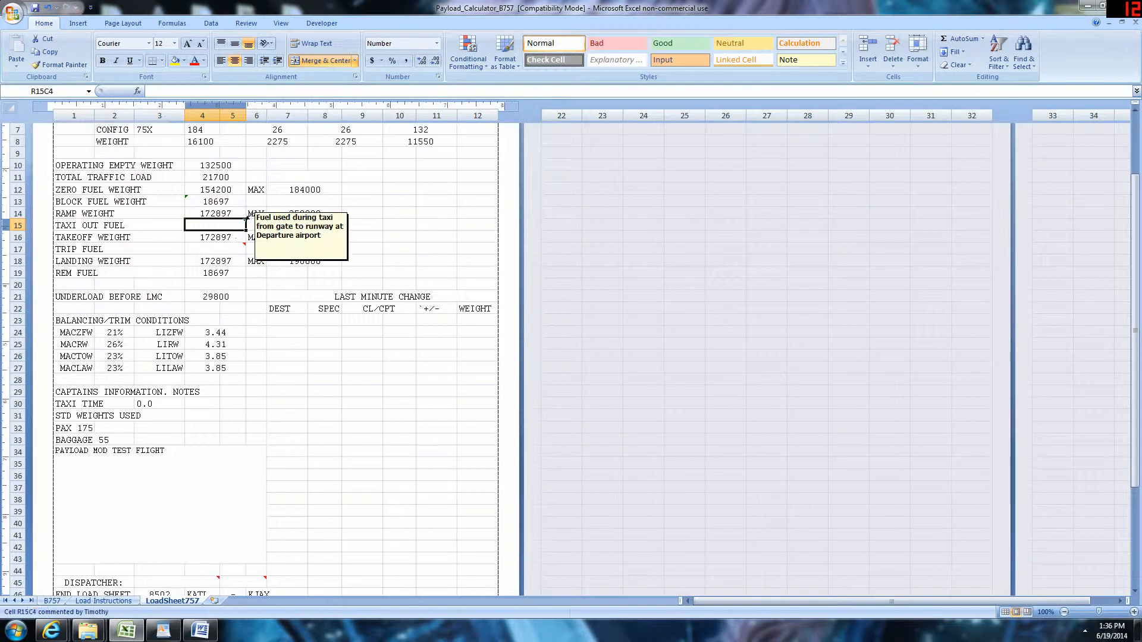
type("3000")
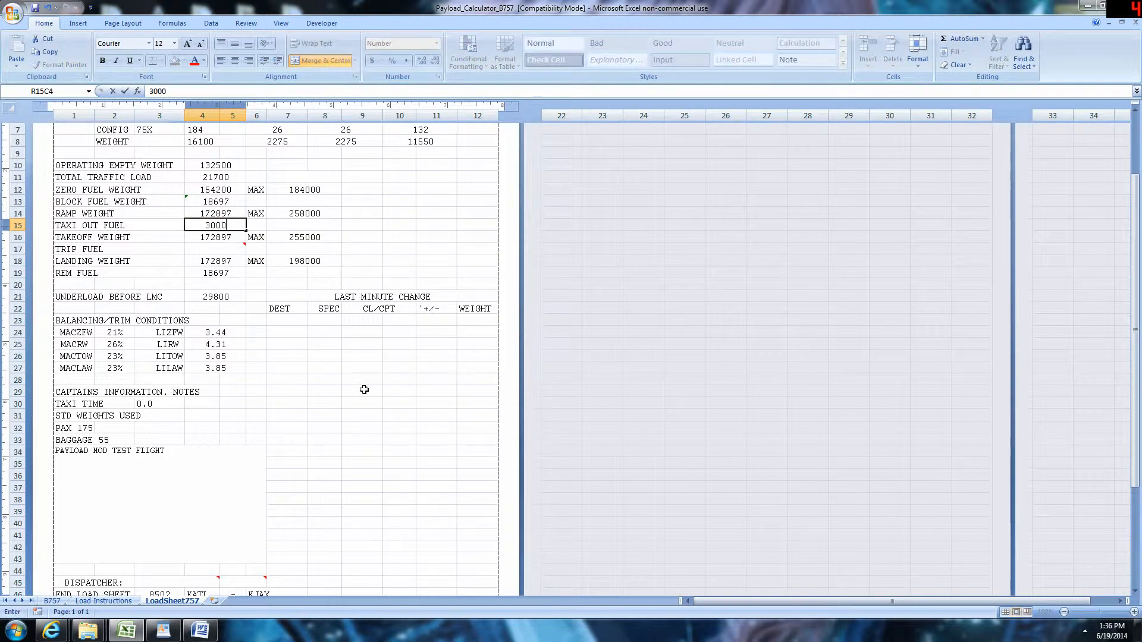
left_click(364, 391)
left_click(218, 250)
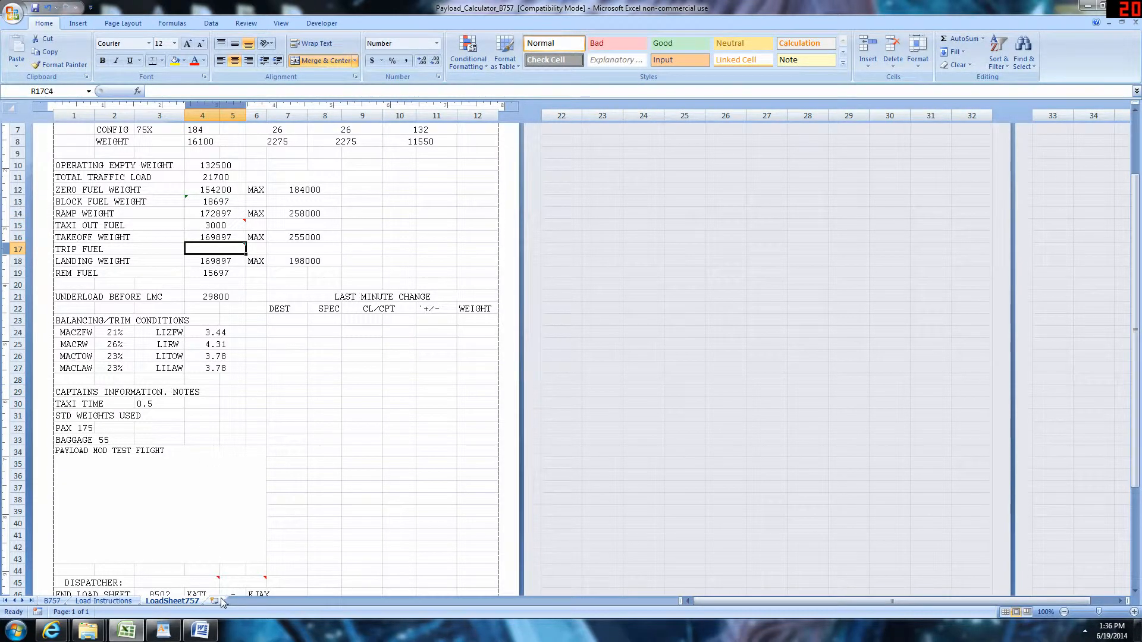
type("10000")
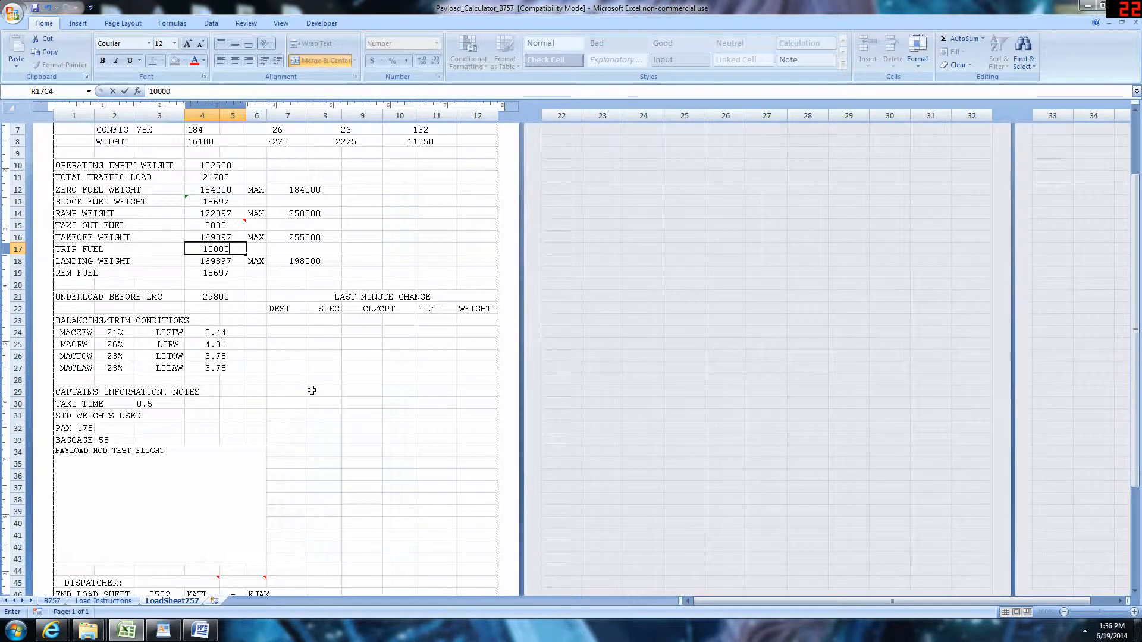
left_click(310, 391)
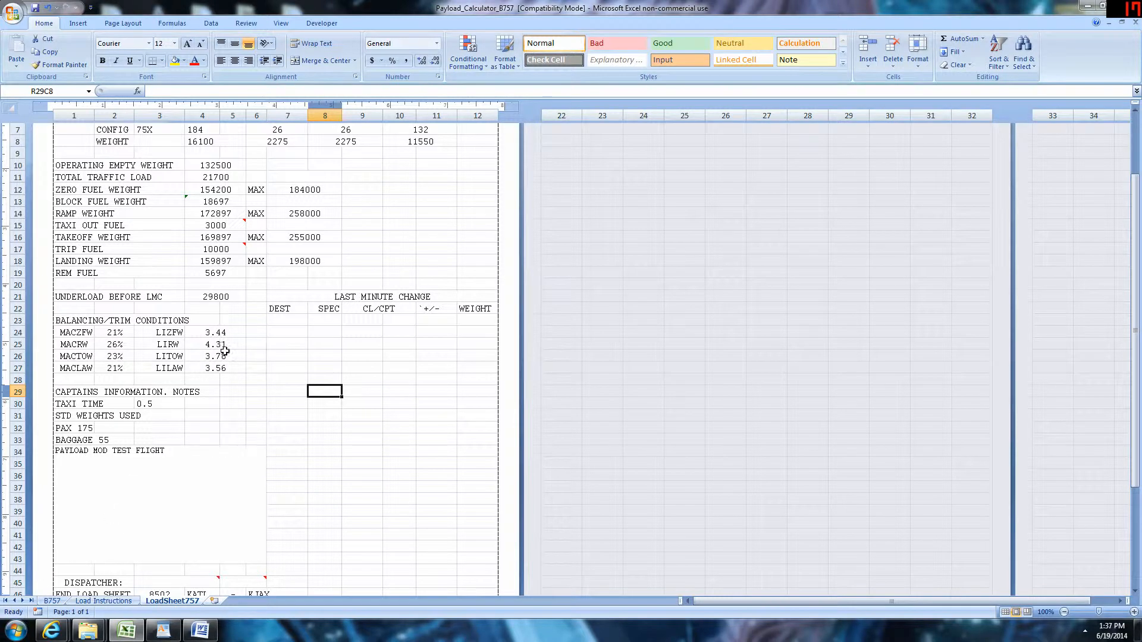
Review the load sheet's takeoff, landing and remaining fuel figures together with the balancing and trim conditions
scroll(247, 344, "up", 3)
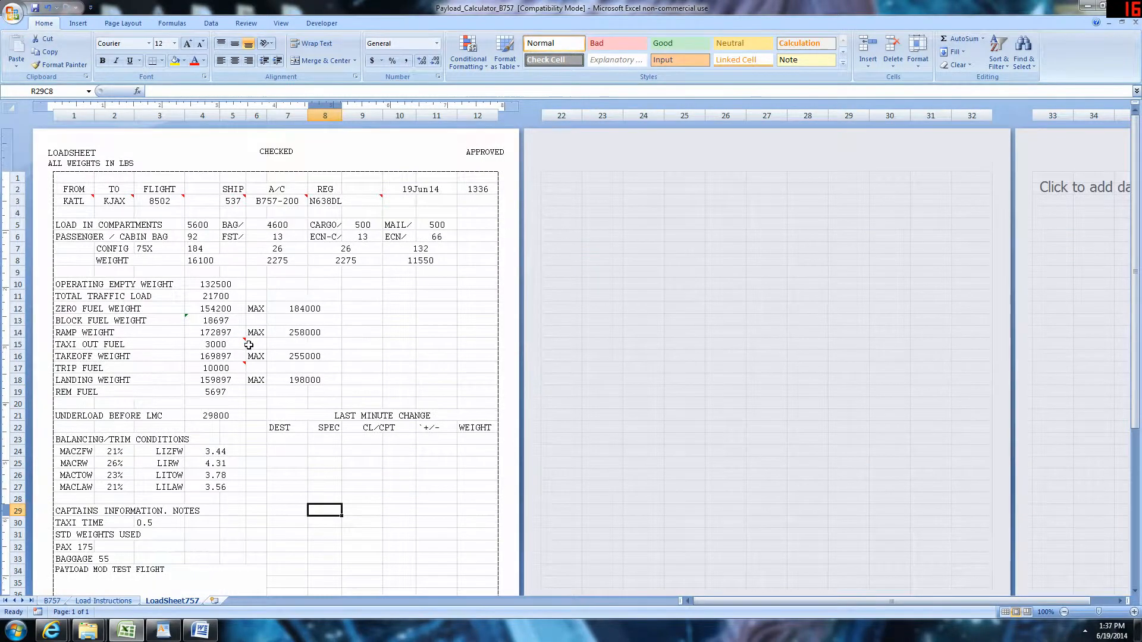
scroll(320, 304, "down", 5)
scroll(344, 287, "up", 3)
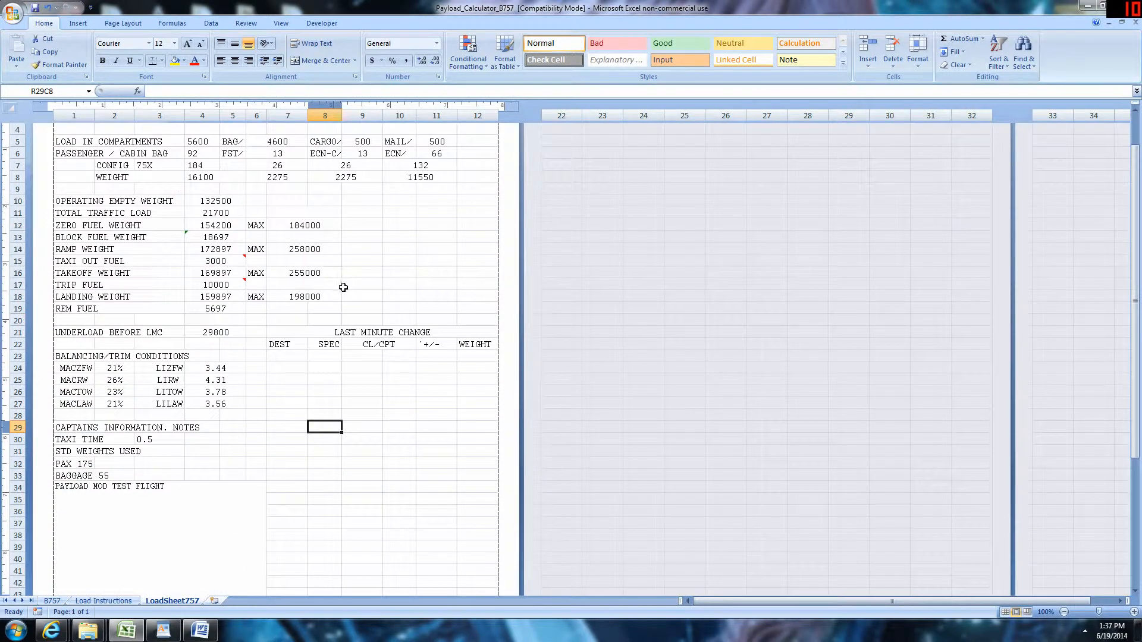
scroll(322, 278, "up", 3)
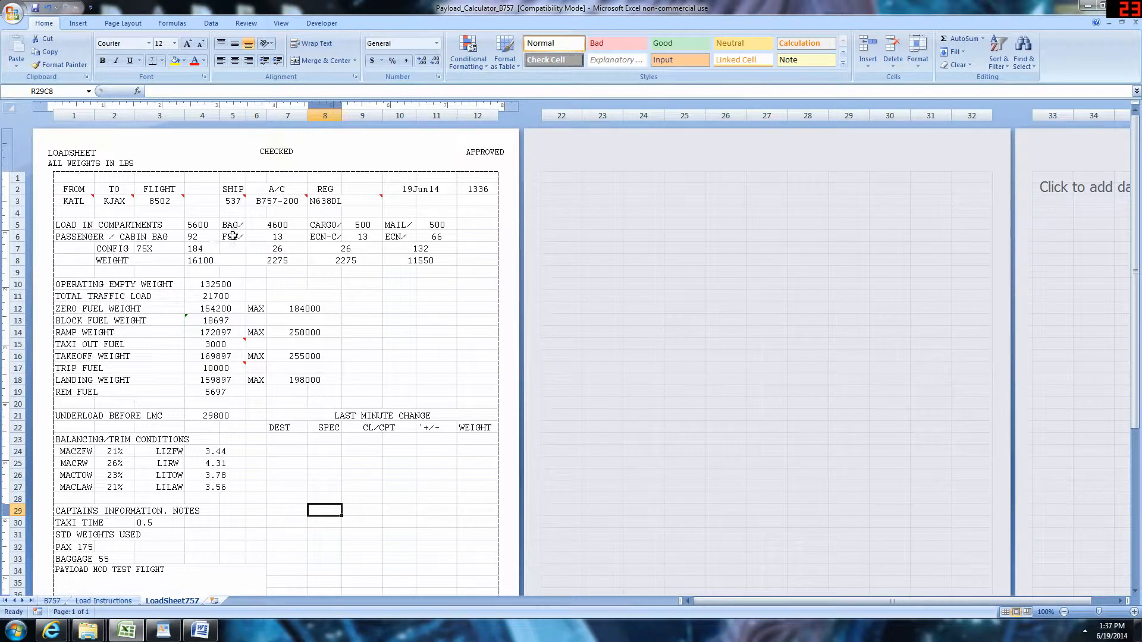
Examine the total passenger count and the First, Economy Comfort and Economy counts in the load sheet's passenger row
left_click(308, 236)
left_click(348, 236)
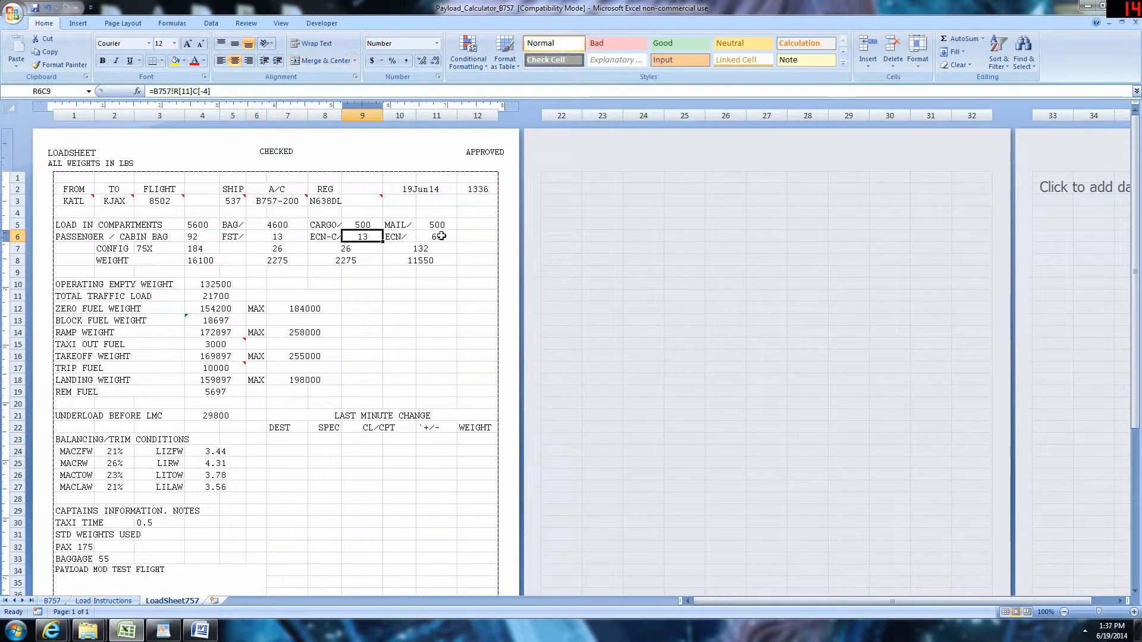
left_click(438, 236)
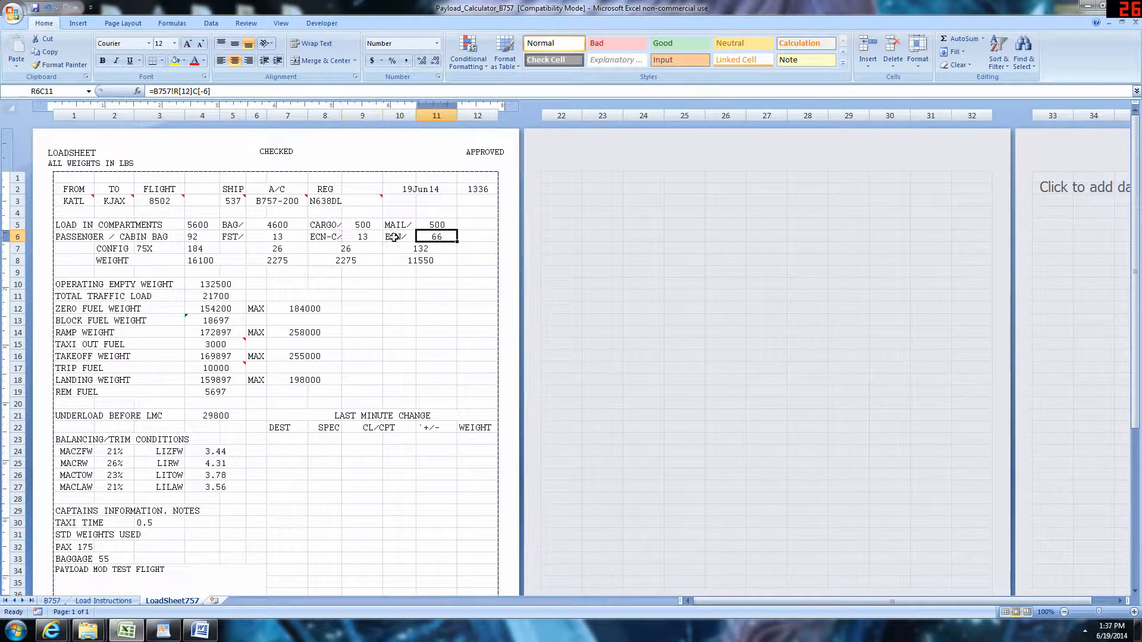
left_click(208, 238)
left_click(277, 238)
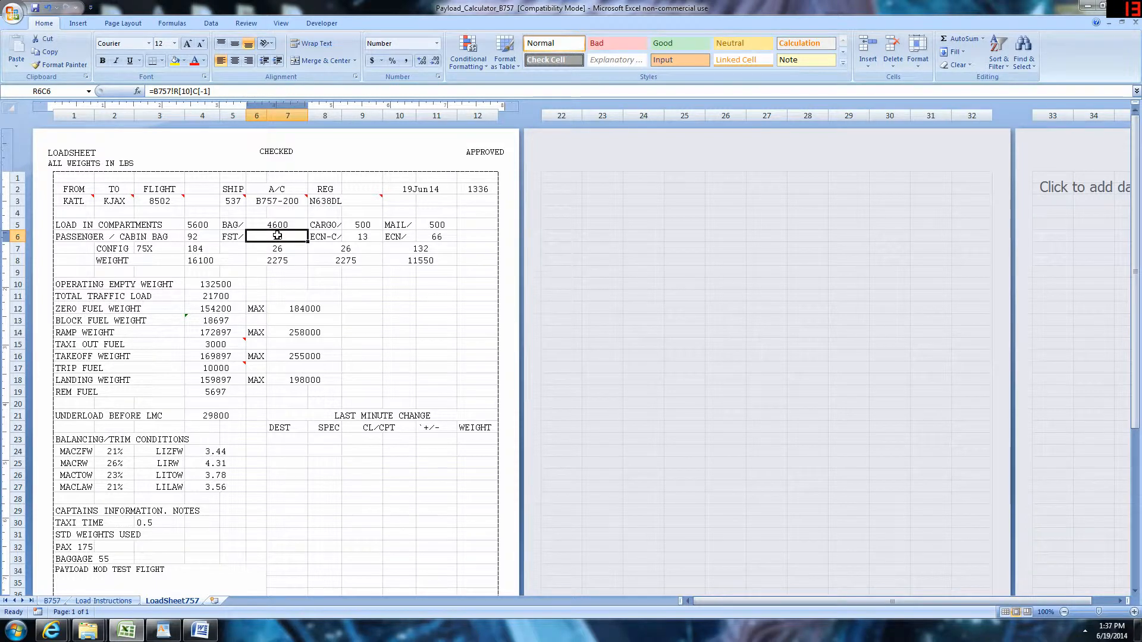
left_click(363, 237)
left_click(432, 238)
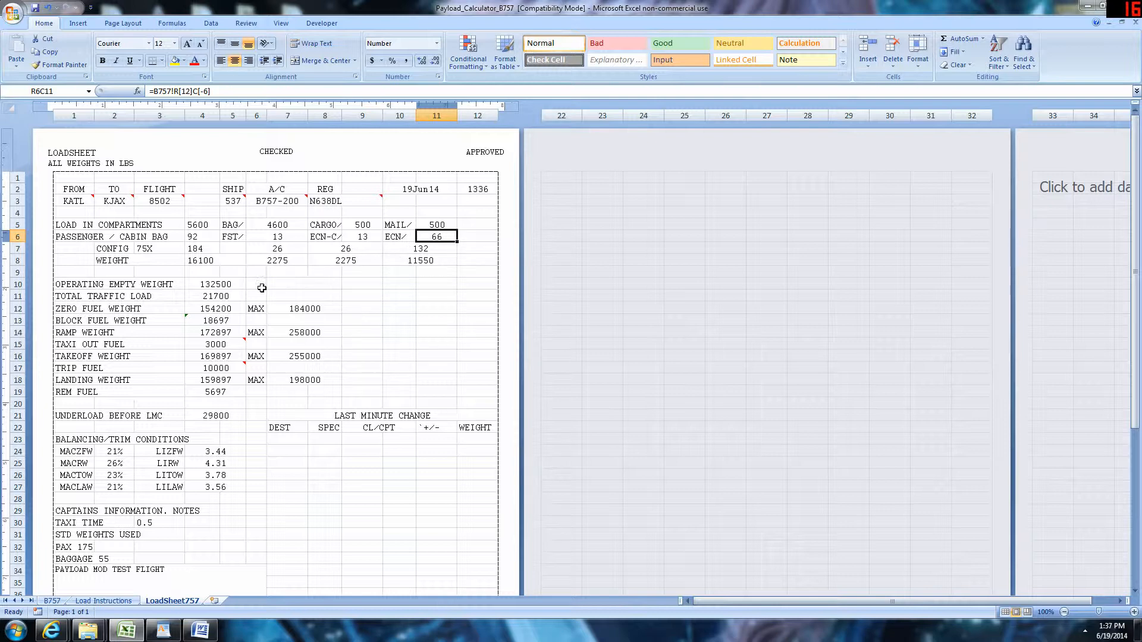
Examine the load sheet's Config row, covering the 75X aircraft code, the total seat capacity and the capacity of each class
left_click(142, 248)
left_click(118, 249)
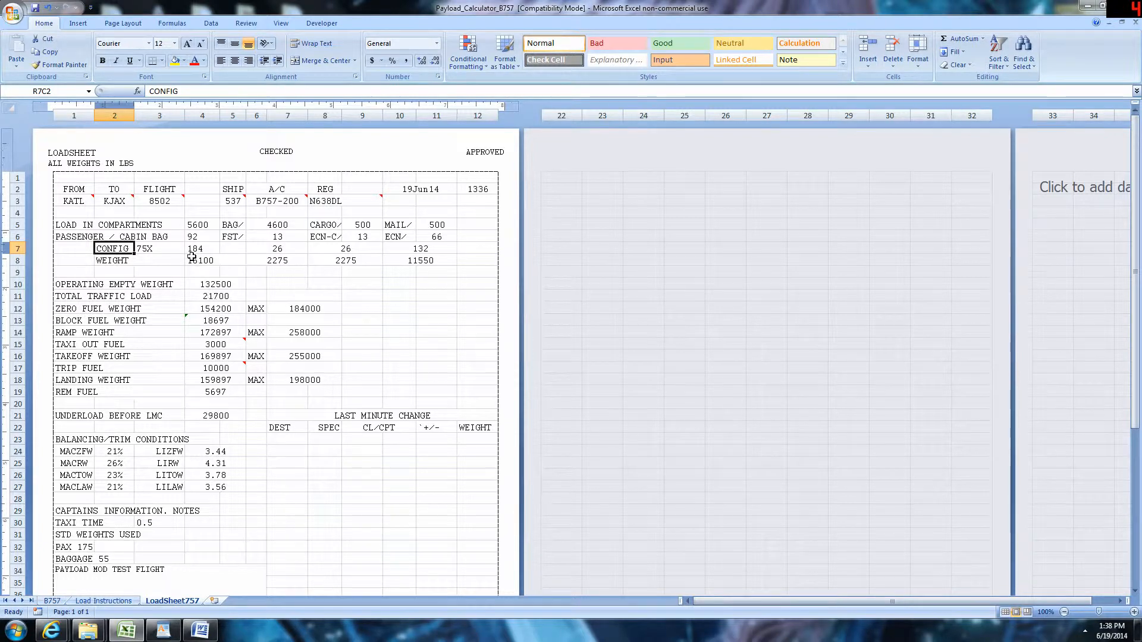
left_click(168, 248)
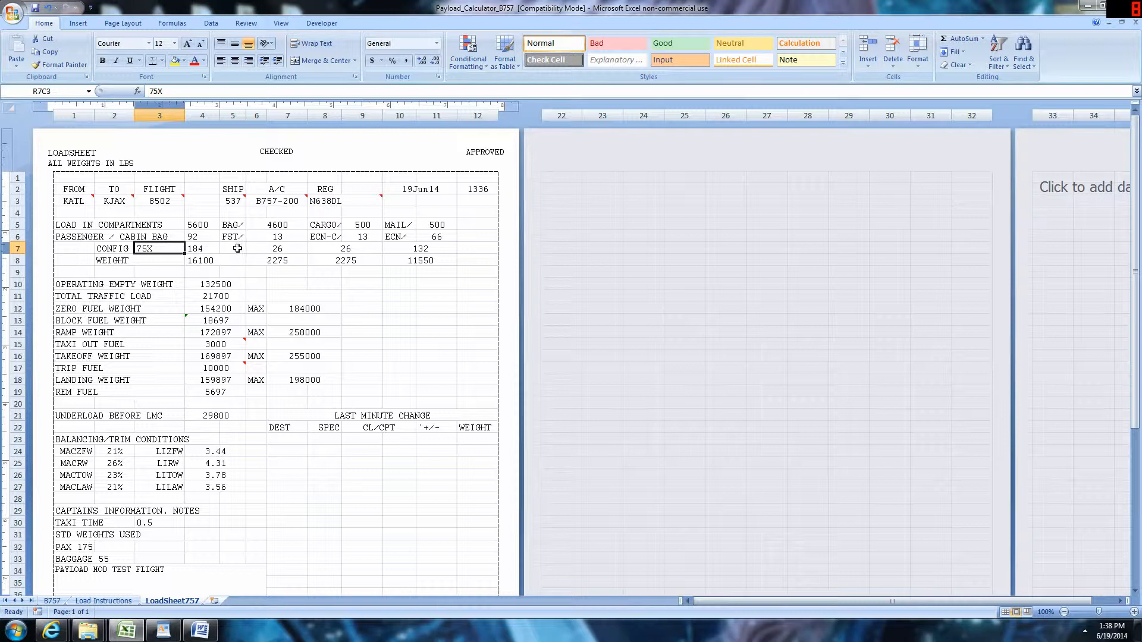
left_click(213, 248)
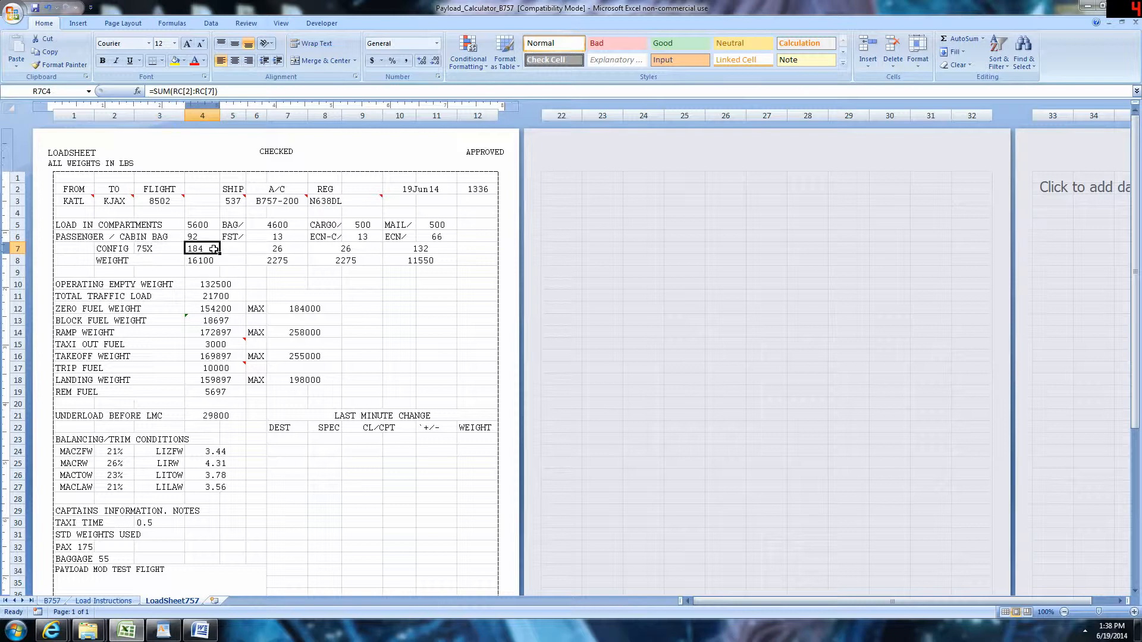
left_click(161, 249)
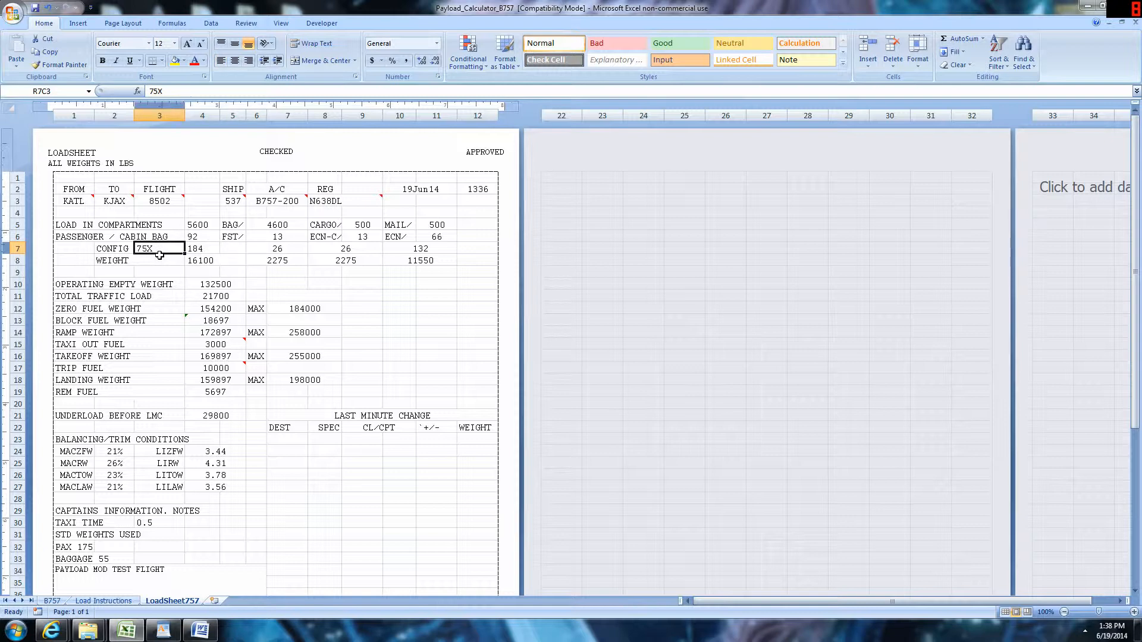
left_click(210, 248)
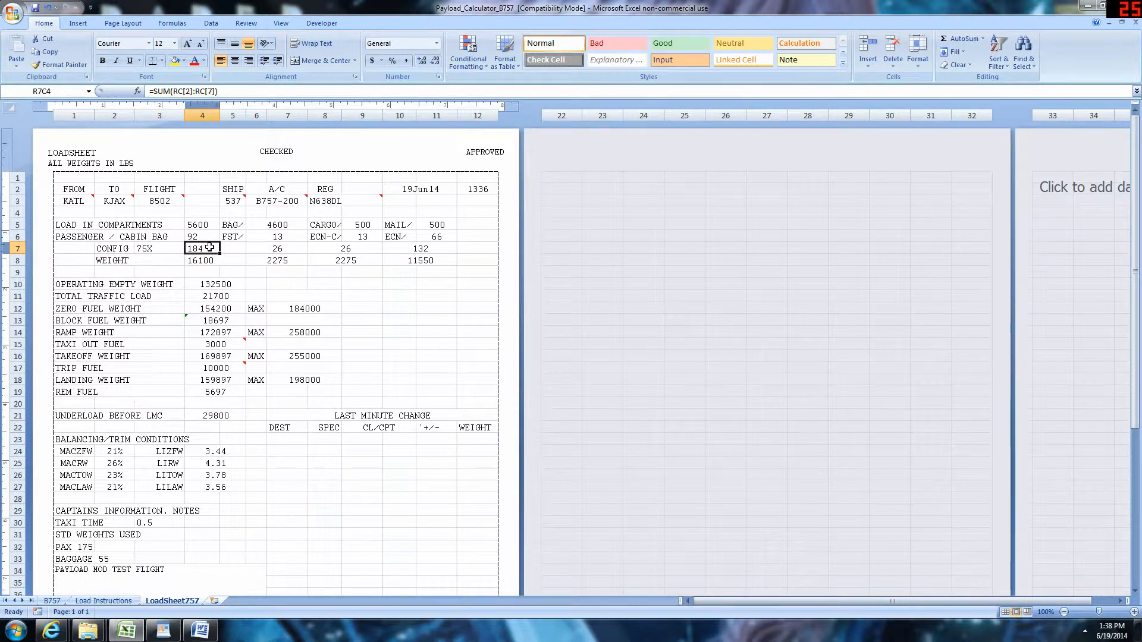
left_click(274, 248)
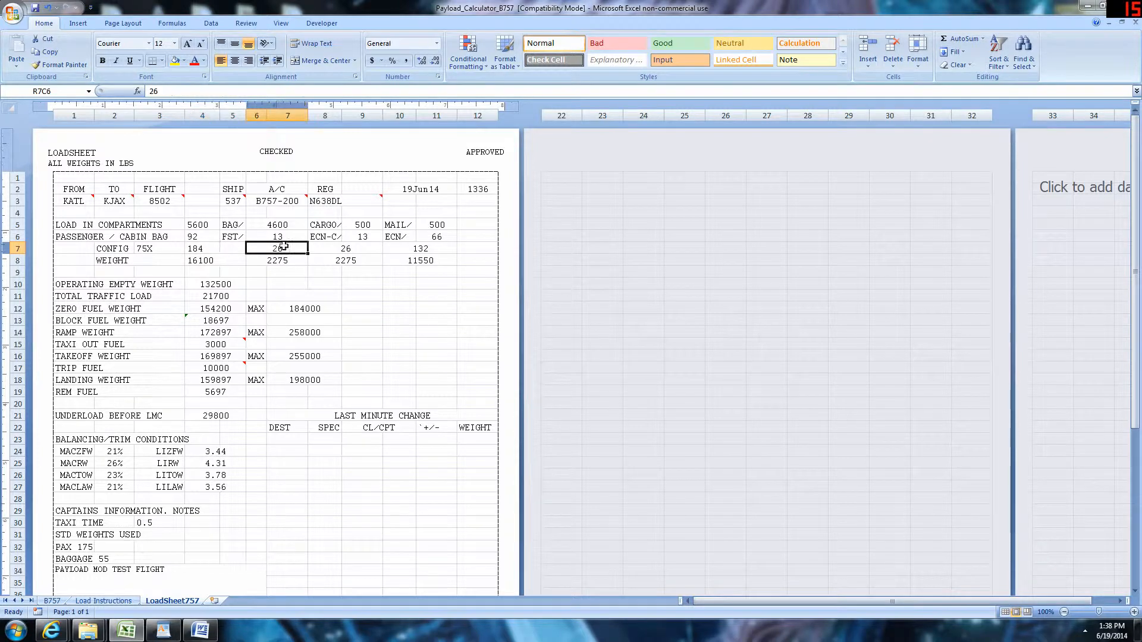
left_click(355, 248)
left_click(420, 245)
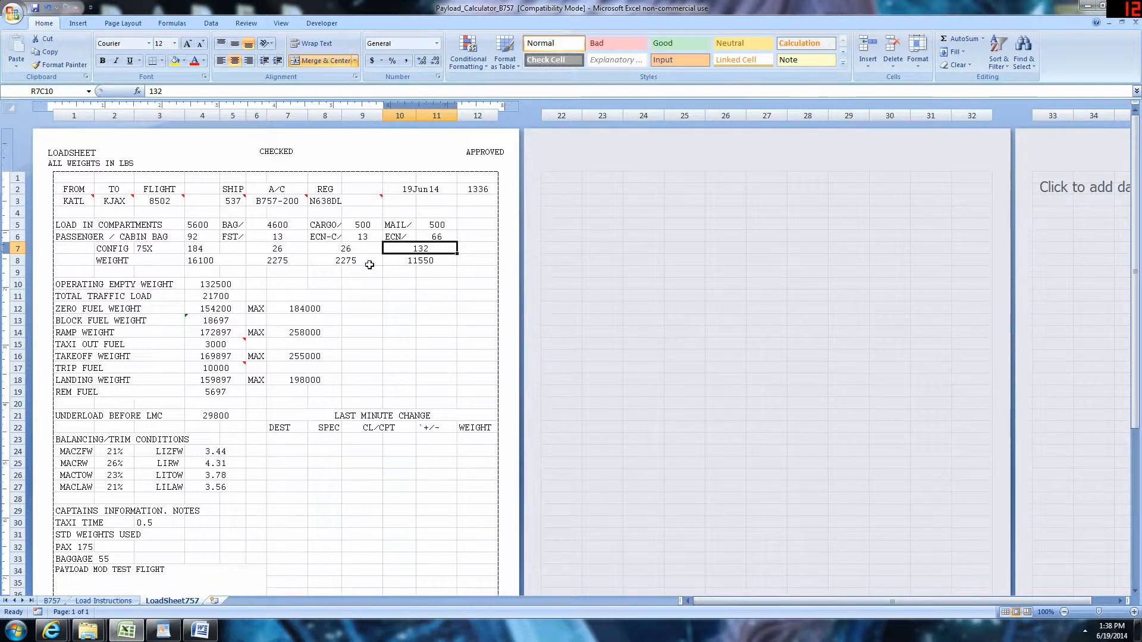
Examine the load sheet's Weight row, covering the total passenger weight, its source passenger count and the weight of each class
left_click(139, 260)
left_click(213, 260)
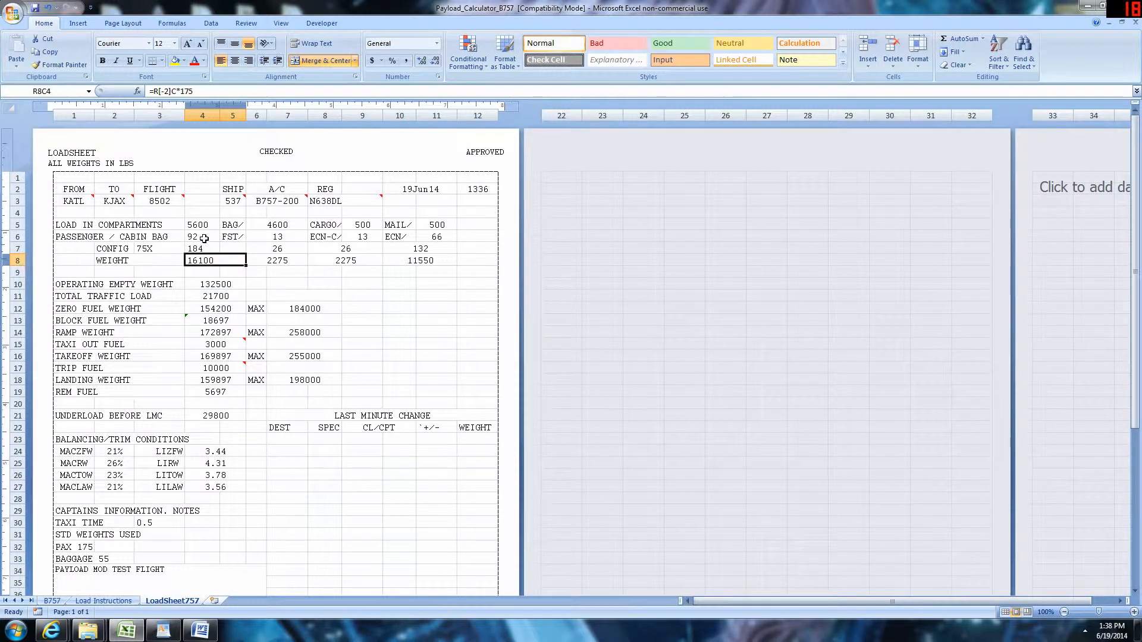
left_click(204, 238)
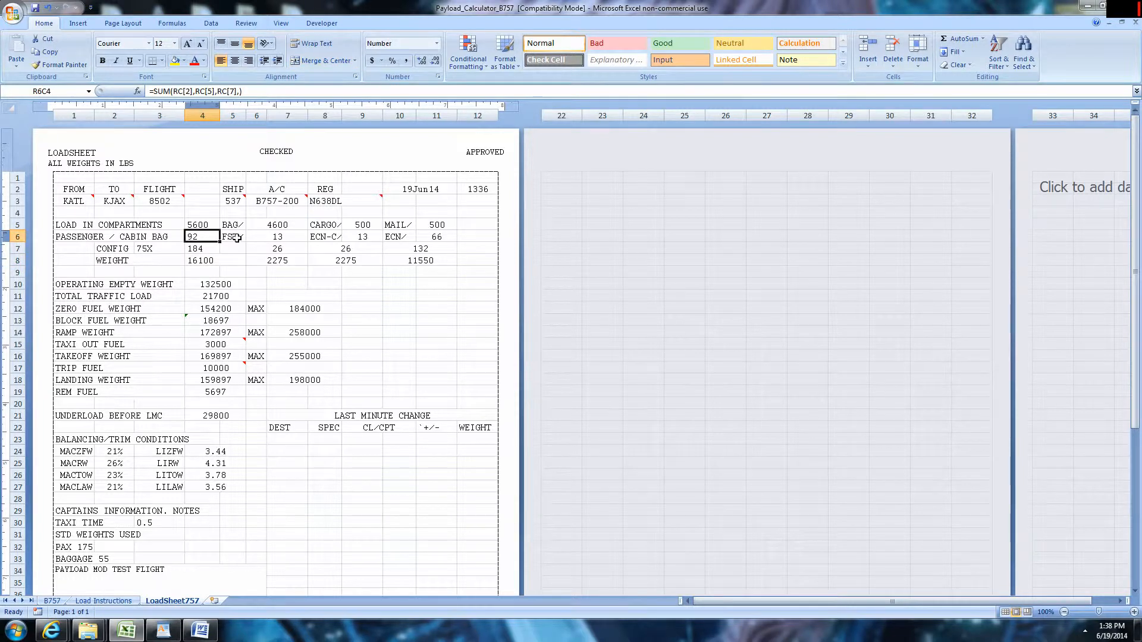
left_click(206, 261)
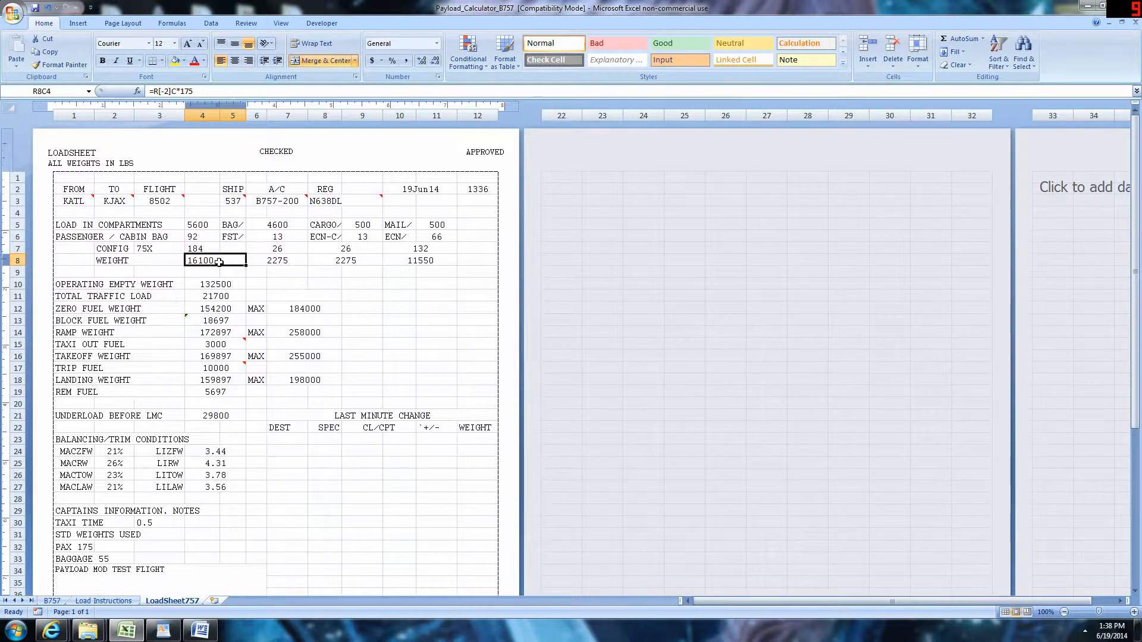
left_click(287, 272)
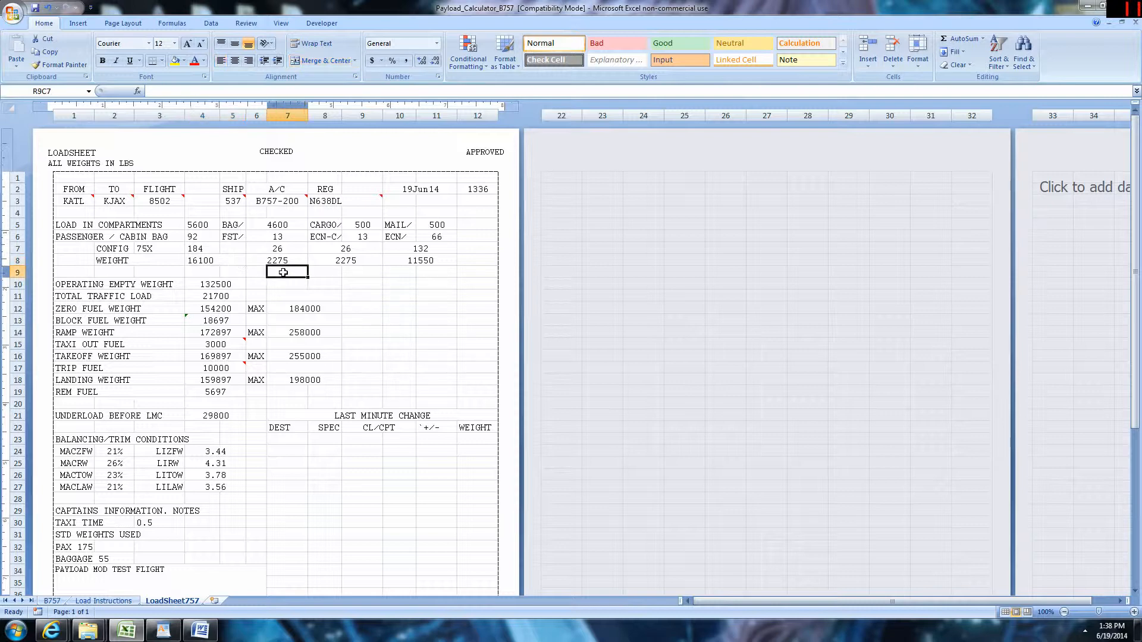
key("Up")
key("Right")
key("Right")
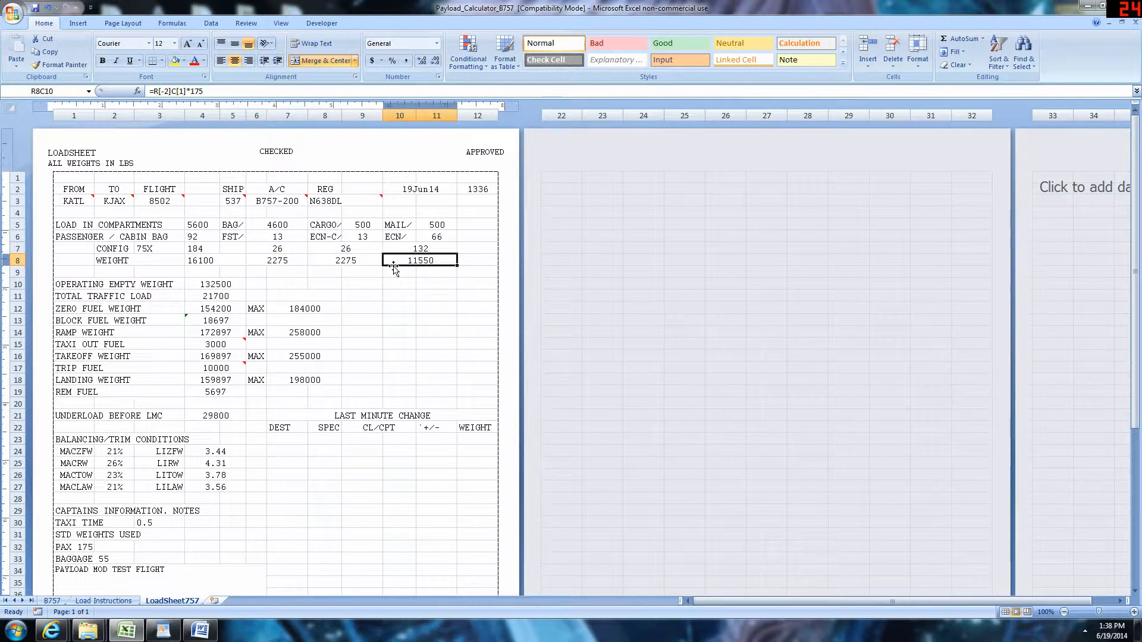
Review the operating empty weight, total traffic load, zero fuel weight and block fuel, checking the block fuel against the B757 sheet
scroll(149, 273, "down", 2)
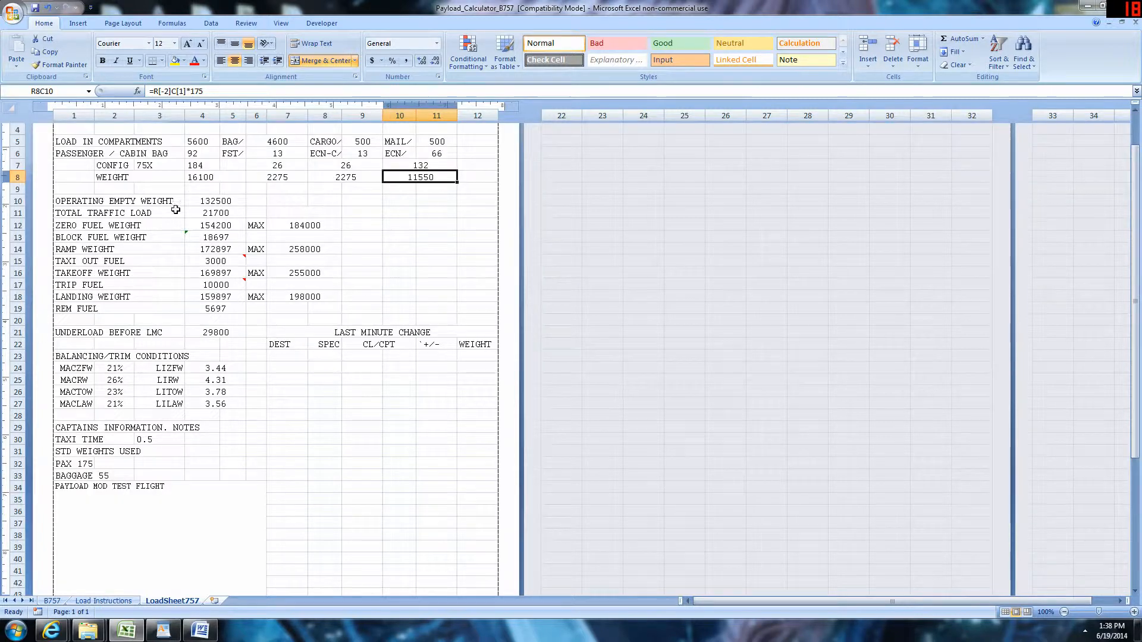
left_click(288, 201)
left_click(233, 201)
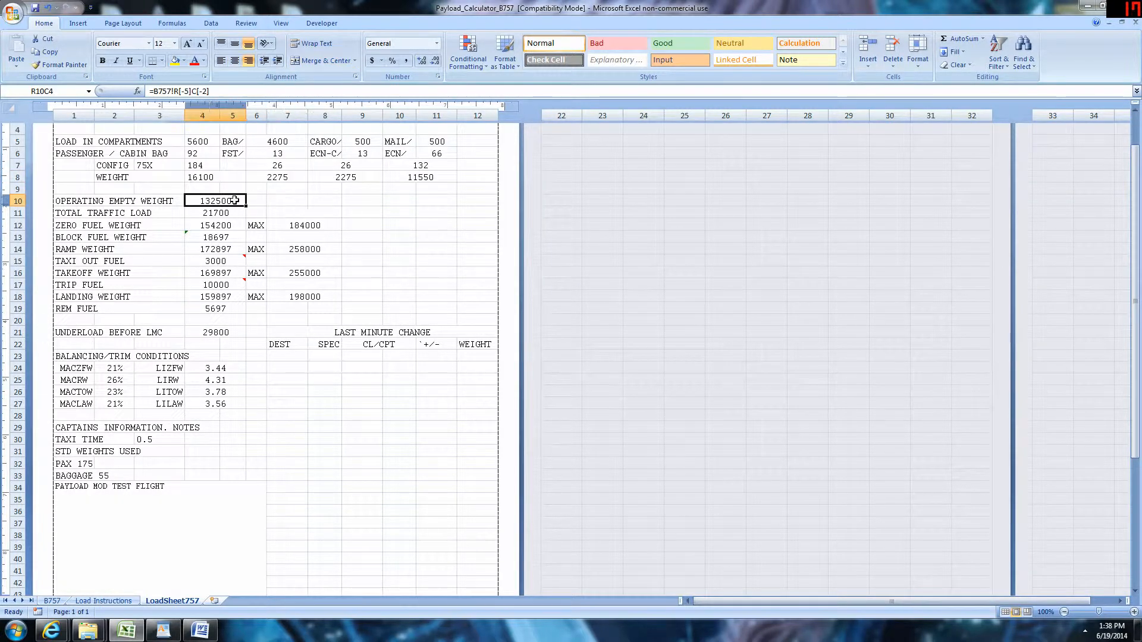
left_click(233, 212)
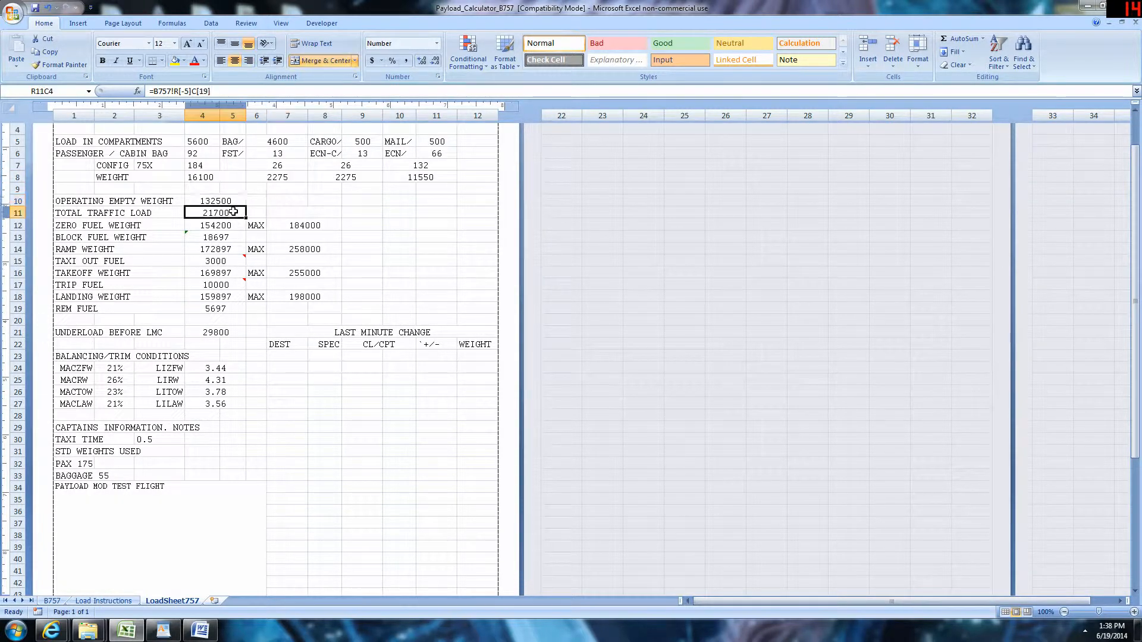
left_click(214, 224)
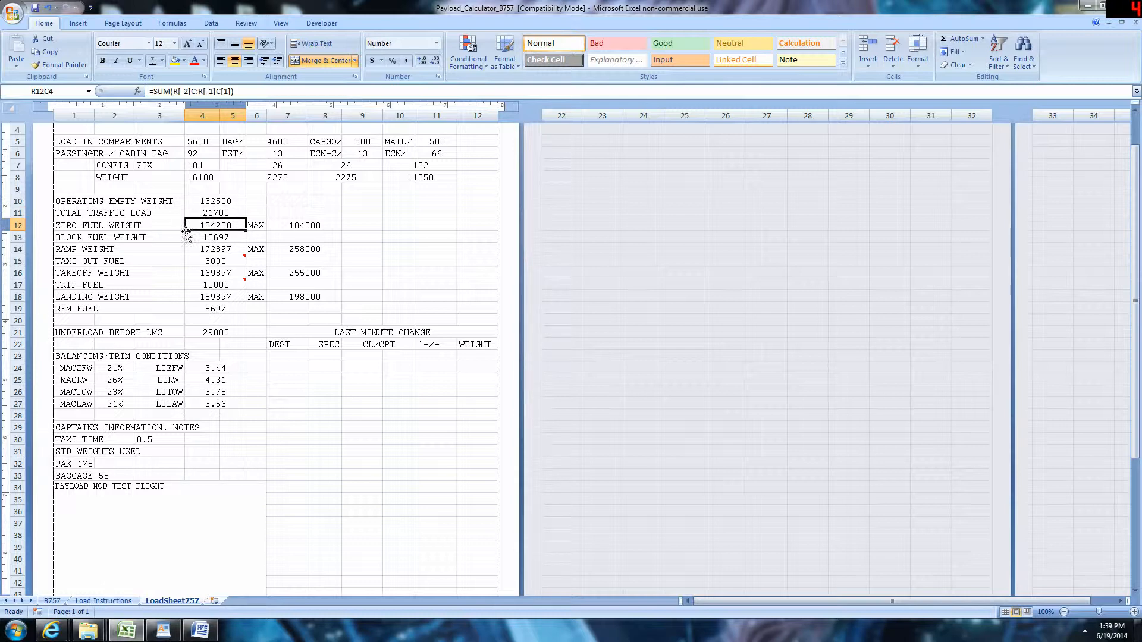
left_click(225, 239)
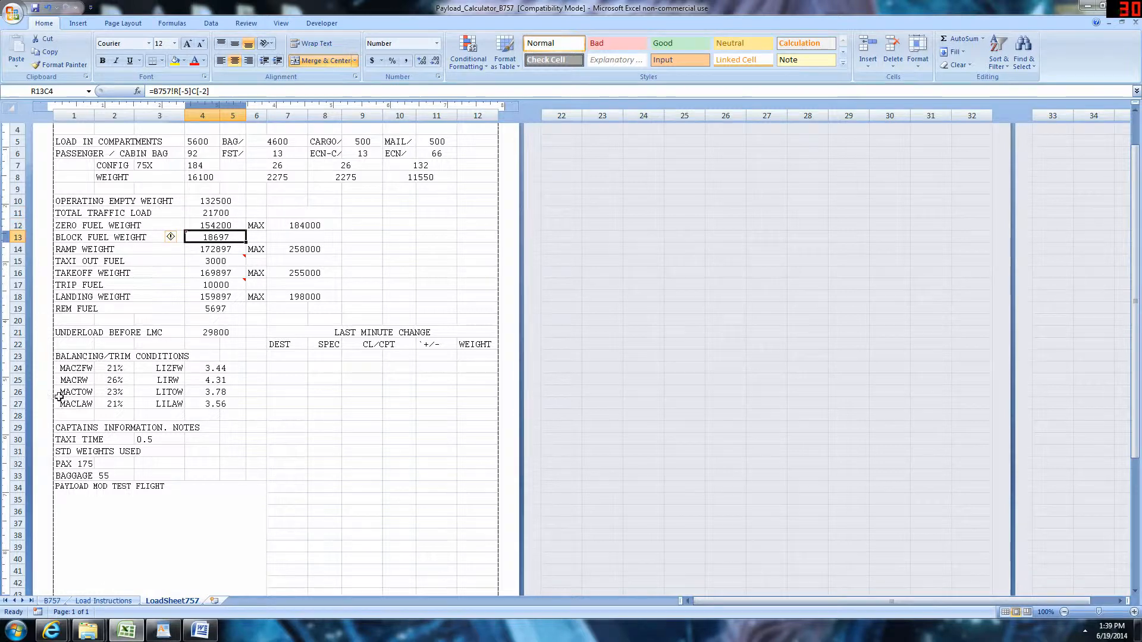
left_click(43, 602)
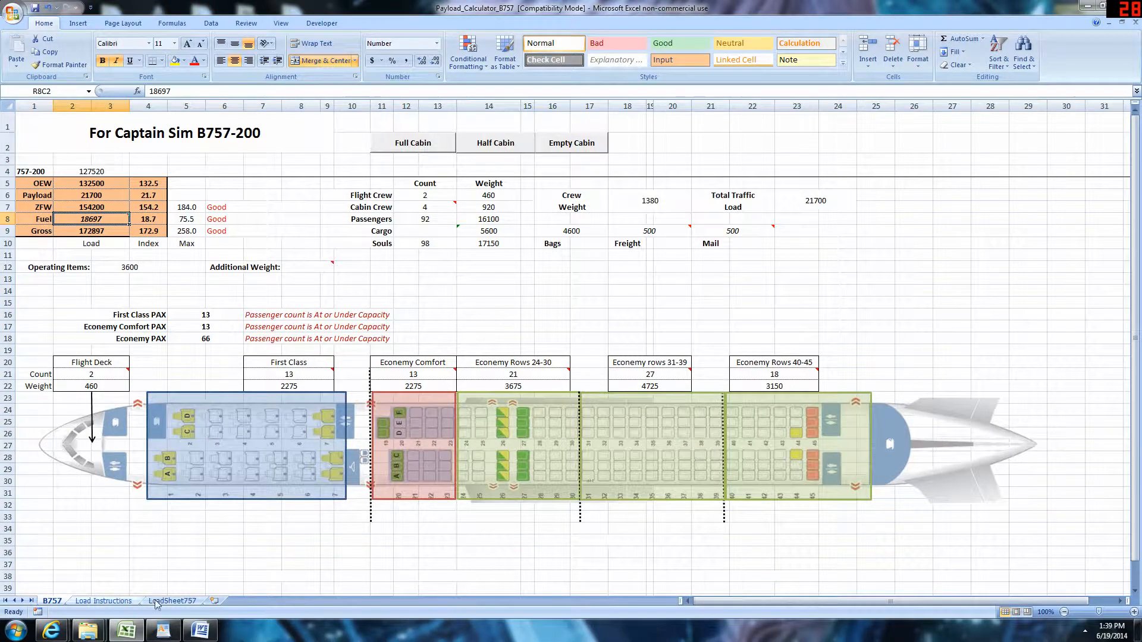
left_click(172, 600)
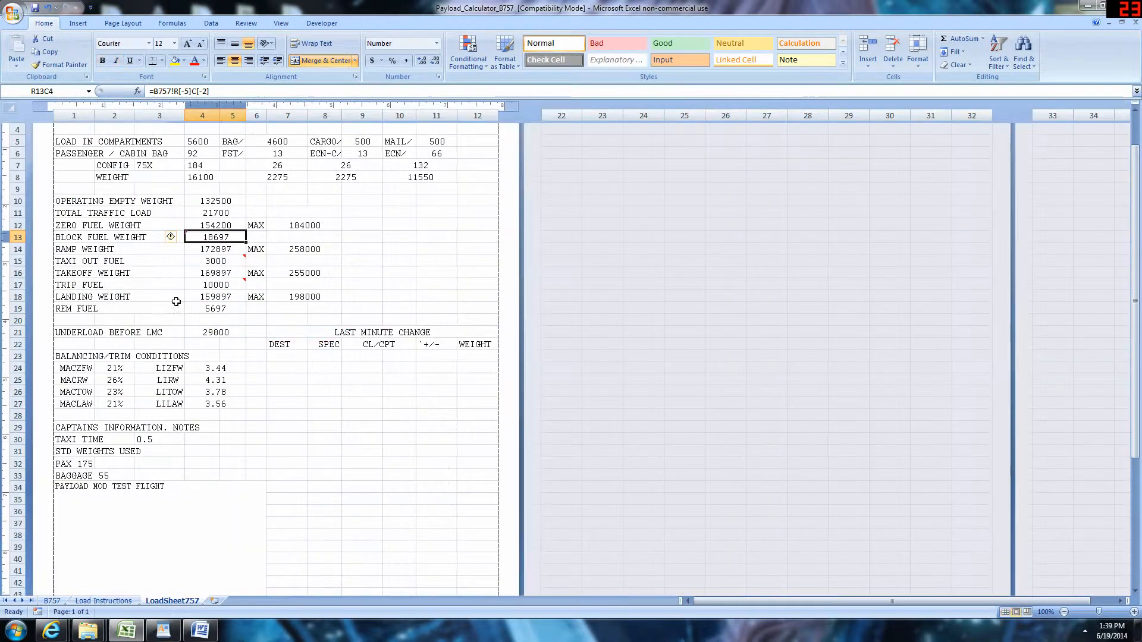
Examine the load sheet's rows from ramp weight through taxi out fuel, takeoff weight, trip fuel and landing weight to remaining fuel
left_click(213, 251)
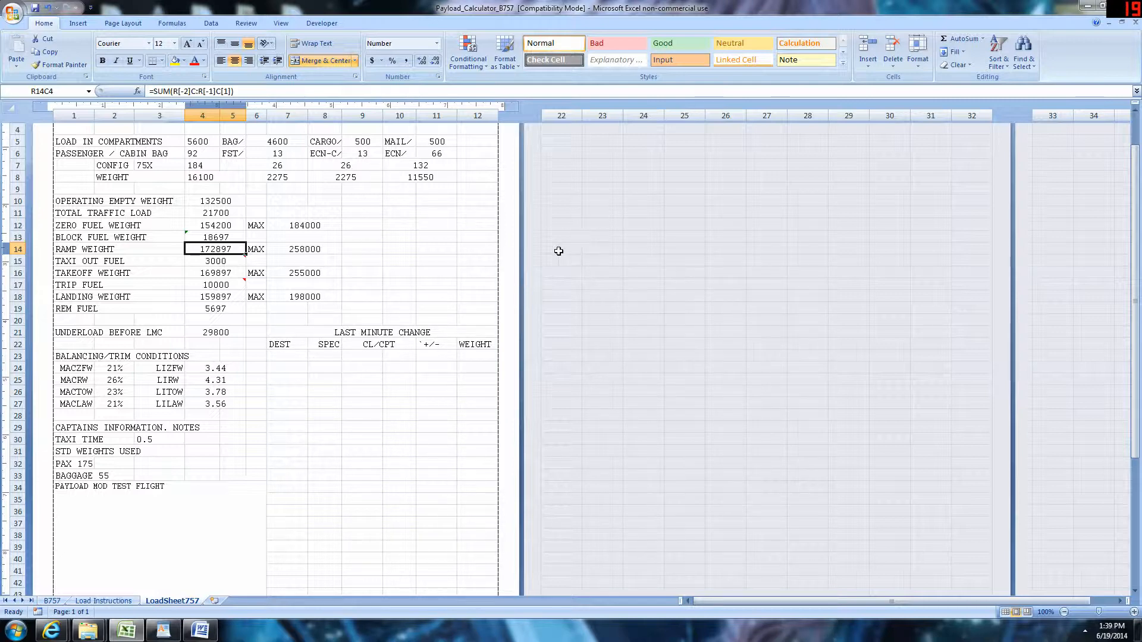
left_click(205, 262)
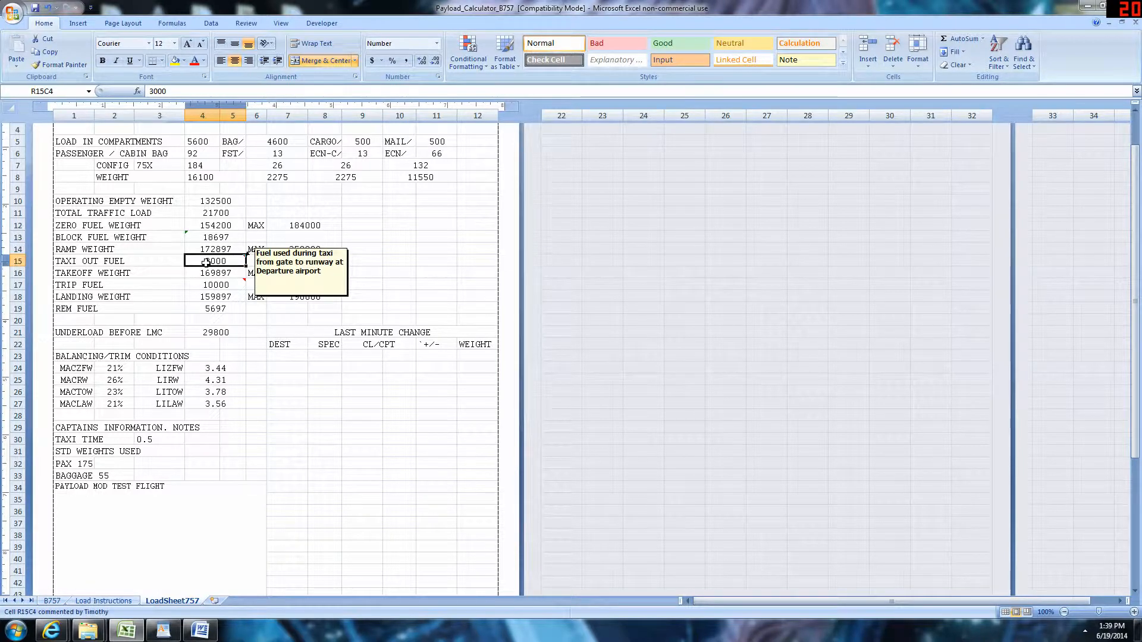
left_click(206, 273)
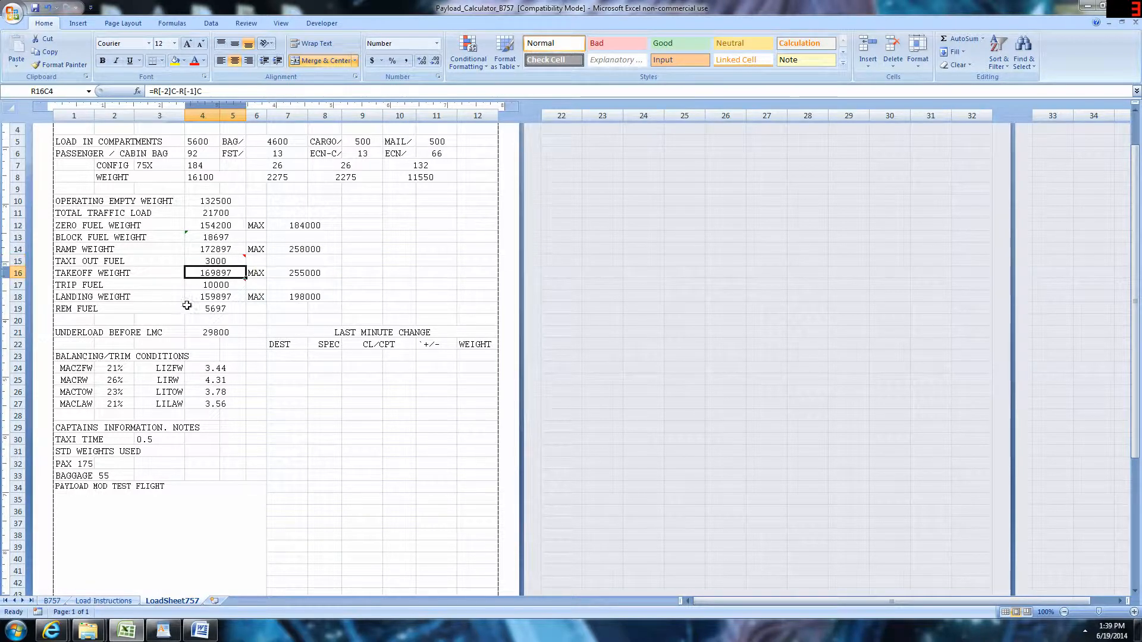
left_click(218, 297)
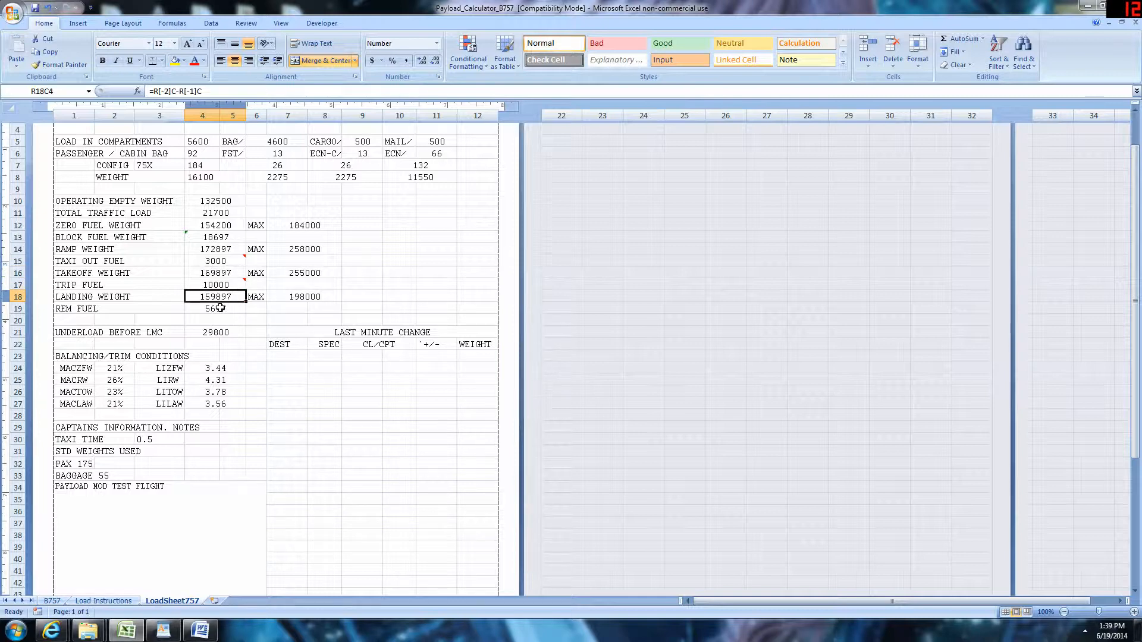
left_click(220, 308)
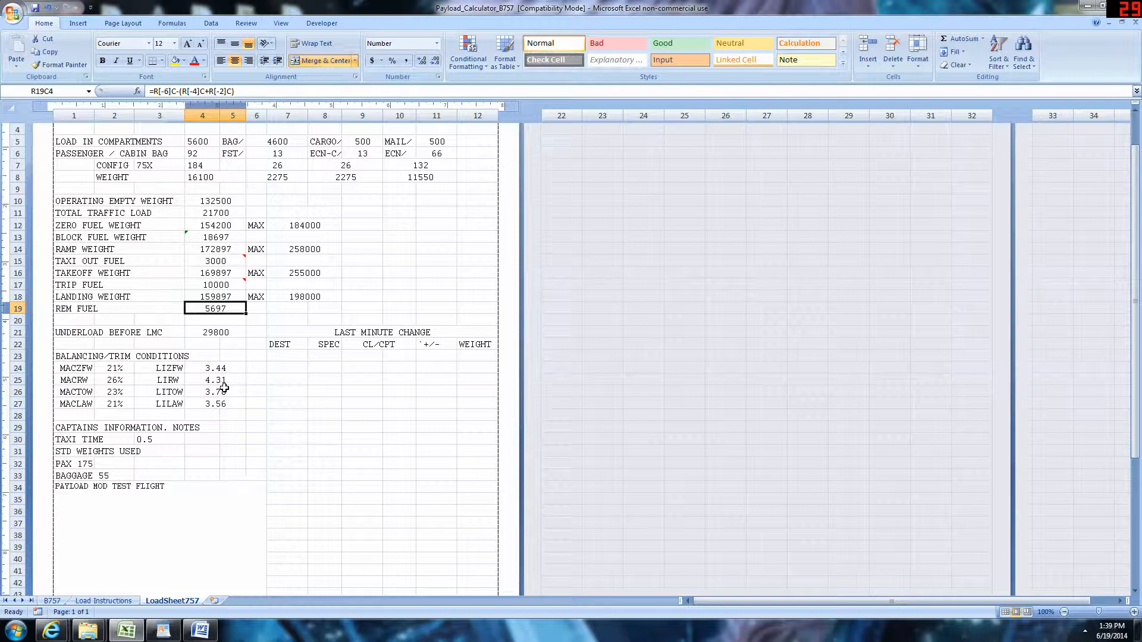
left_click(225, 287)
left_click(221, 298)
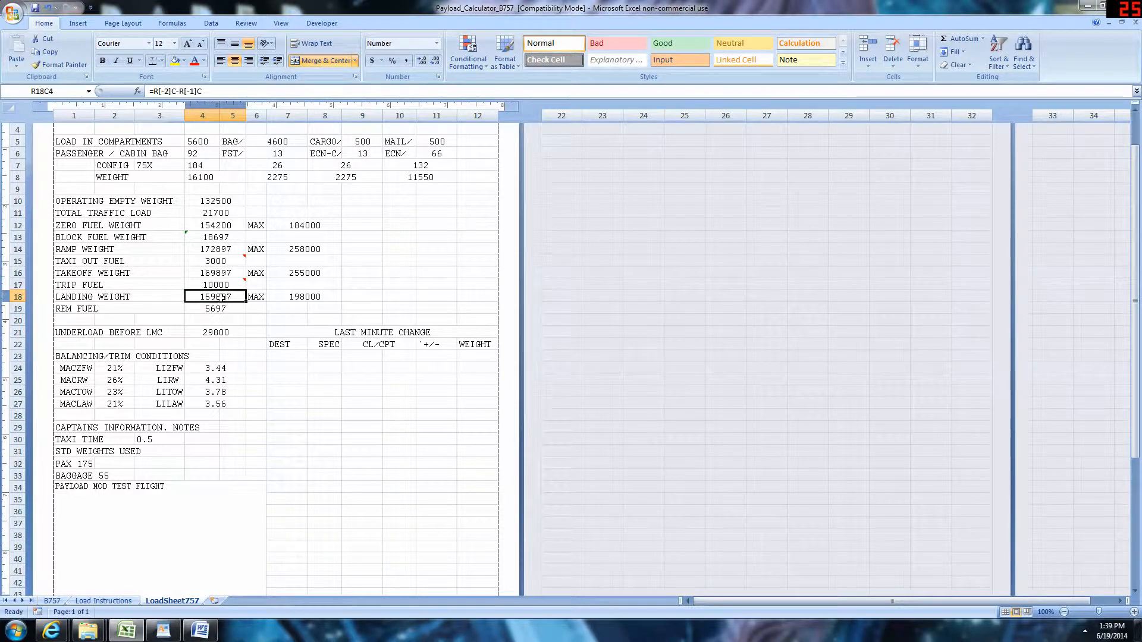
left_click(218, 271)
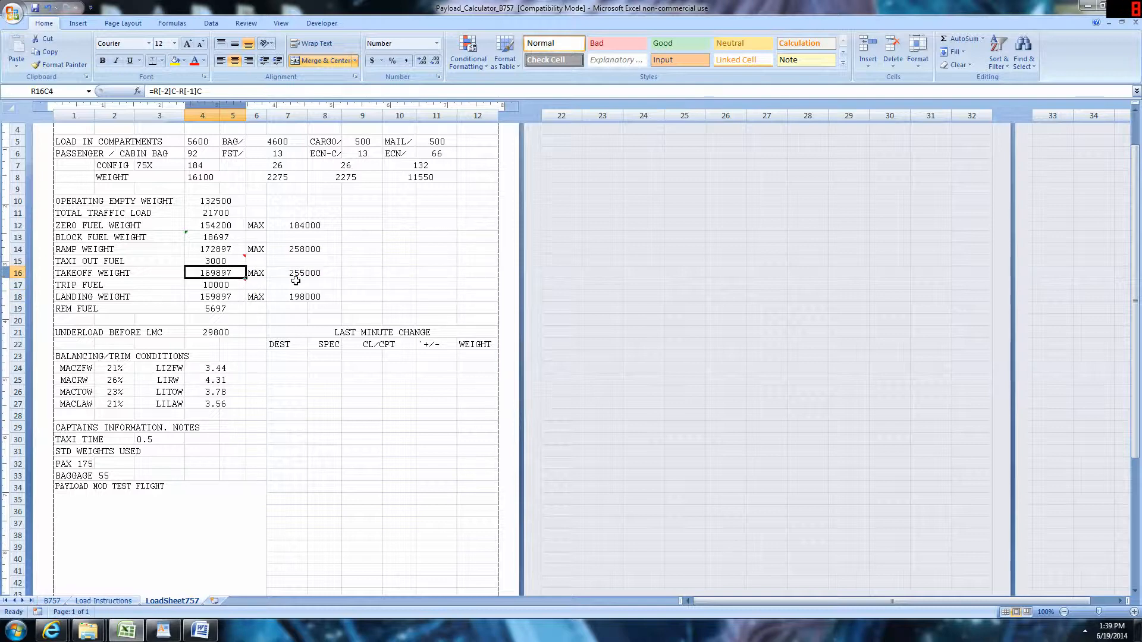
Examine the underload before LMC figure and the Last Minute Change table on the load sheet
left_click(197, 333)
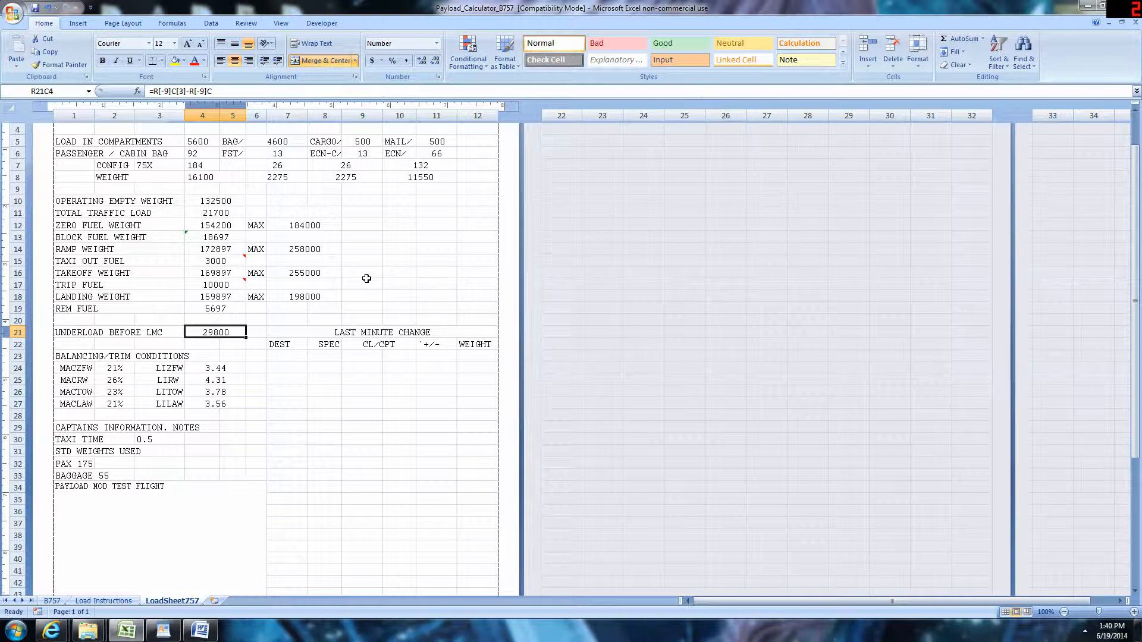
left_click(289, 355)
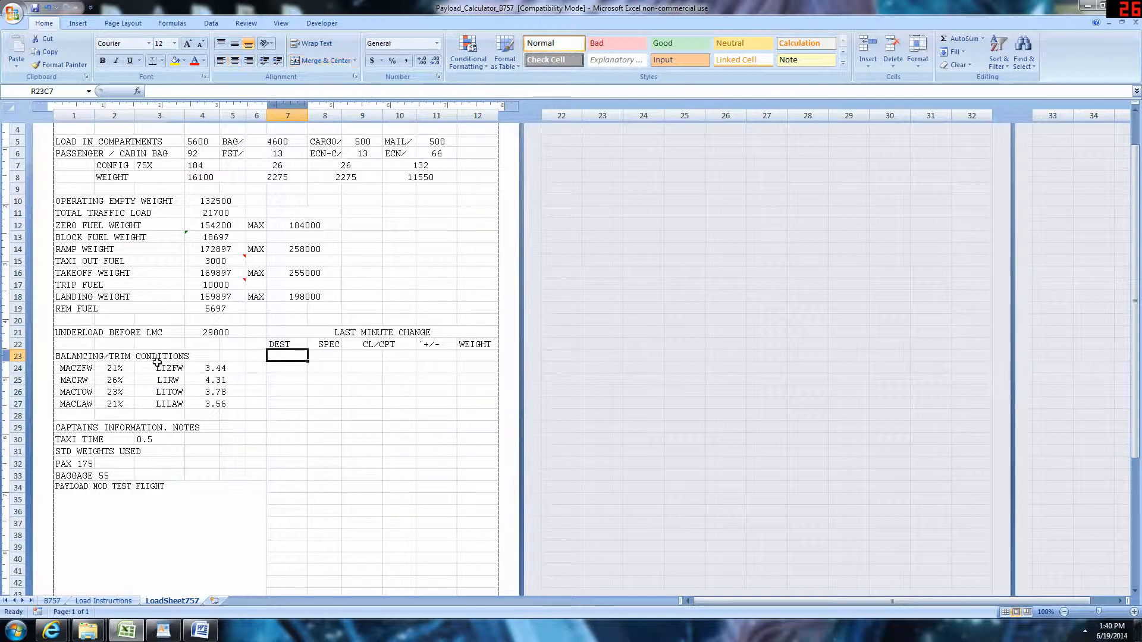
scroll(156, 361, "down", 1)
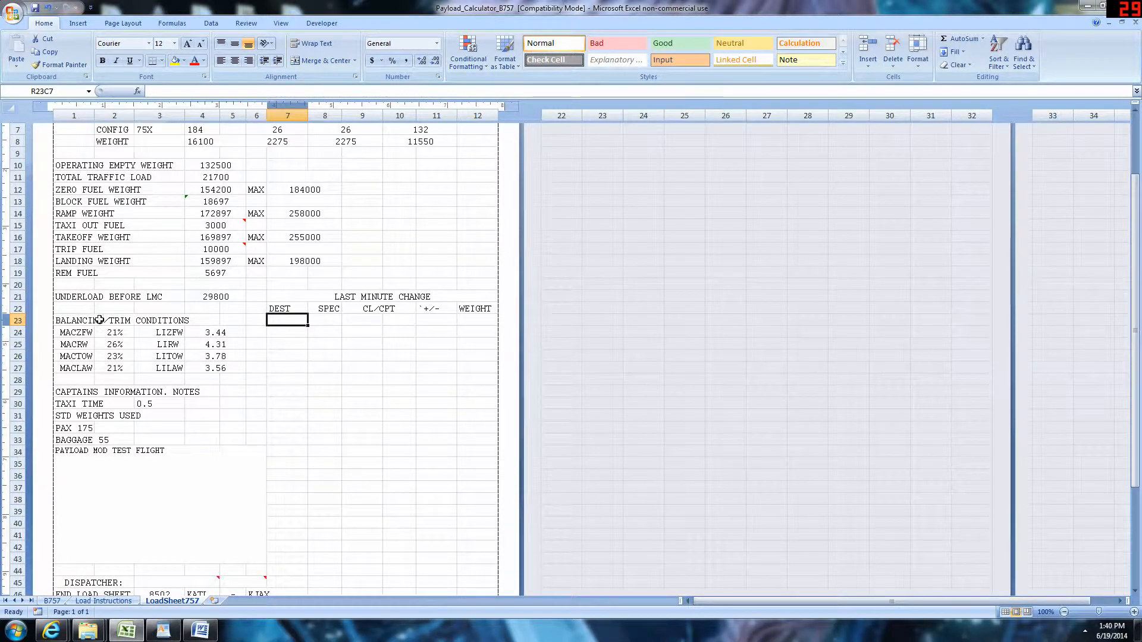
Examine the MACZFW, MACRW, MACTOW and MACLAW percentages under the balancing and trim conditions
left_click(79, 309)
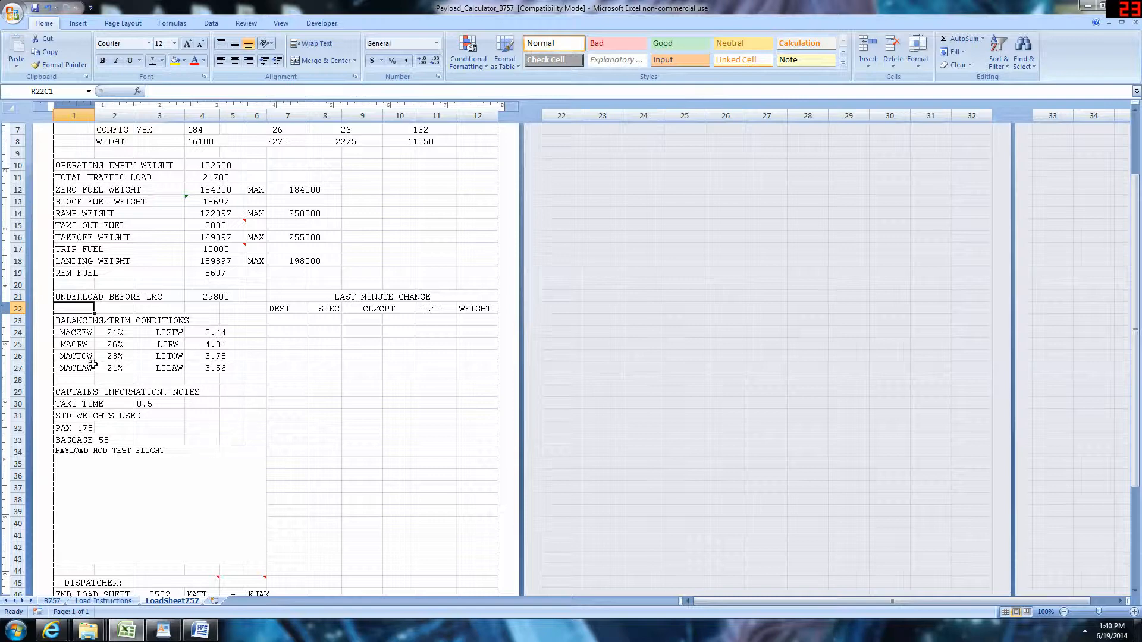
left_click(111, 334)
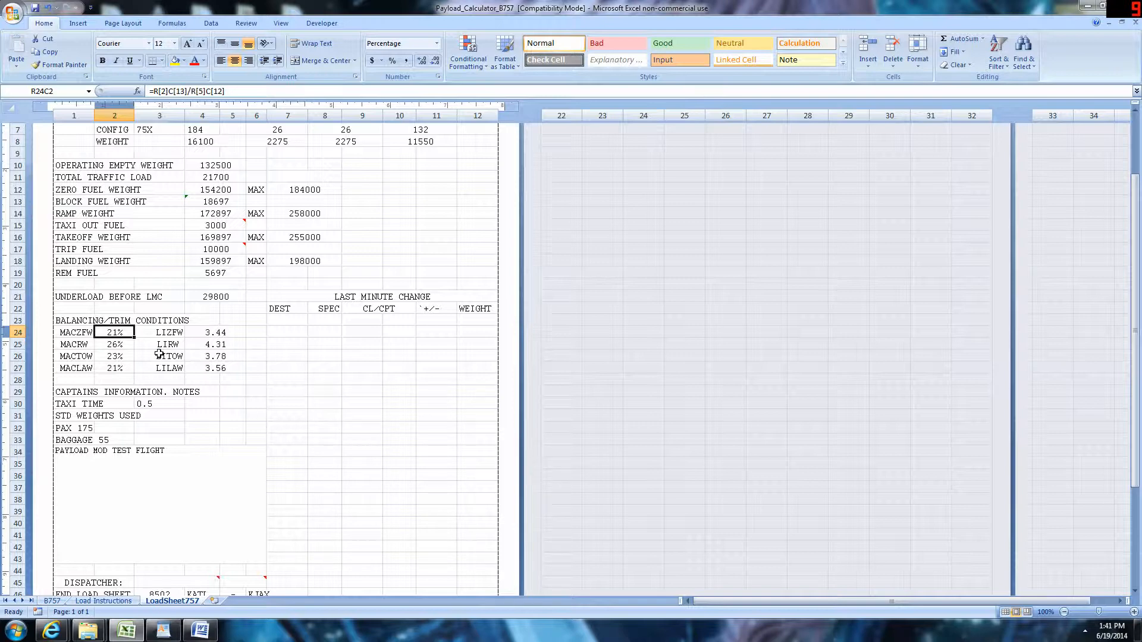
left_click(99, 346)
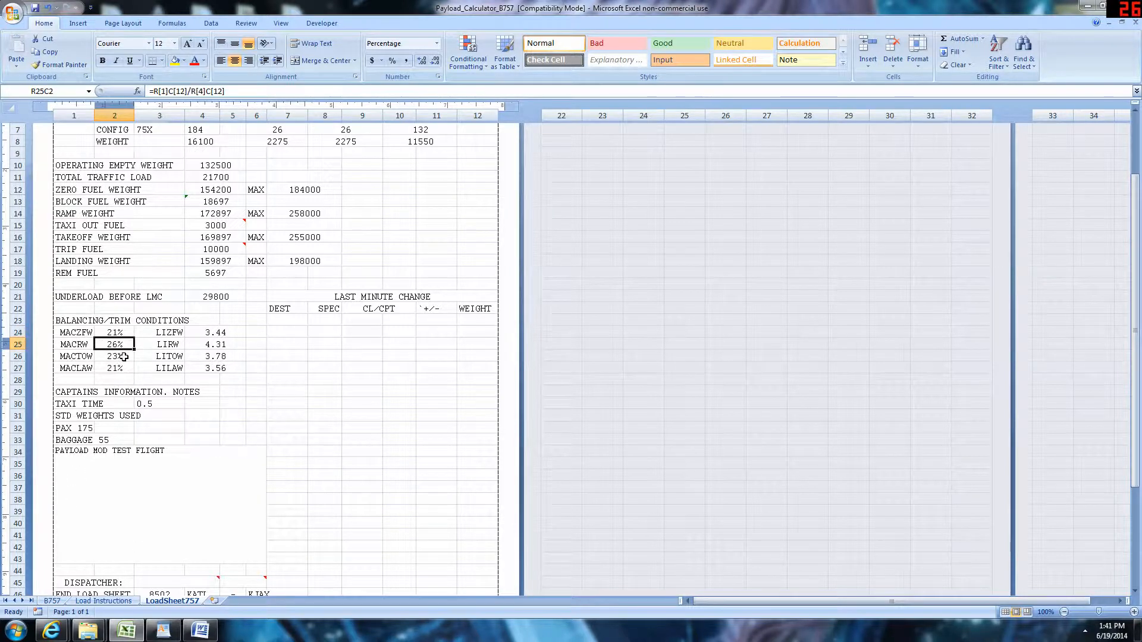
left_click(119, 357)
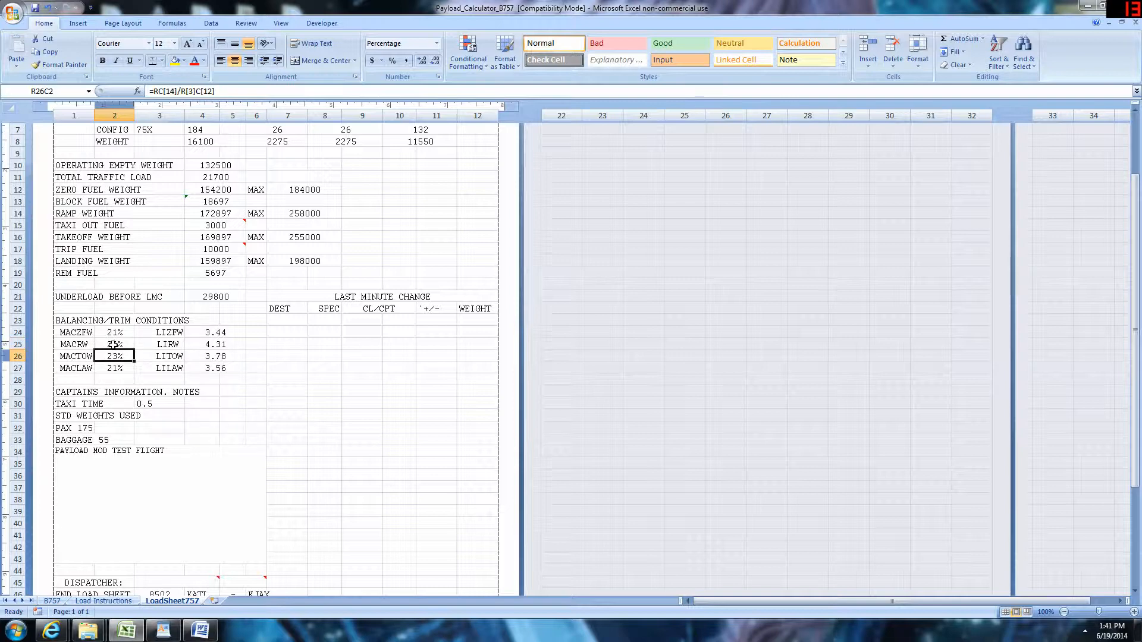
left_click(117, 333)
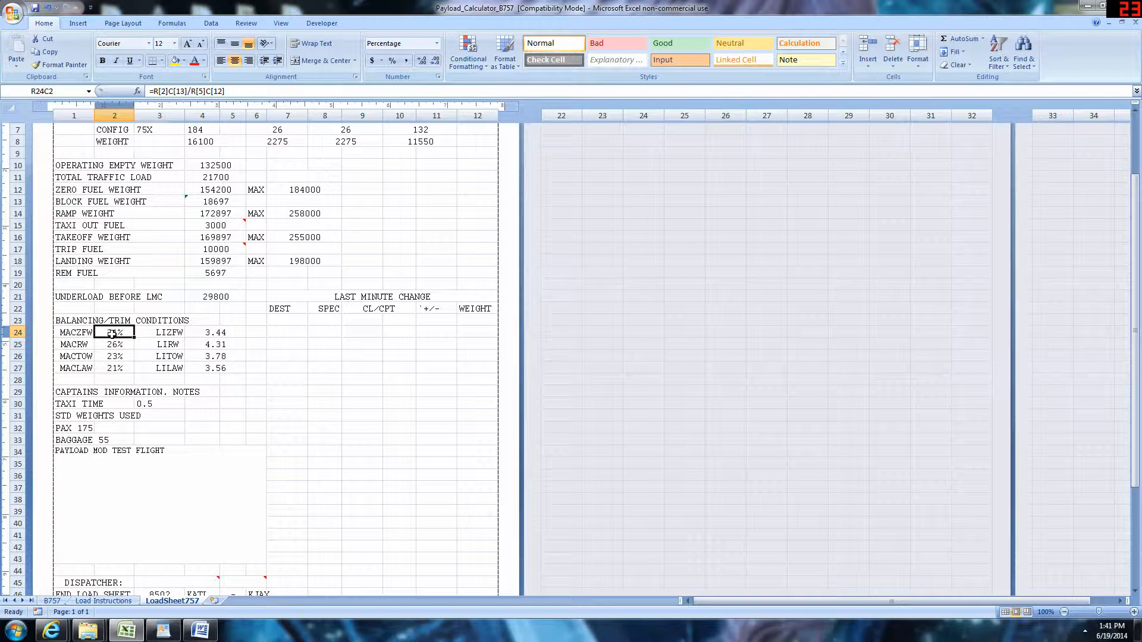
left_click(117, 371)
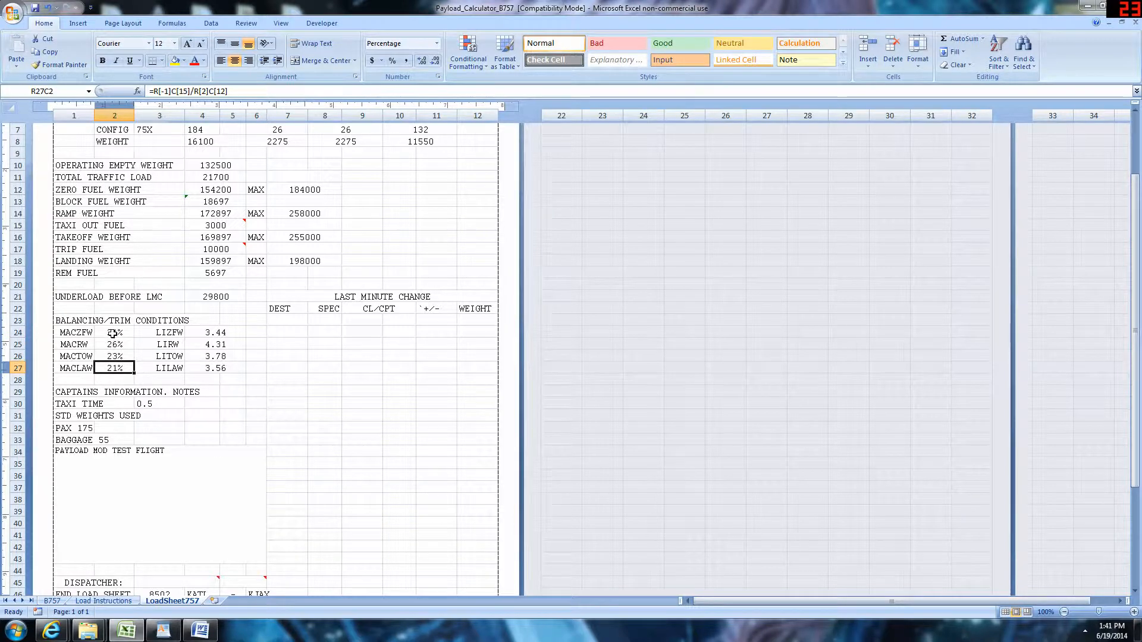
left_click(112, 334)
left_click(120, 345)
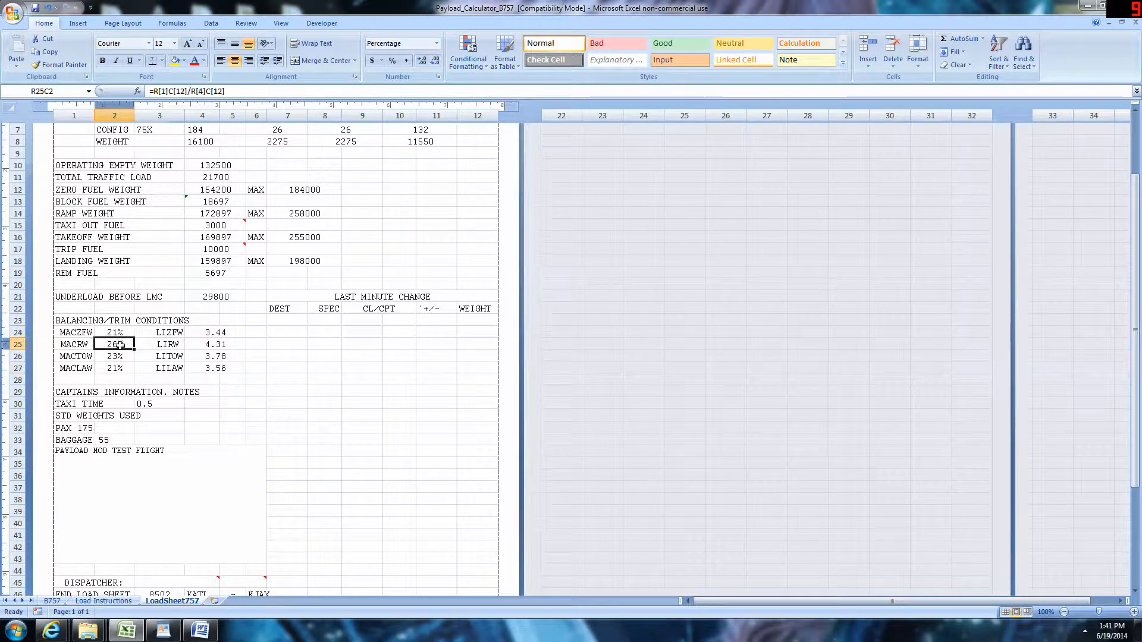
left_click(113, 357)
left_click(107, 368)
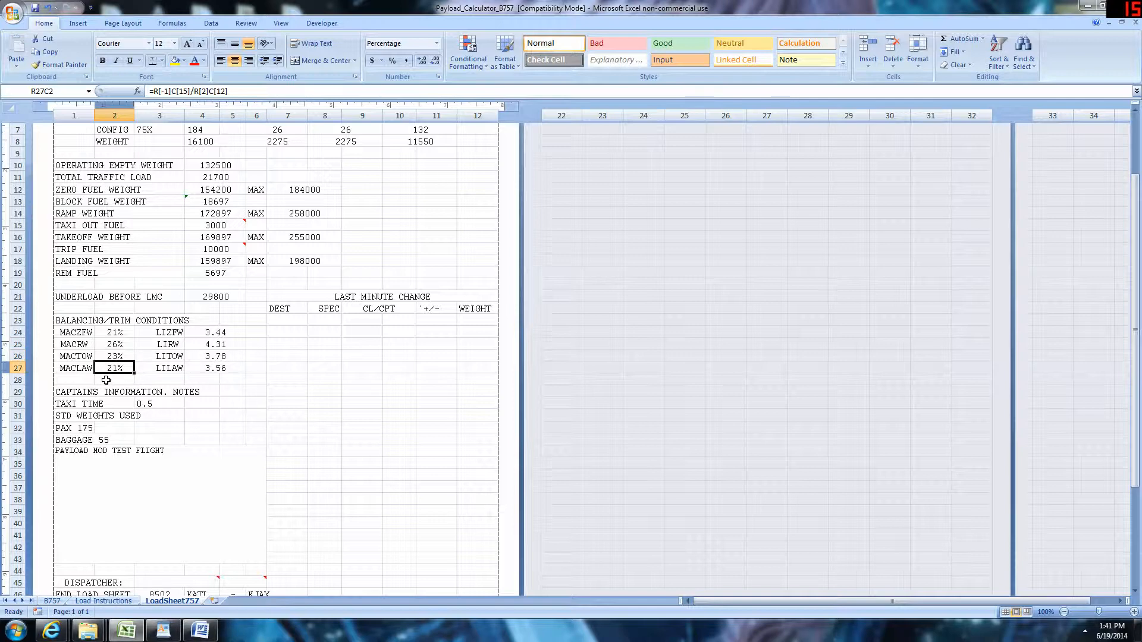
left_click(106, 355)
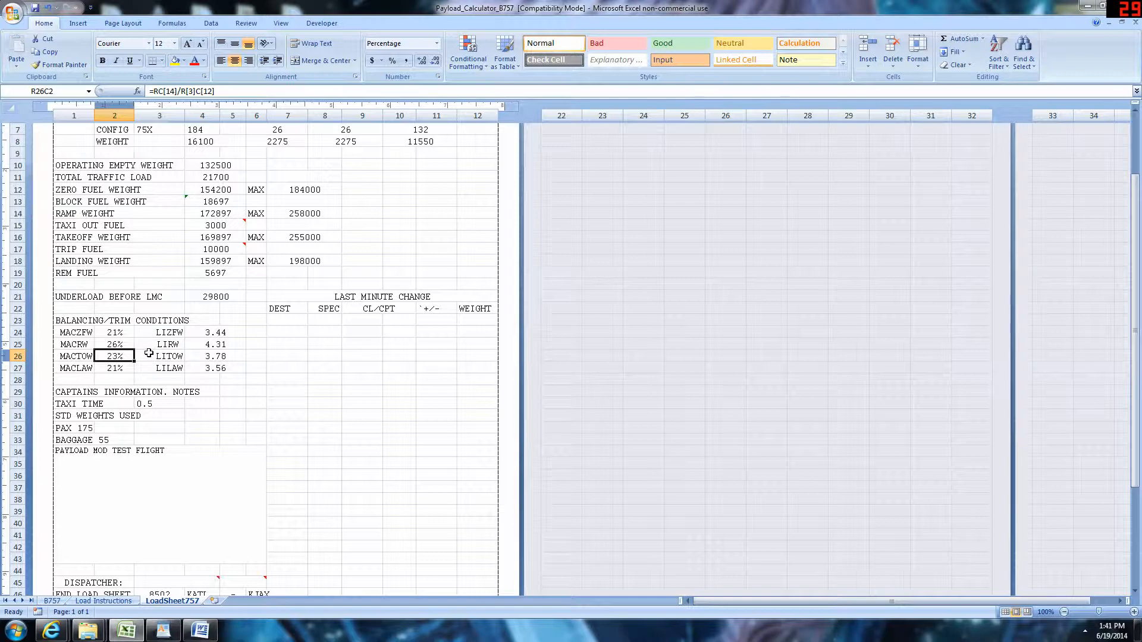
Examine the LIZFW, LIRW, LITOW and LILAW index values under the balancing and trim conditions
left_click(209, 334)
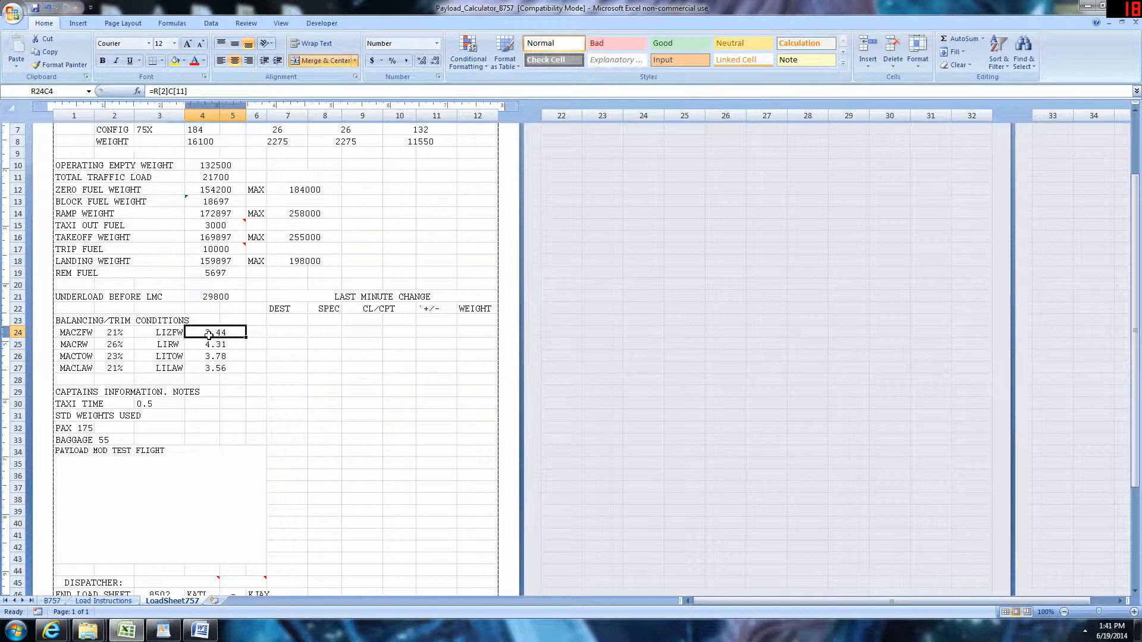
left_click(204, 367)
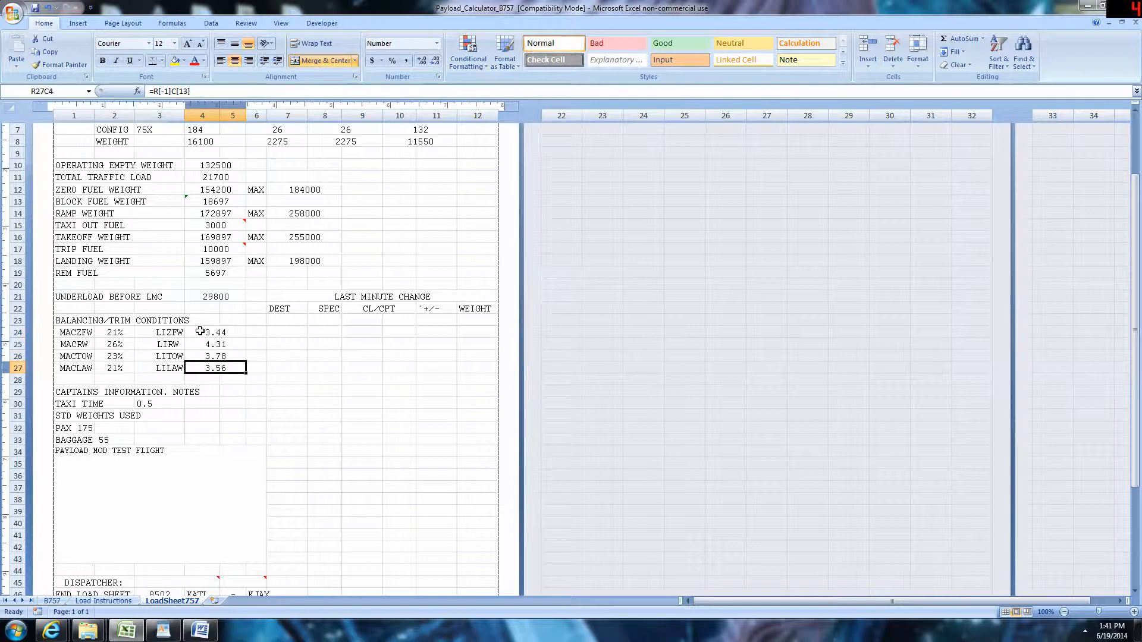
left_click(202, 341)
left_click(202, 335)
left_click(202, 344)
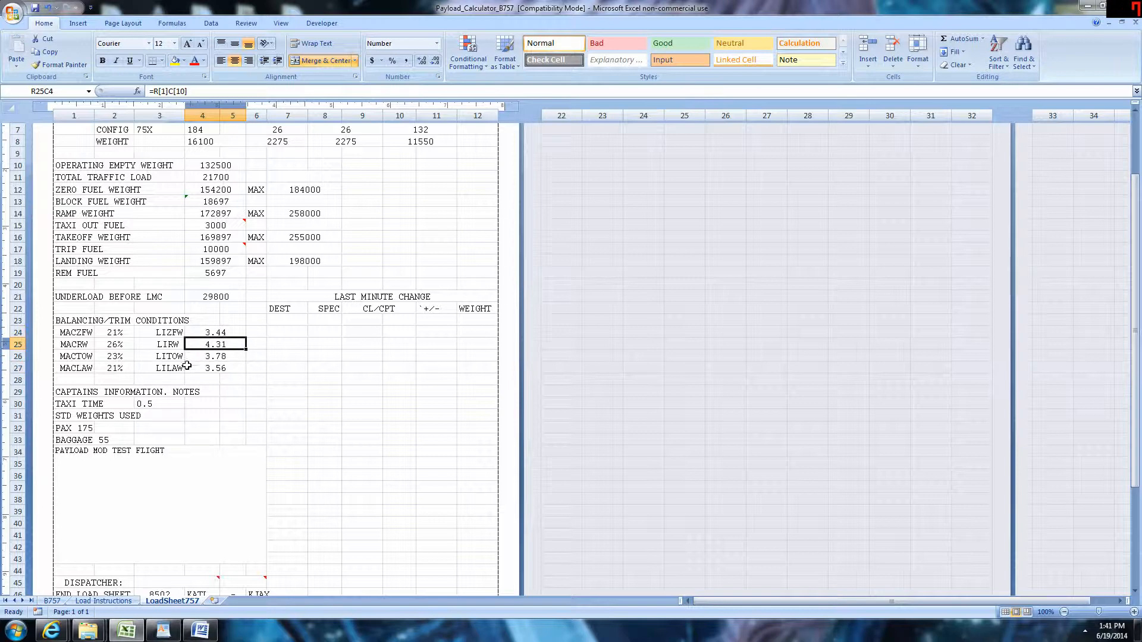
left_click(209, 335)
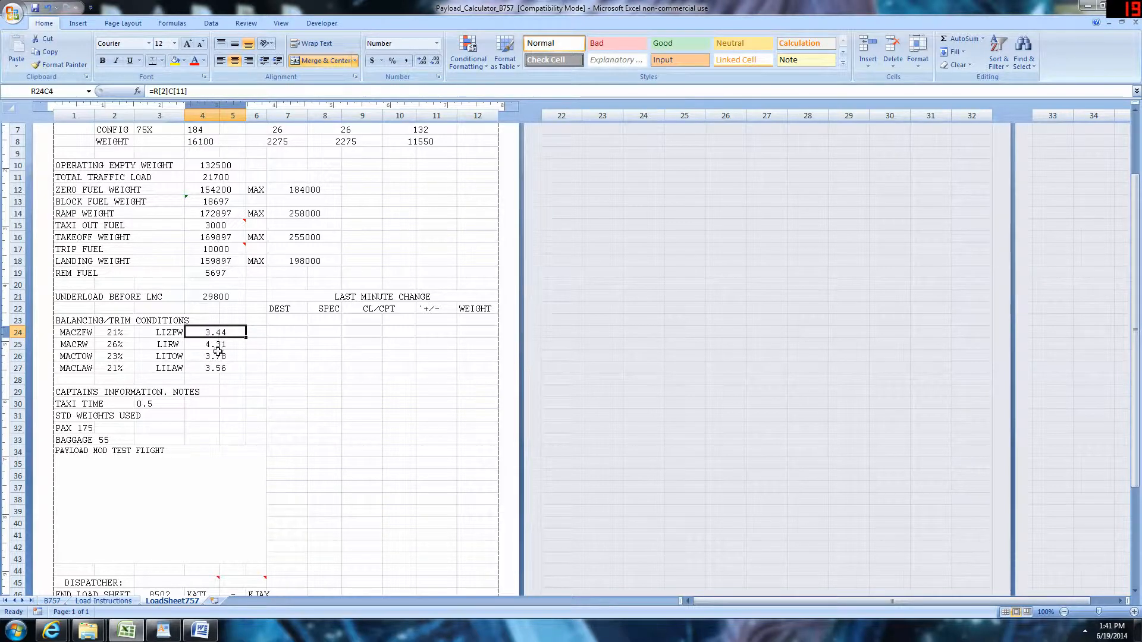
Examine the load sheet's Captains Information Notes section and the free-text remarks box beneath it
left_click_drag(222, 365, 217, 332)
left_click(213, 390)
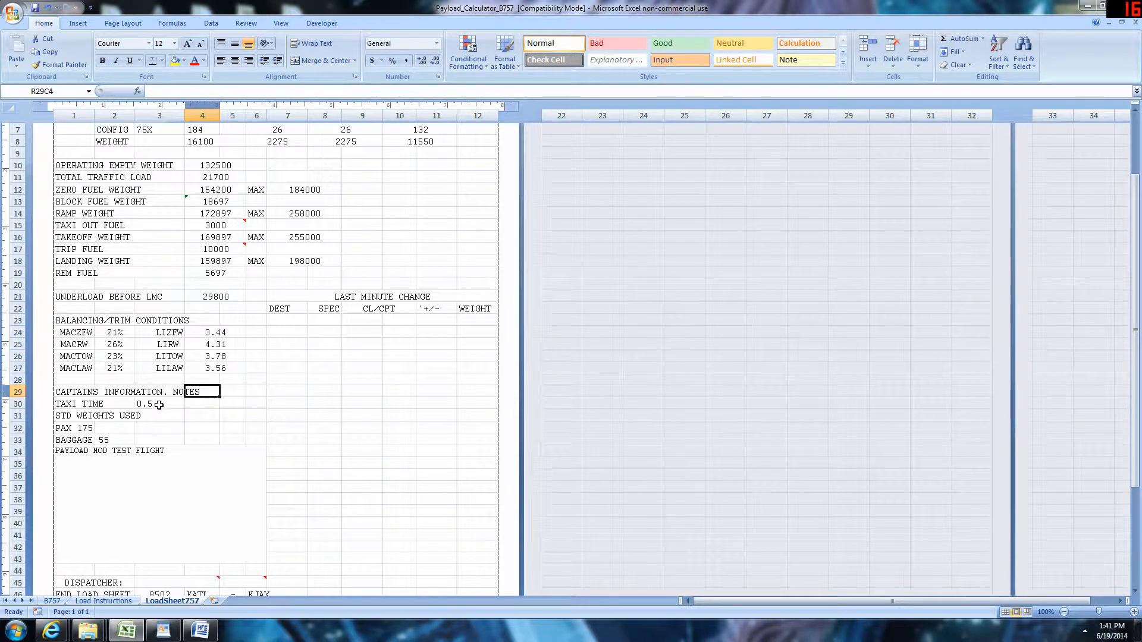
scroll(159, 405, "down", 1)
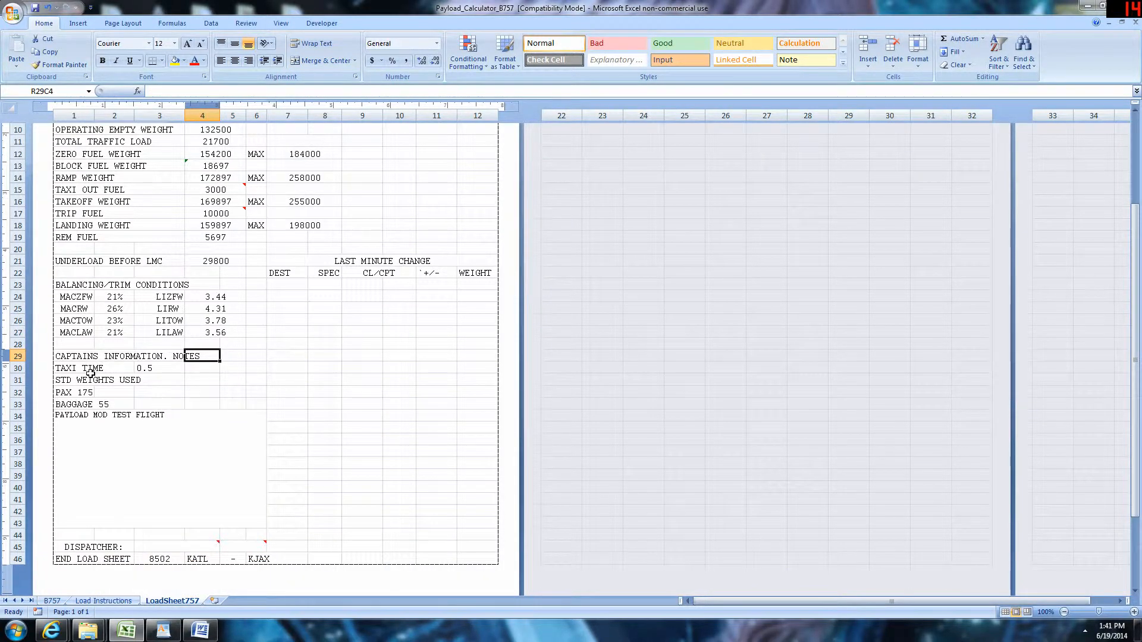
left_click(81, 431)
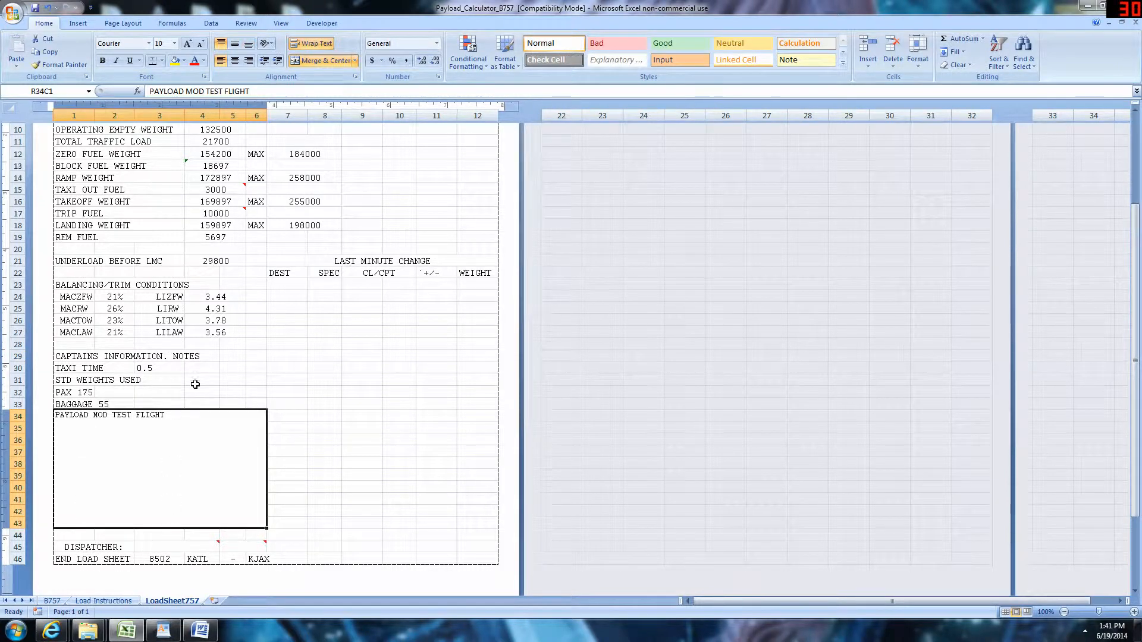
Check the taxi time formula in the captain's notes against the taxi out fuel entry it is calculated from
left_click(224, 356)
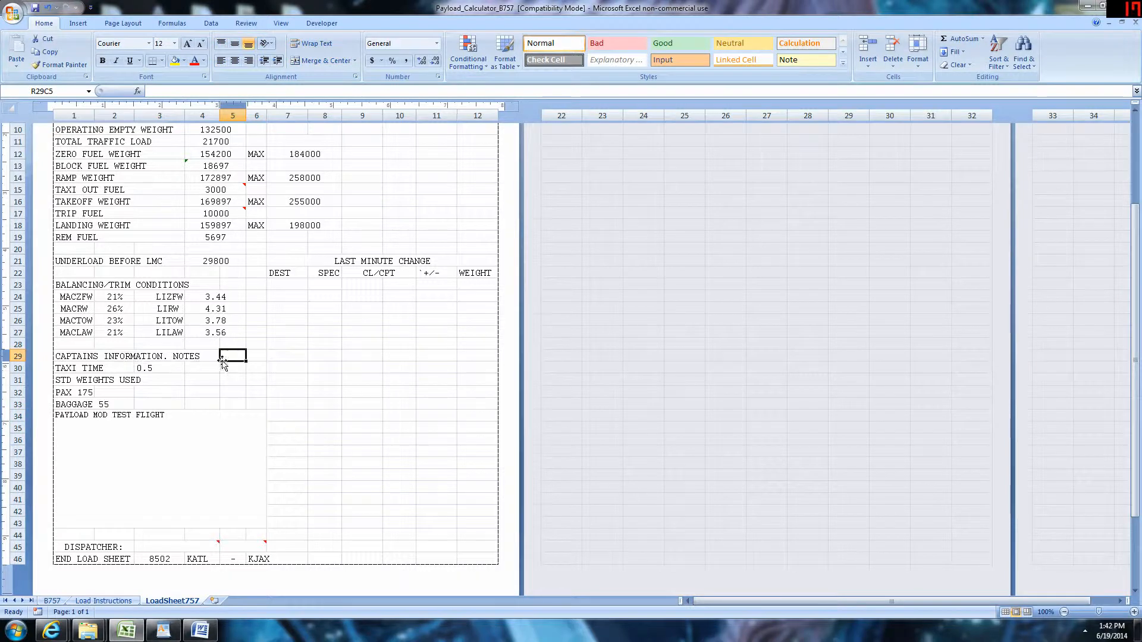
left_click(149, 369)
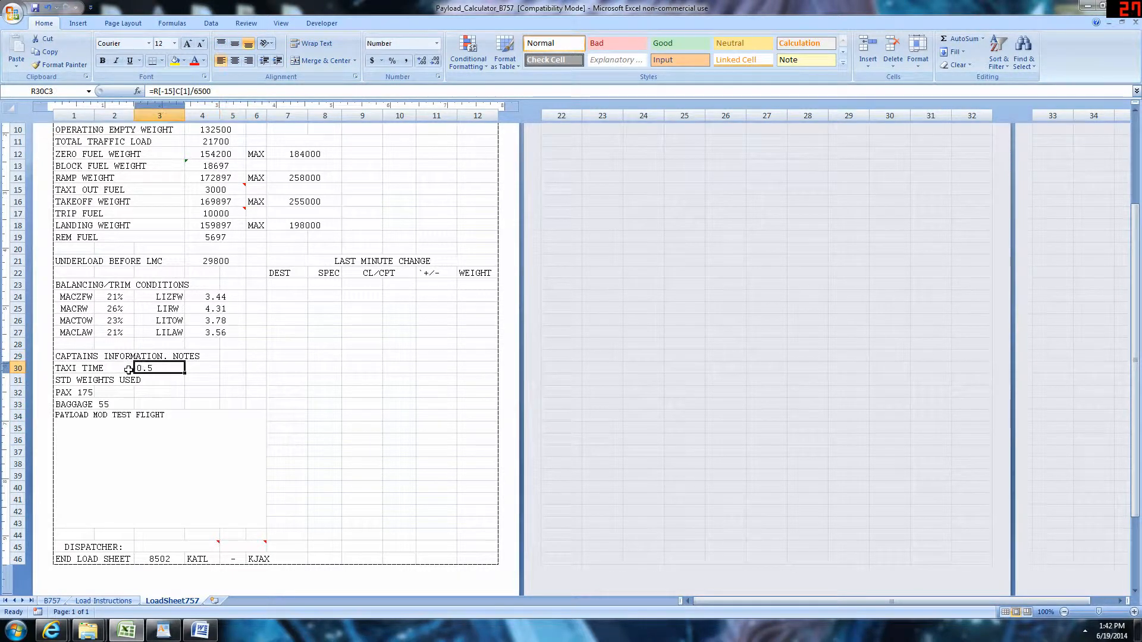
left_click(221, 190)
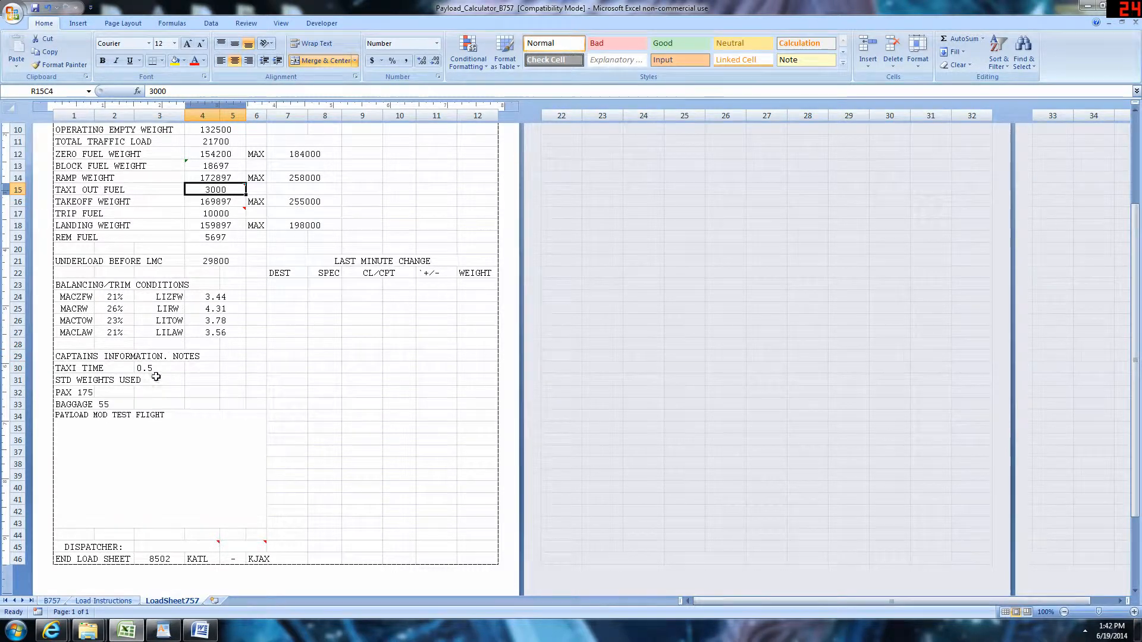
Examine the standard weights used for passengers and baggage in the captain's notes
left_click(110, 398)
left_click(138, 380)
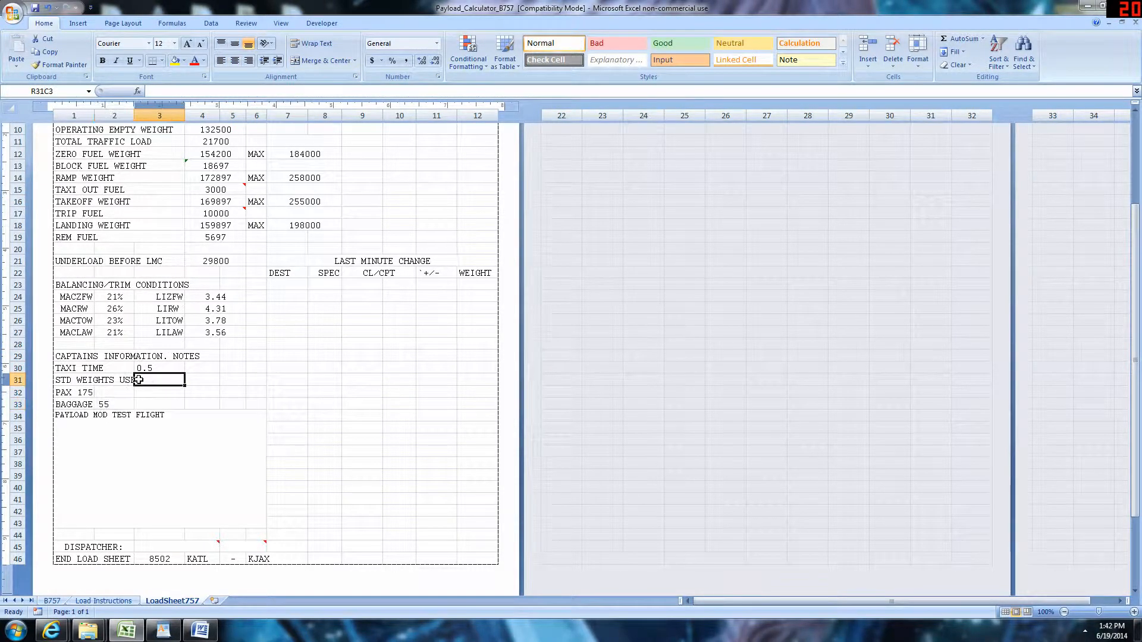
left_click(80, 379)
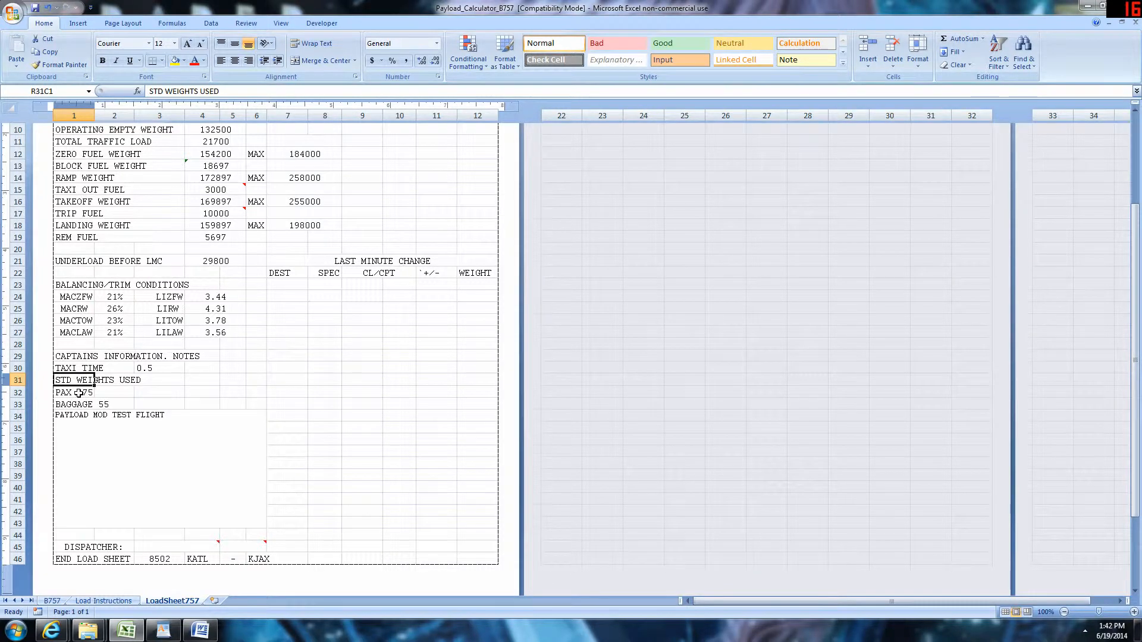
left_click(79, 393)
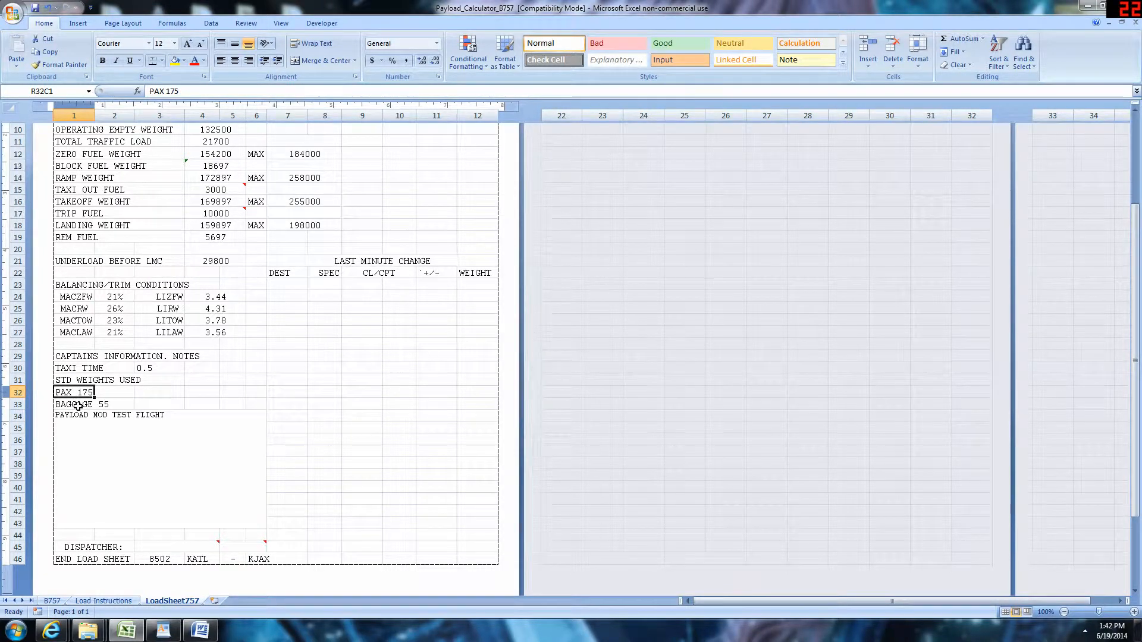
left_click(78, 406)
left_click(97, 406)
left_click(110, 396)
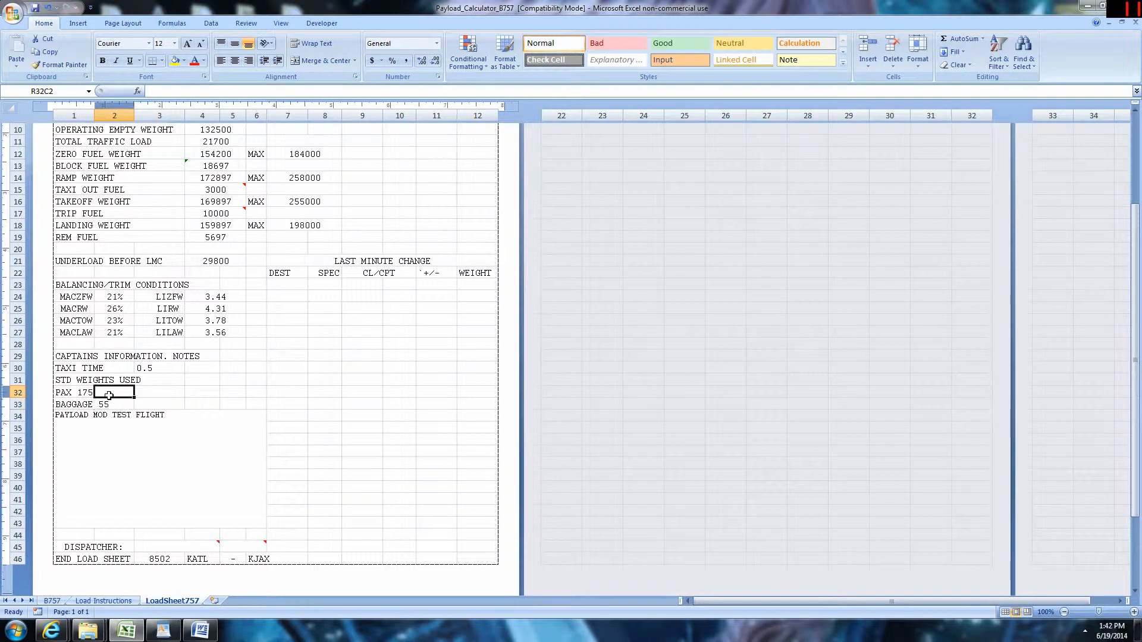
left_click(109, 404)
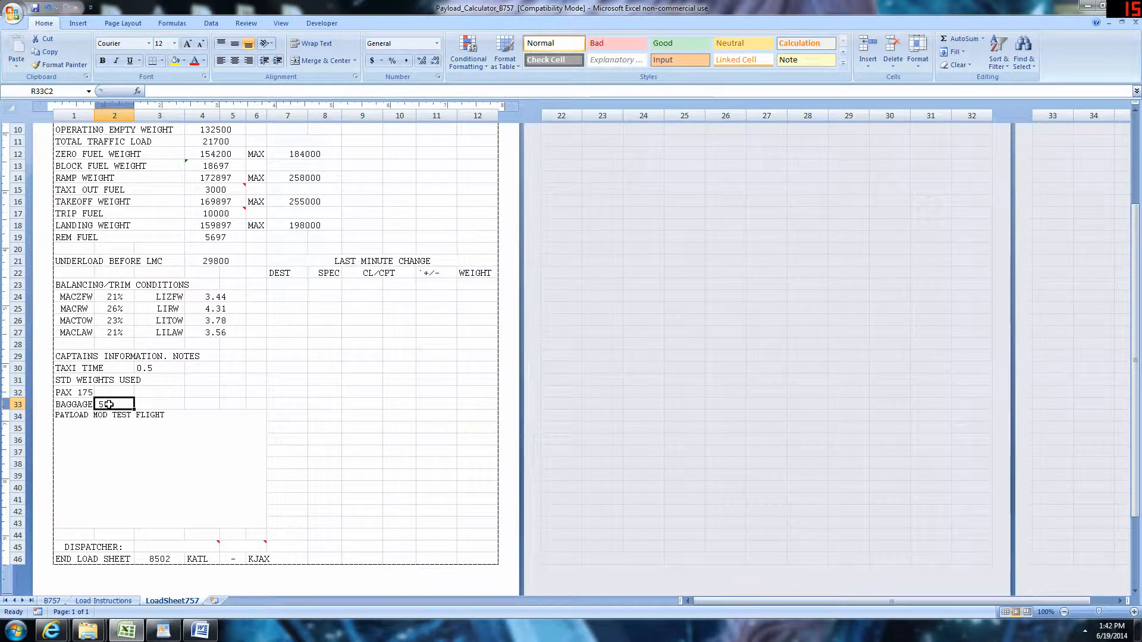
left_click(156, 394)
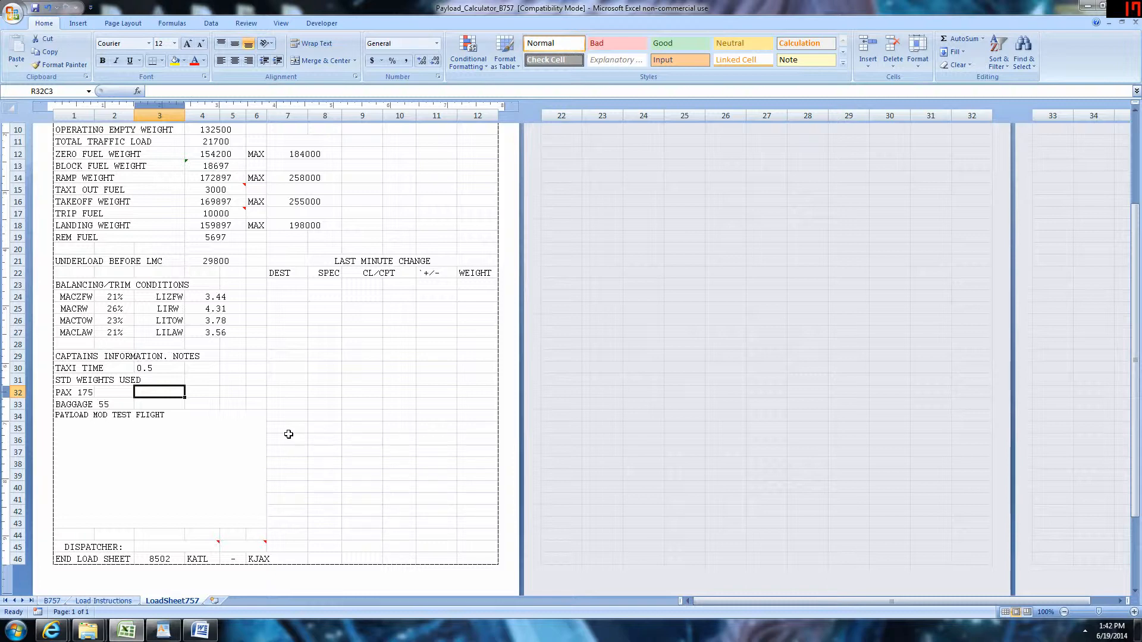
Examine the remarks text box, the dispatcher line and the end-of-load-sheet row
left_click(253, 441)
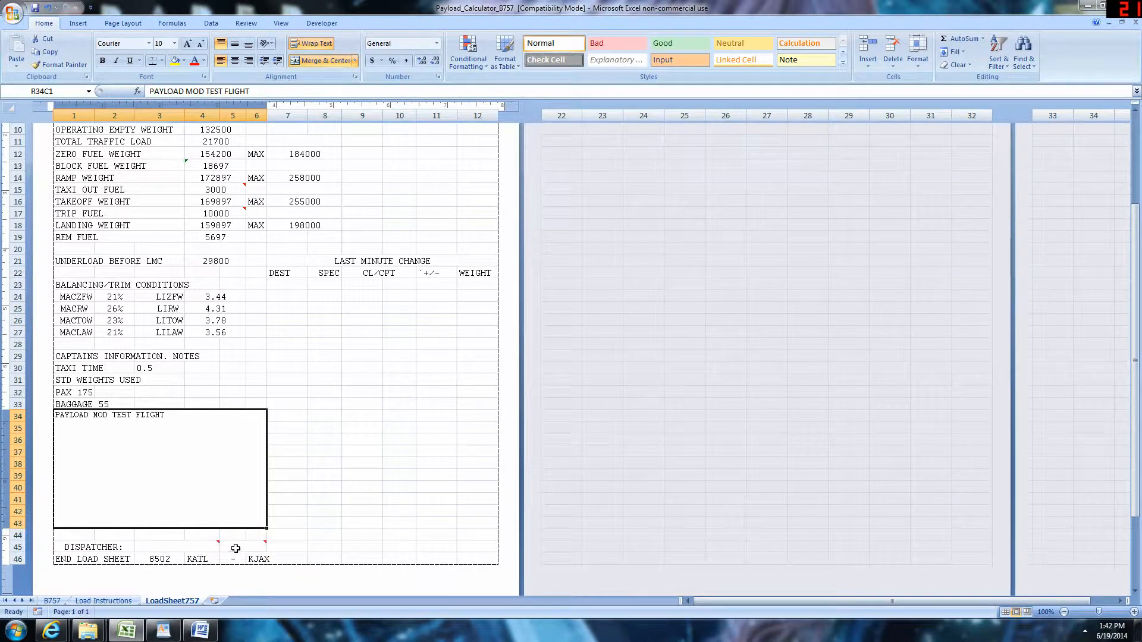
scroll(234, 551, "down", 2)
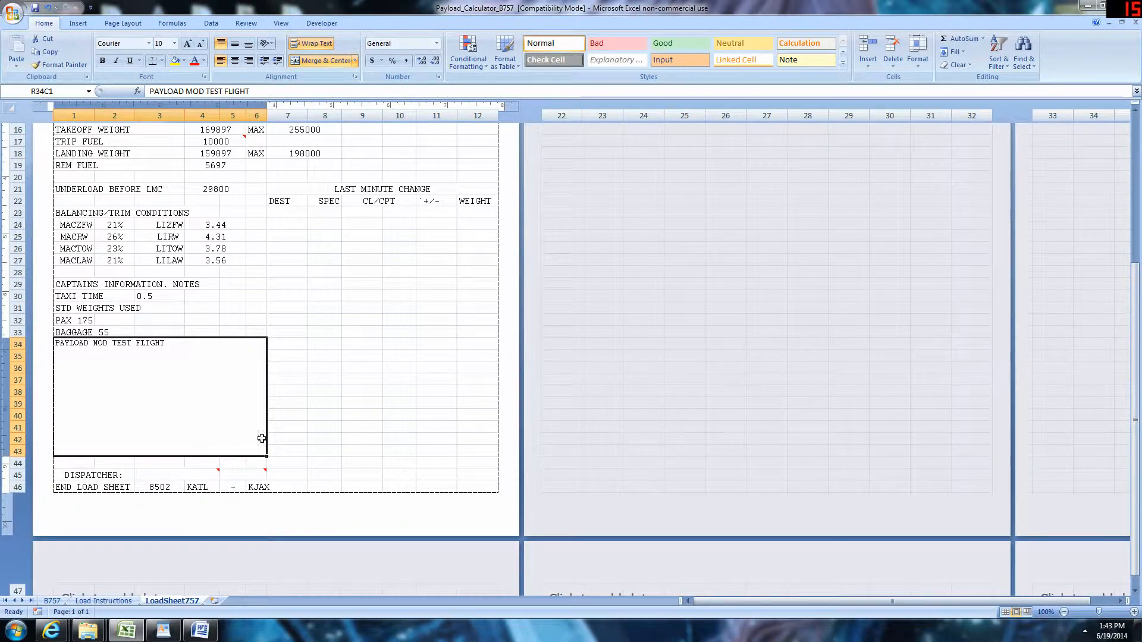
scroll(415, 332, "up", 5)
scroll(415, 332, "down", 2)
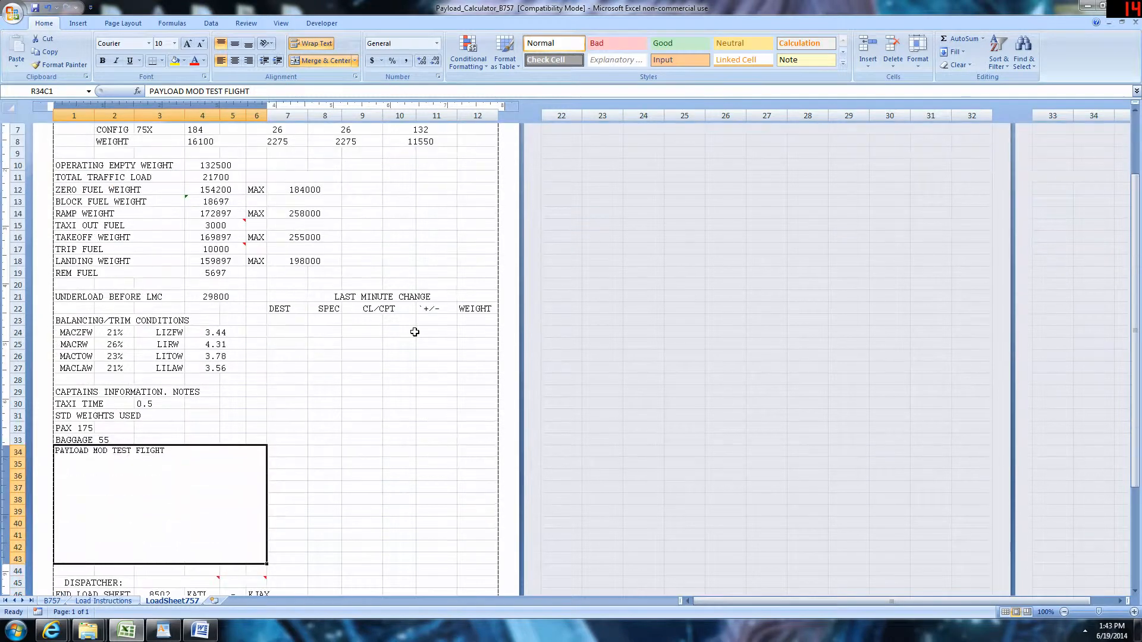
Examine the first DEST cell of the Last Minute Change table and look over the load sheet from header to end
left_click(283, 319)
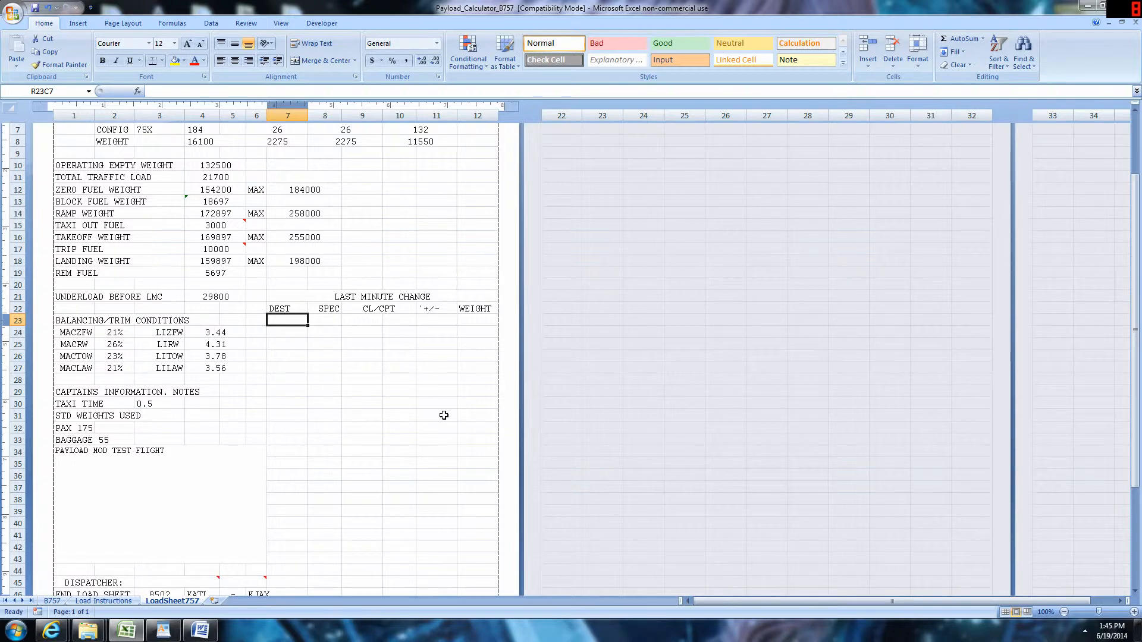
scroll(369, 292, "up", 4)
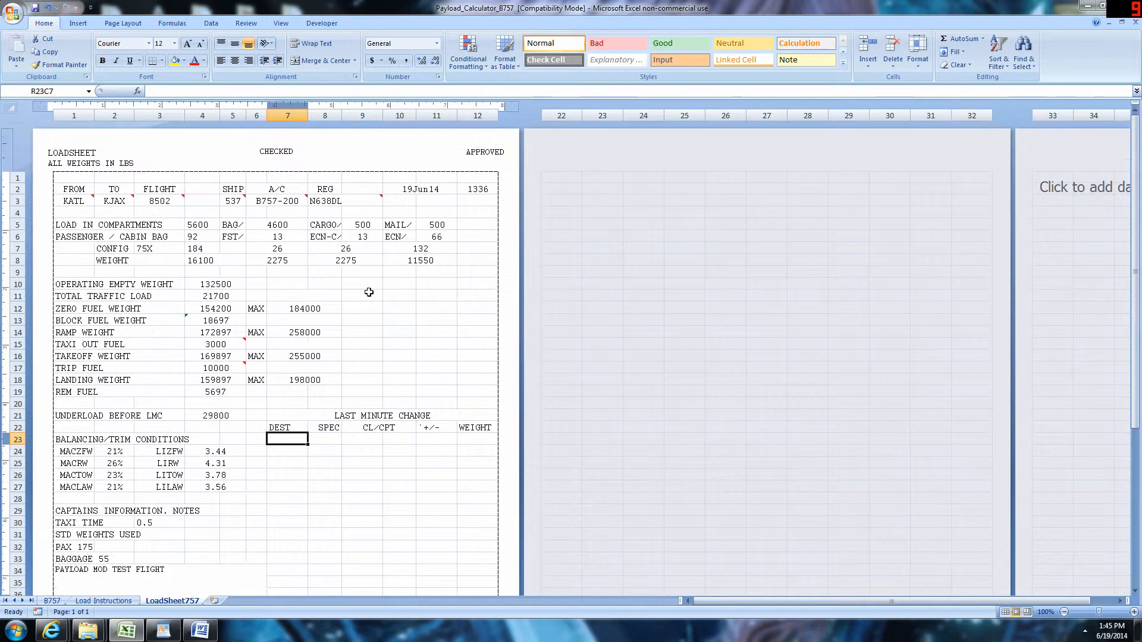
scroll(369, 292, "down", 4)
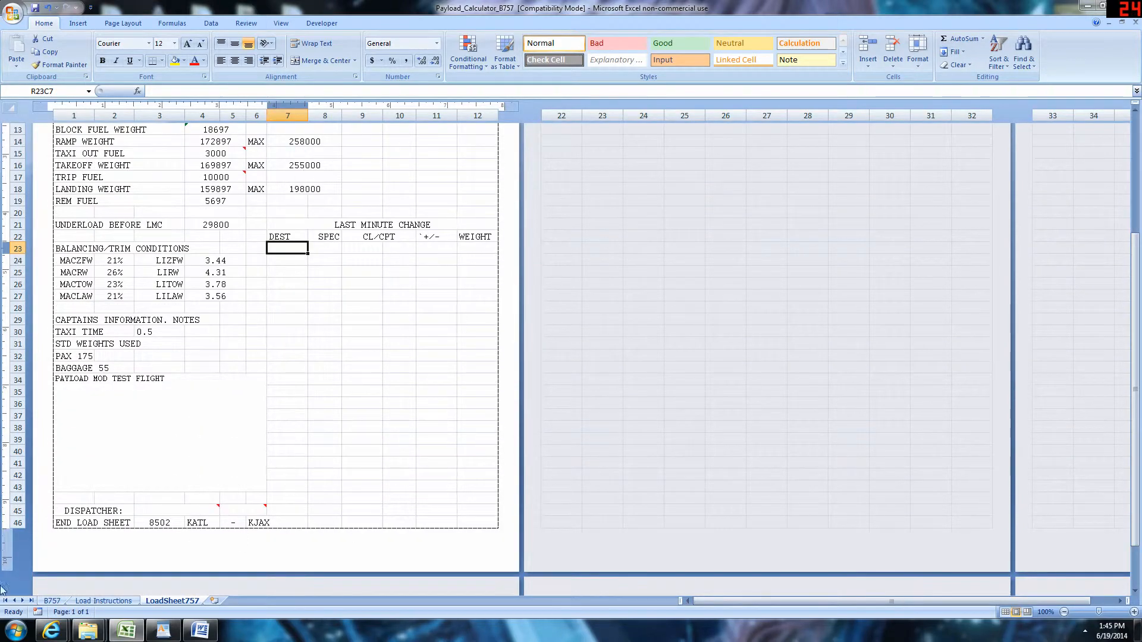
Return to the B757 sheet, review it and minimise the payload calculator workbook
left_click(52, 600)
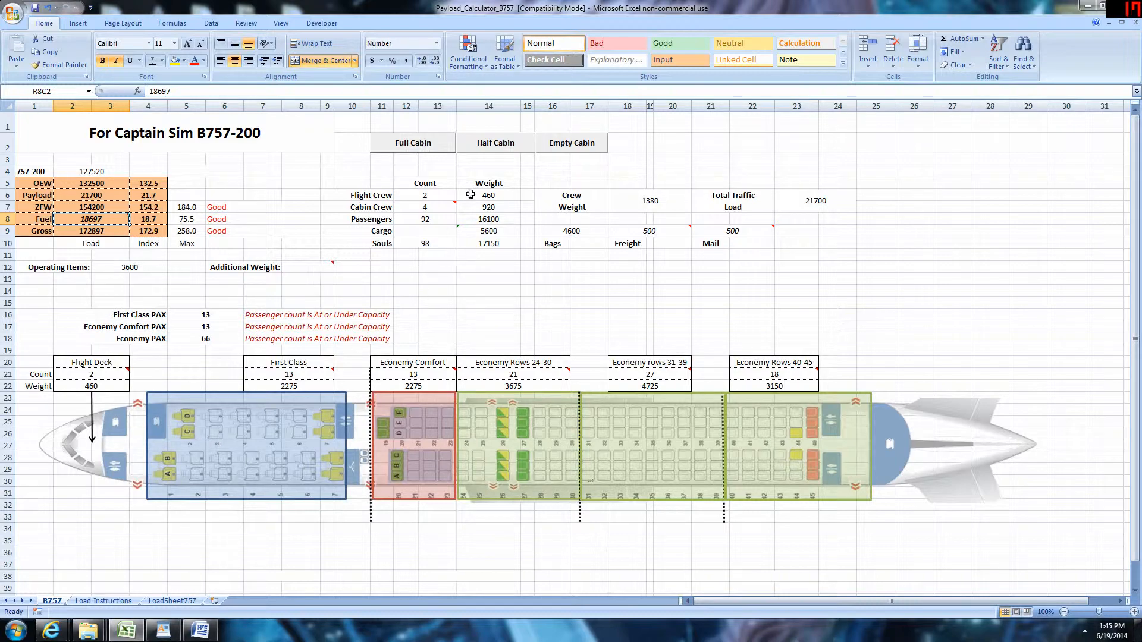
left_click(1087, 6)
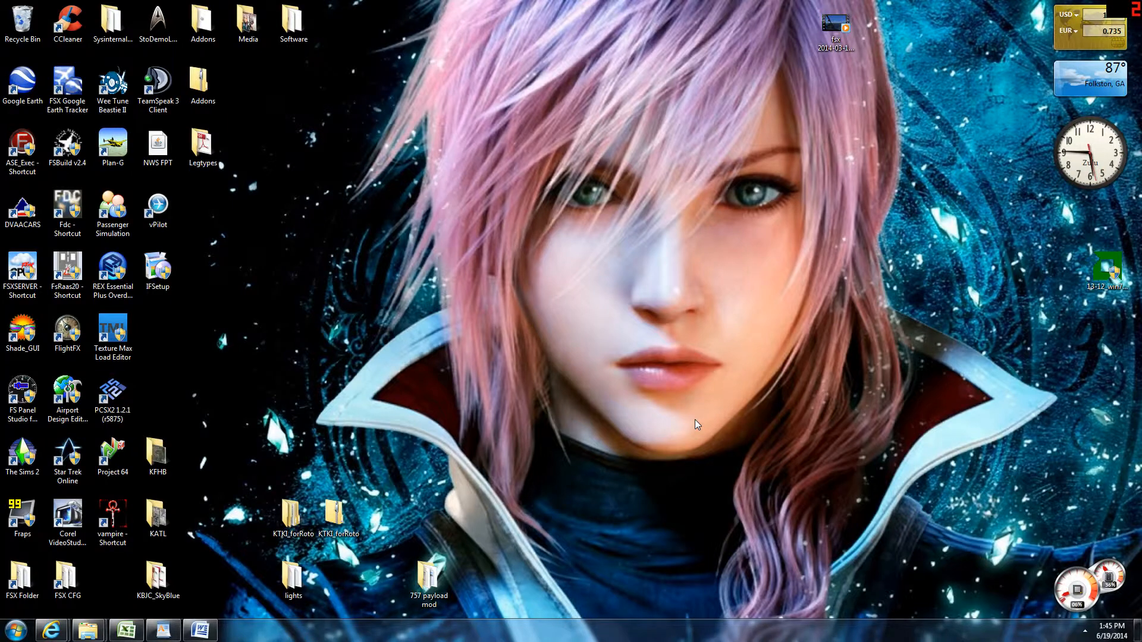
Switch to the readme document in Word and look through its introduction to the payload modification
left_click(201, 630)
scroll(571, 351, "down", 6)
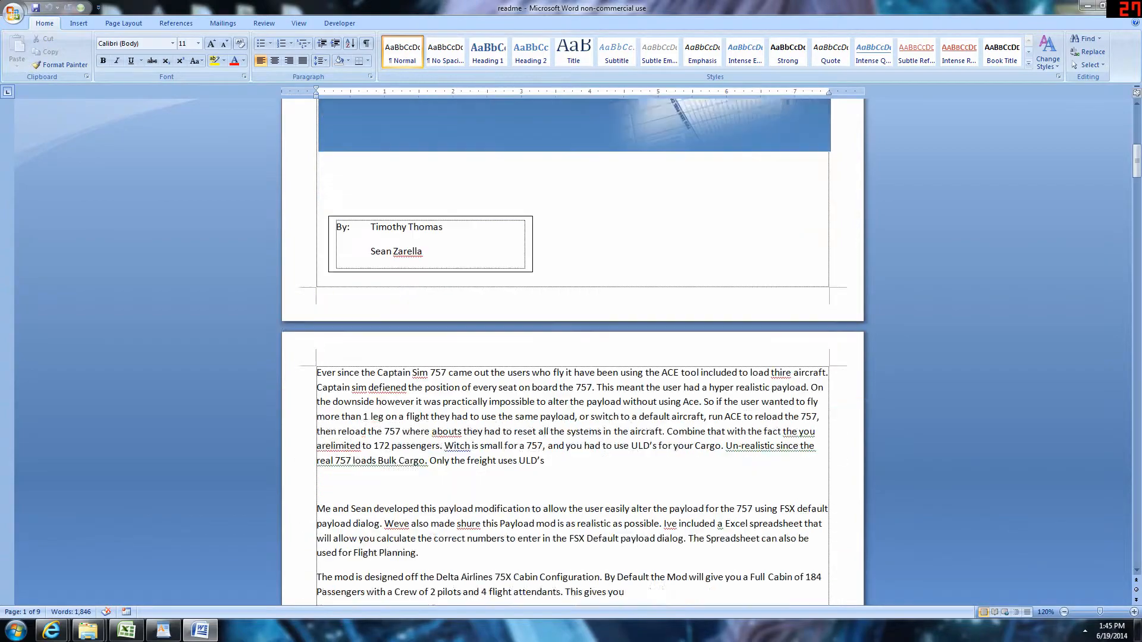
scroll(571, 351, "down", 6)
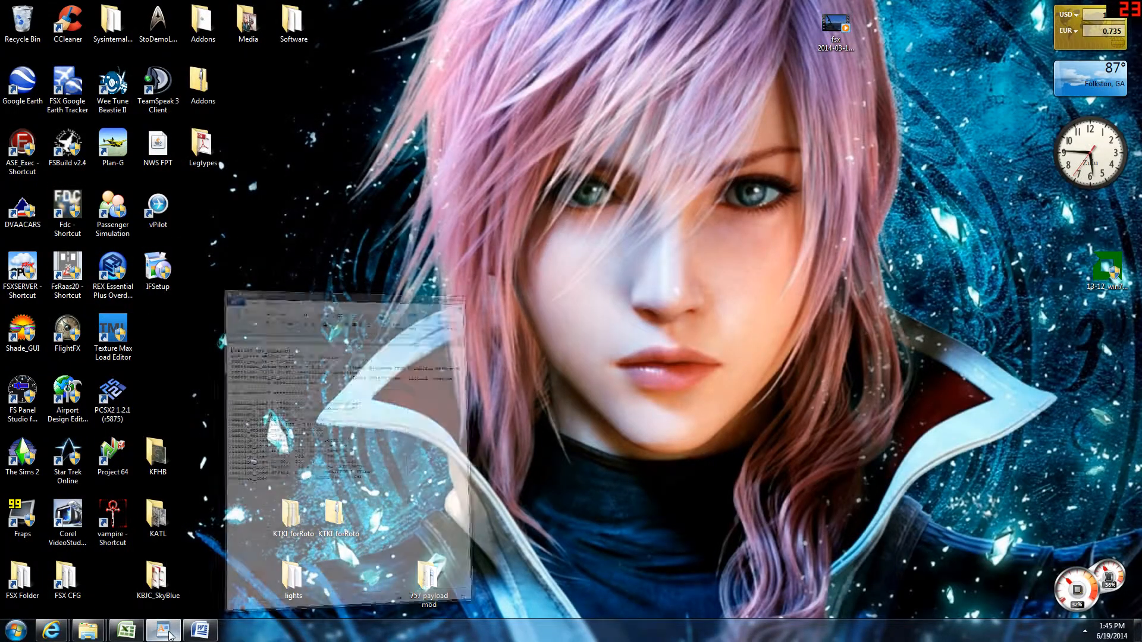
Look at the open plain-text file, minimise it and preview the open Internet Explorer windows
left_click(169, 634)
left_click(169, 634)
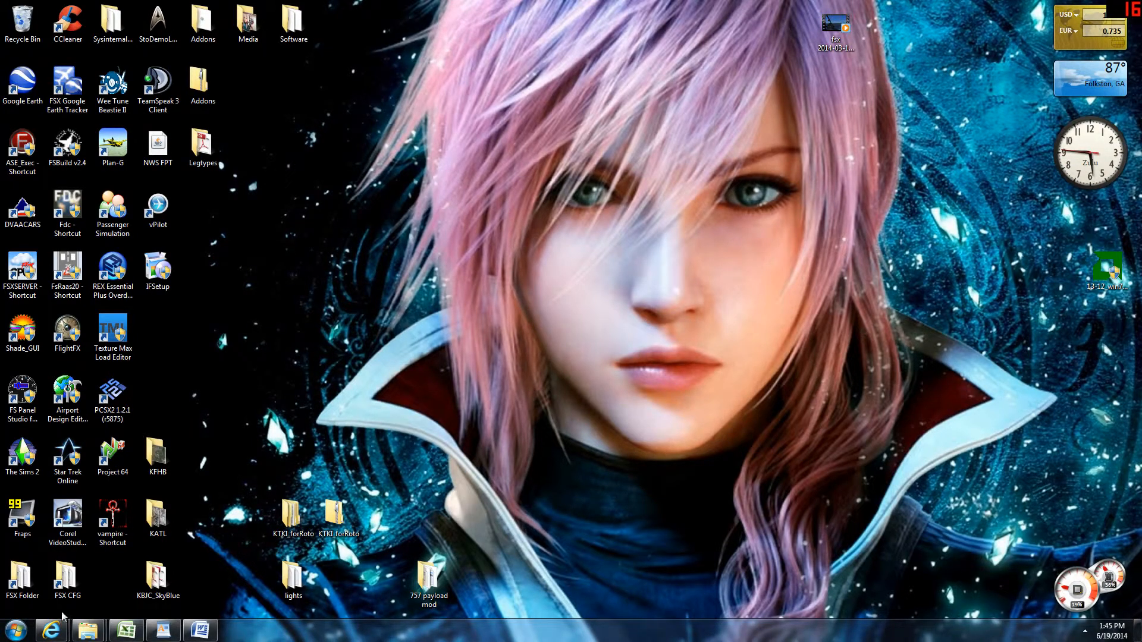
mouse_move(64, 635)
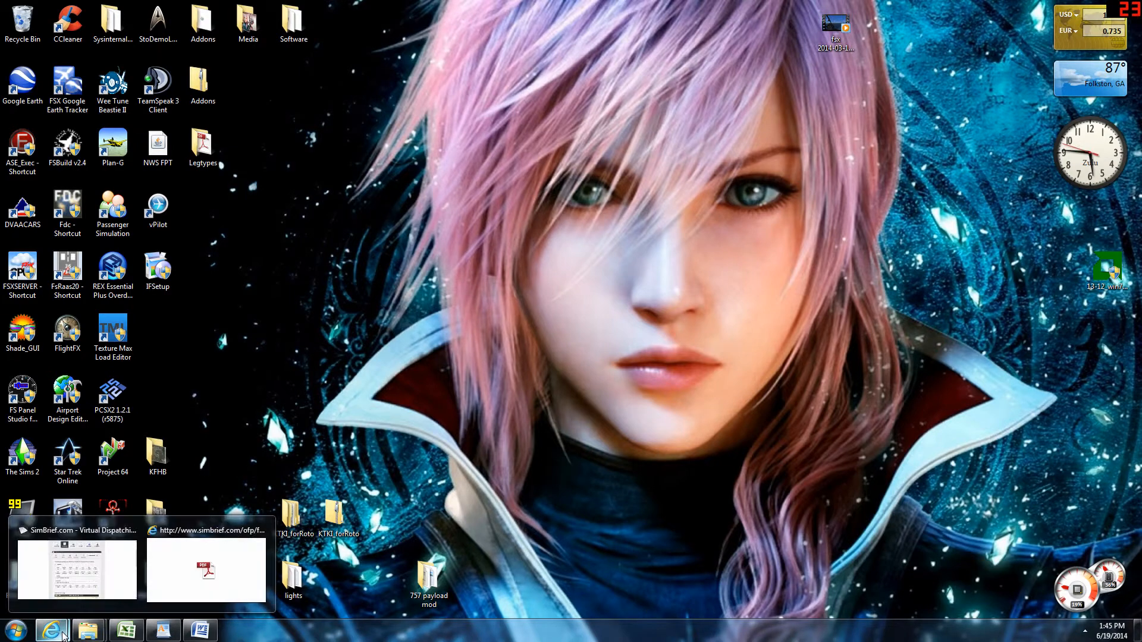